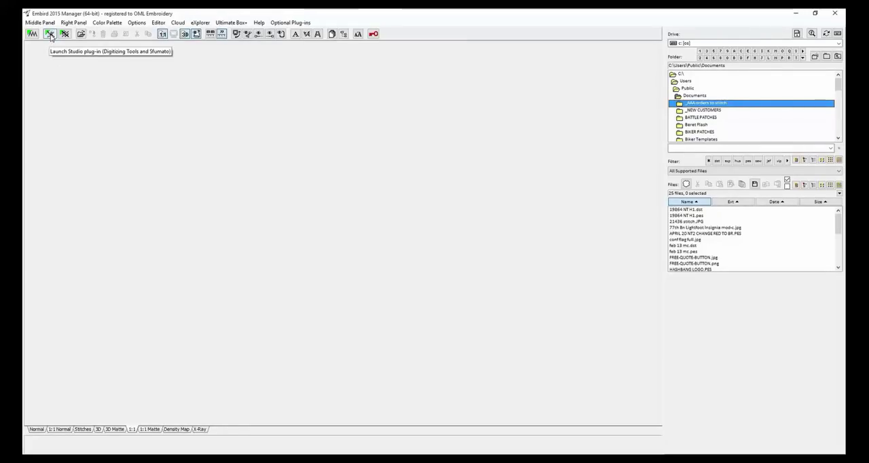
Launch the Studio digitizing plug-in and start a new fill object with the first edge curve type.
left_click(50, 35)
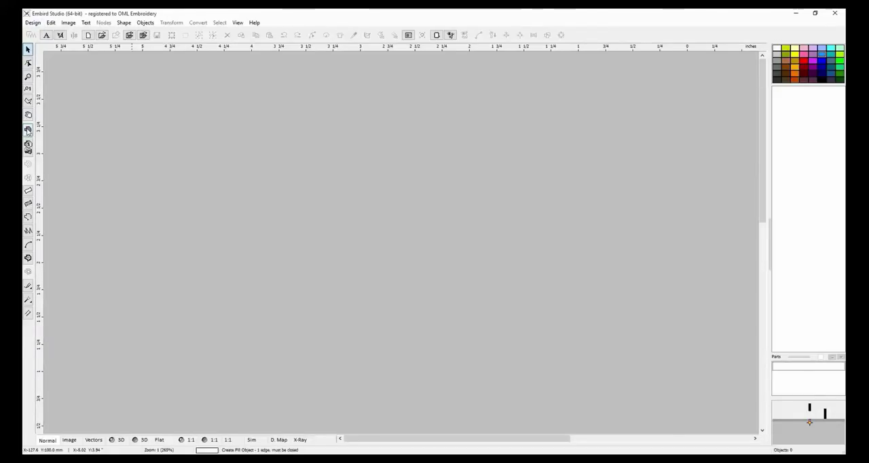
left_click(28, 129)
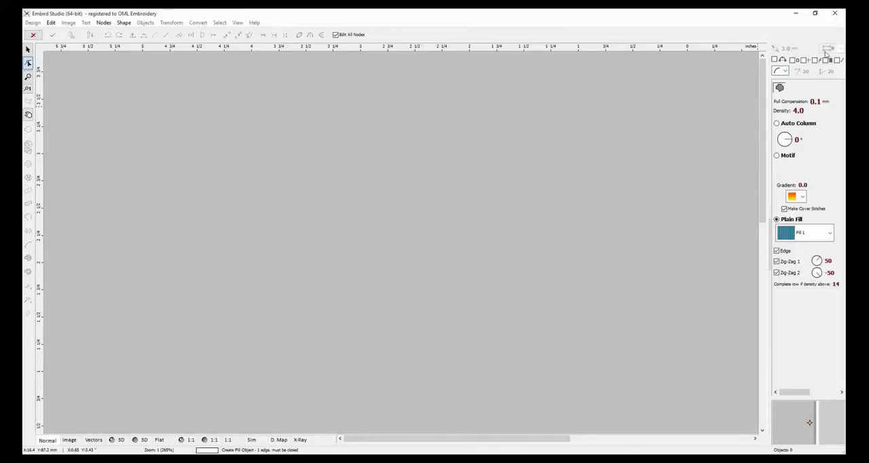
left_click(786, 72)
left_click(779, 81)
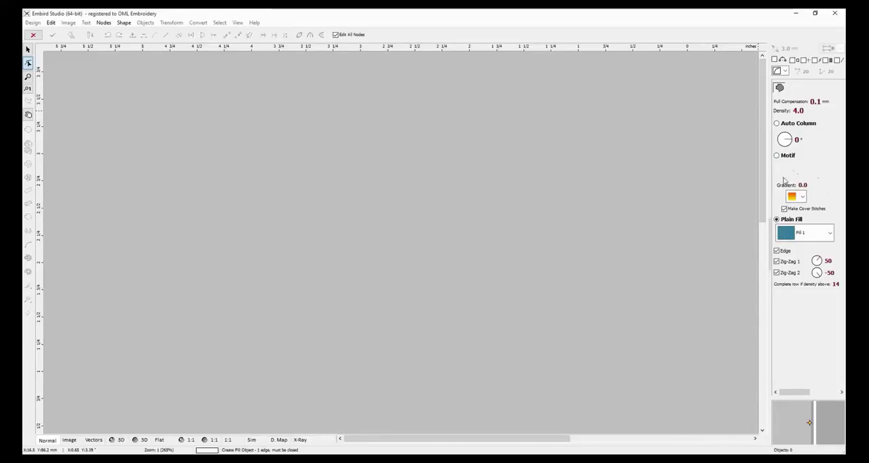
Set the plain fill pattern of the new object to Fill 2, dismissing the network security alert.
left_click(830, 233)
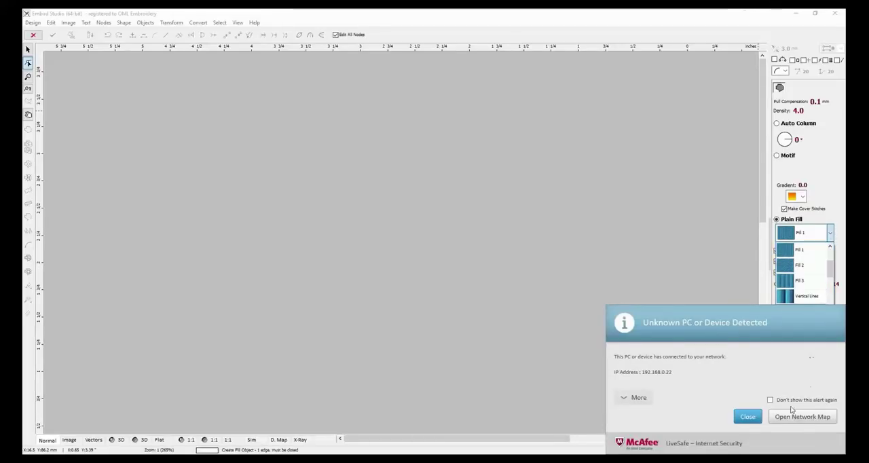
left_click(748, 416)
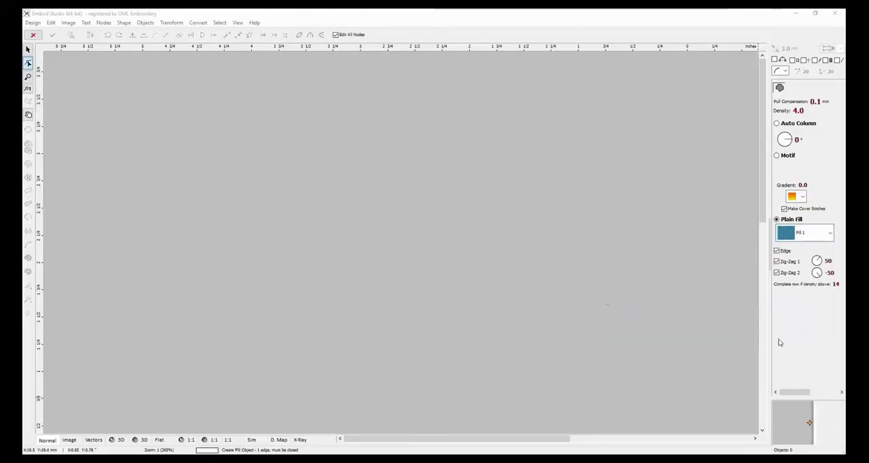
left_click(830, 233)
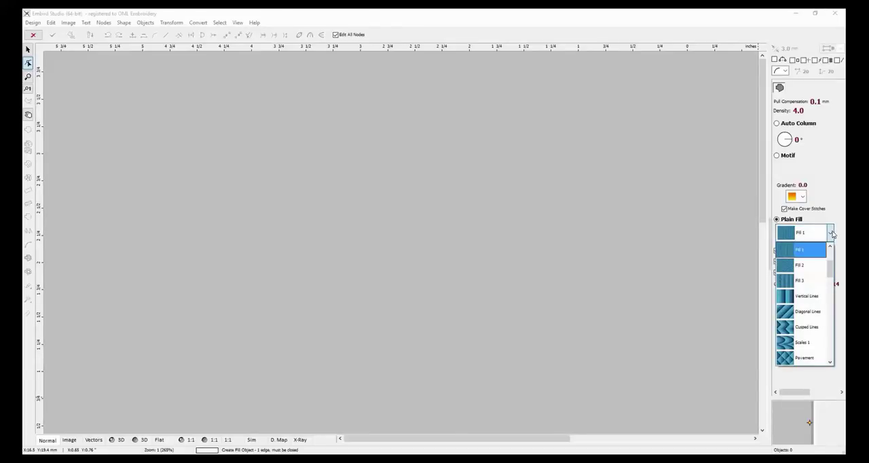
left_click(798, 268)
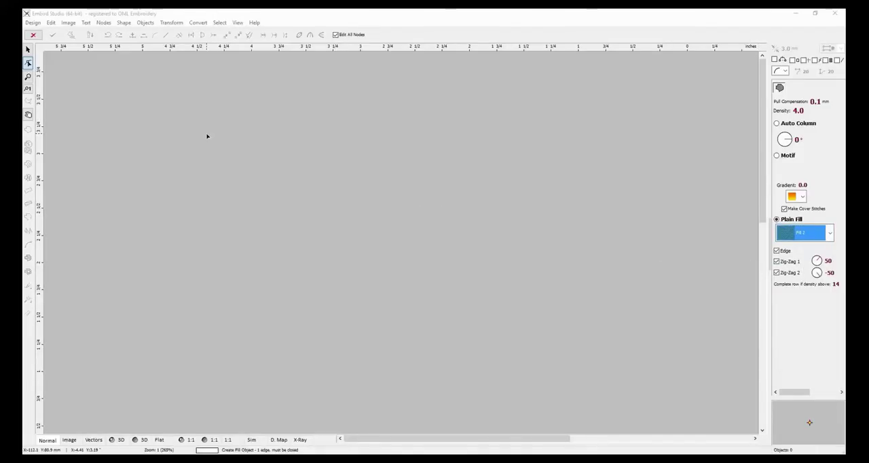
Place five nodes in the upper-left area of the canvas as a rough, open straight-sided outline.
left_click(166, 151)
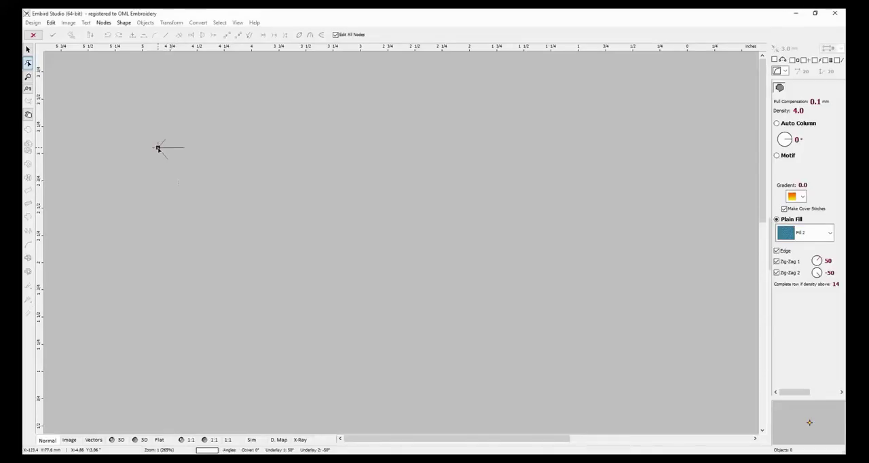
left_click(158, 148)
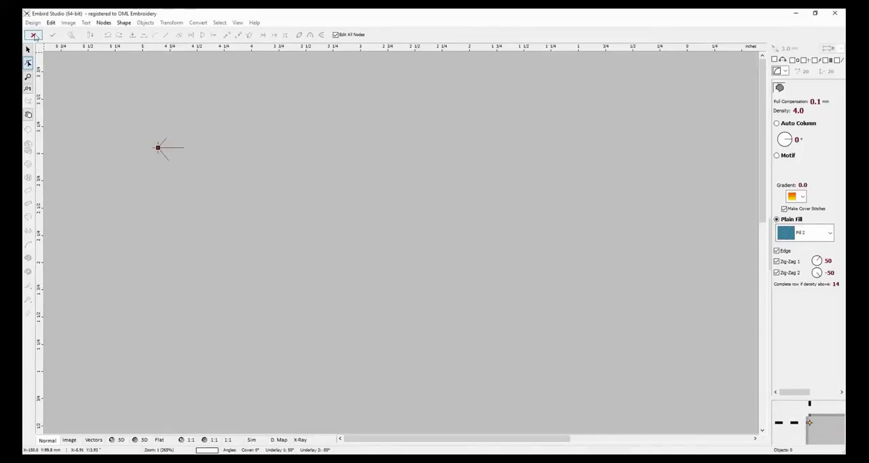
left_click(34, 35)
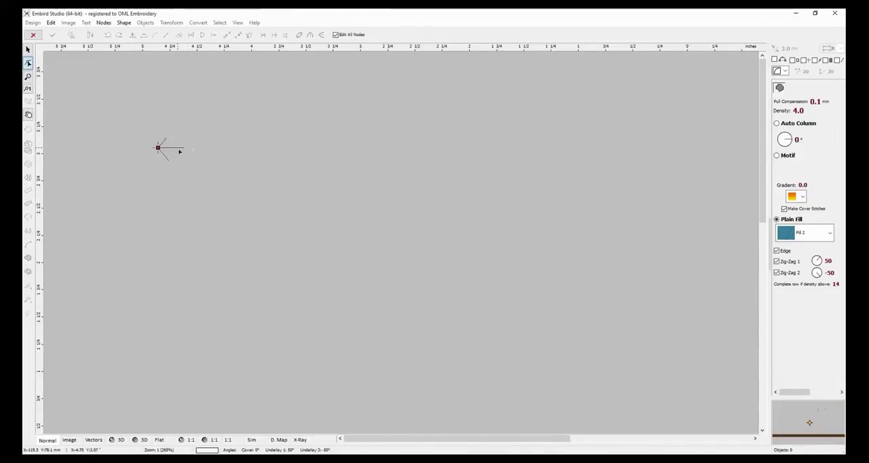
left_click(188, 212)
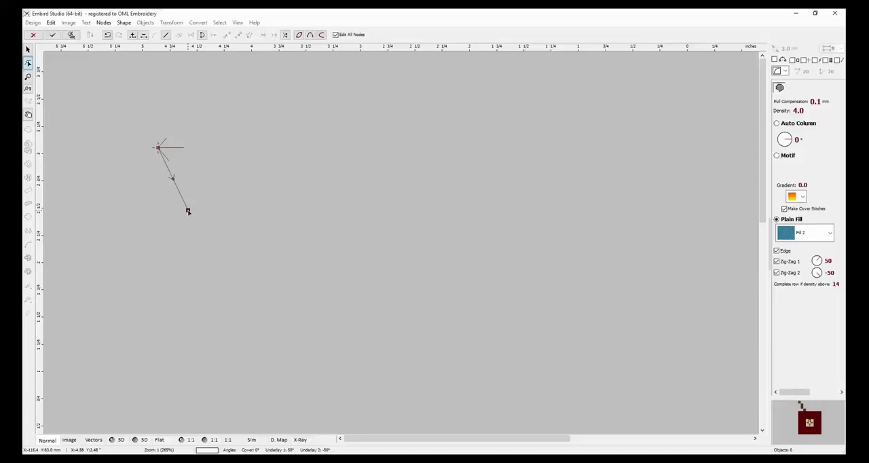
left_click(262, 172)
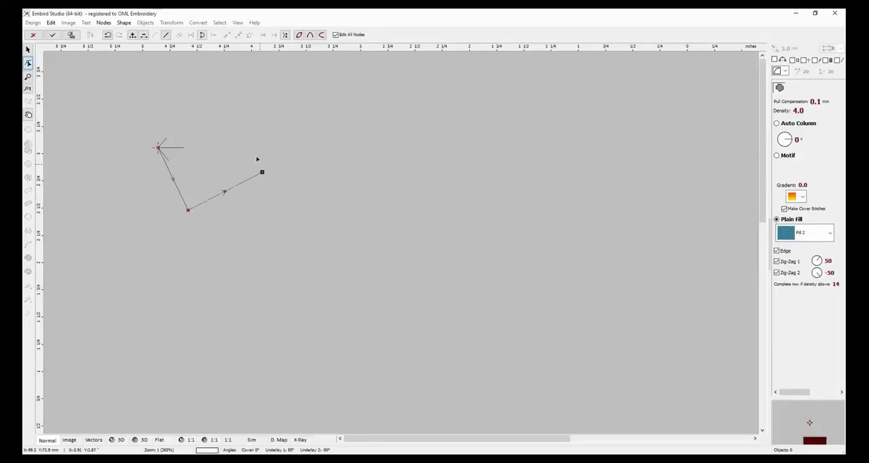
left_click(230, 123)
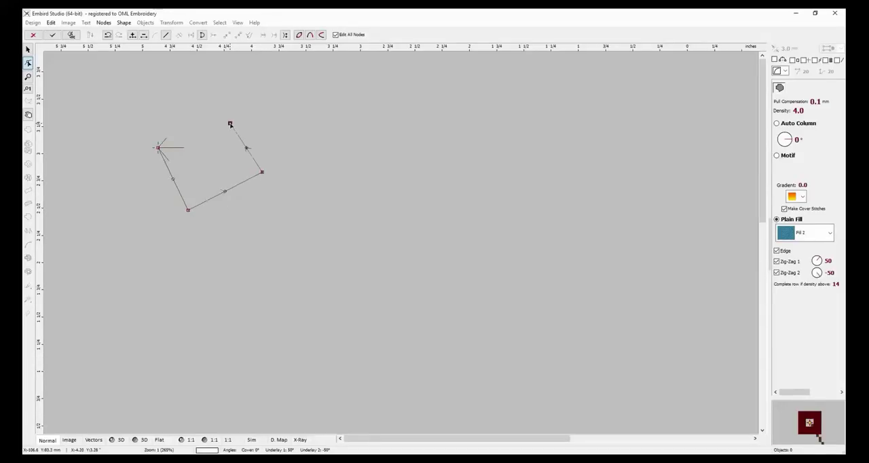
left_click(177, 130)
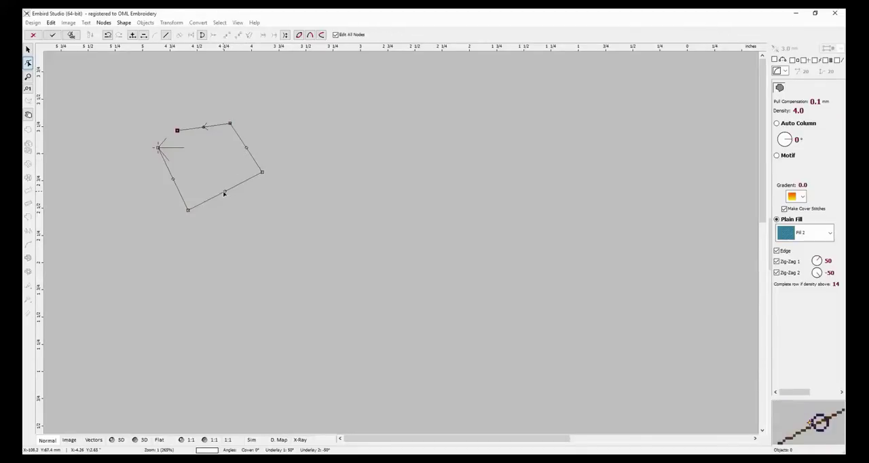
Bend the outline's straight segments outward into curves and close it by moving the last node onto the start node.
left_click_drag(224, 193, 237, 214)
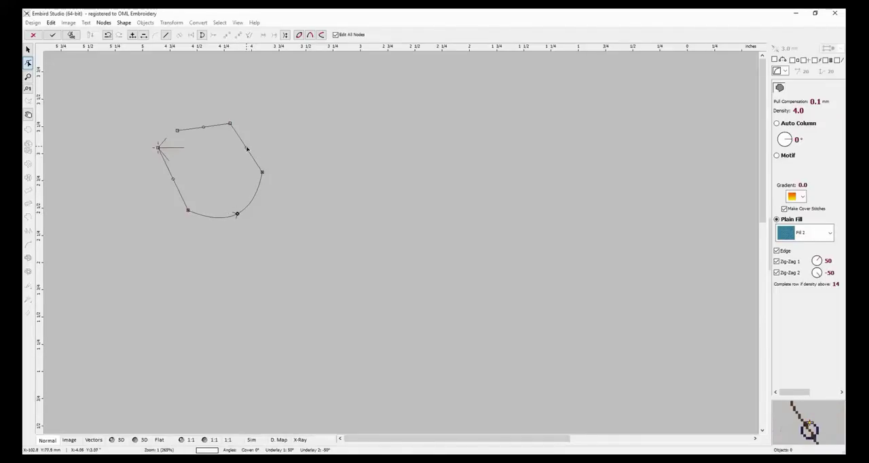
left_click_drag(248, 148, 264, 139)
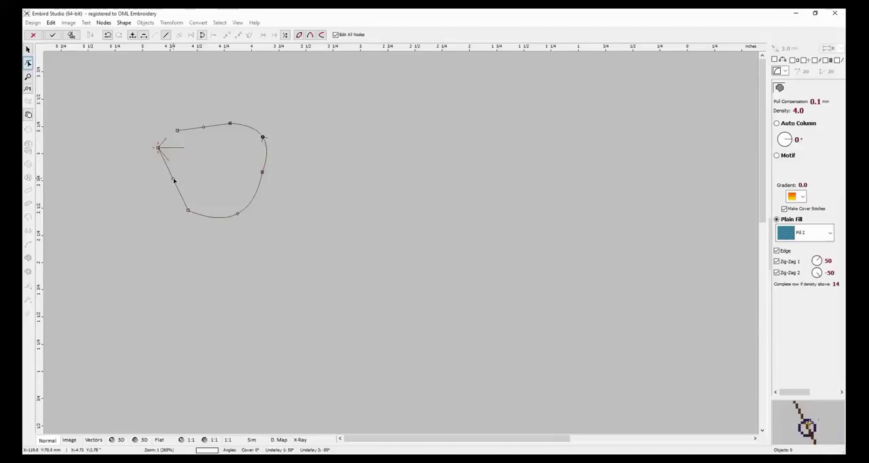
left_click_drag(173, 178, 148, 189)
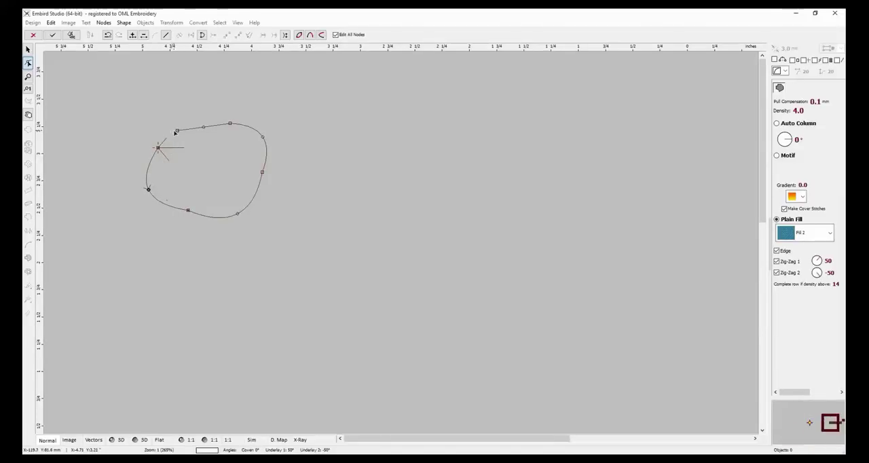
left_click_drag(178, 132, 158, 146)
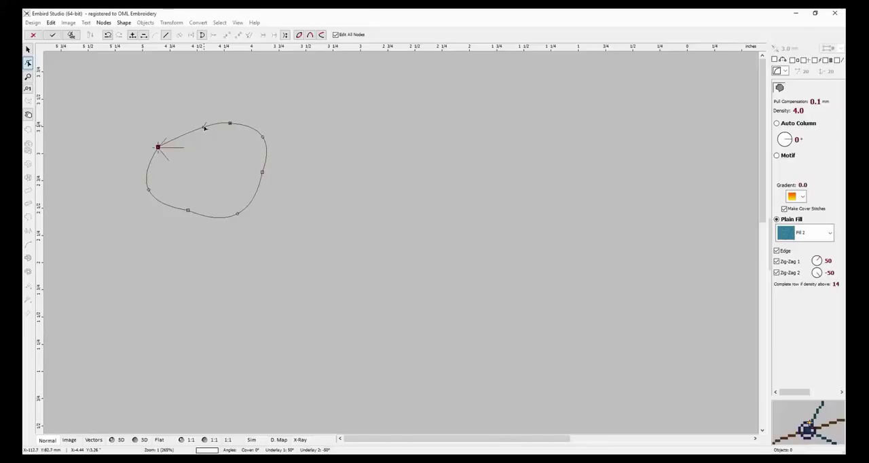
left_click_drag(204, 127, 233, 116)
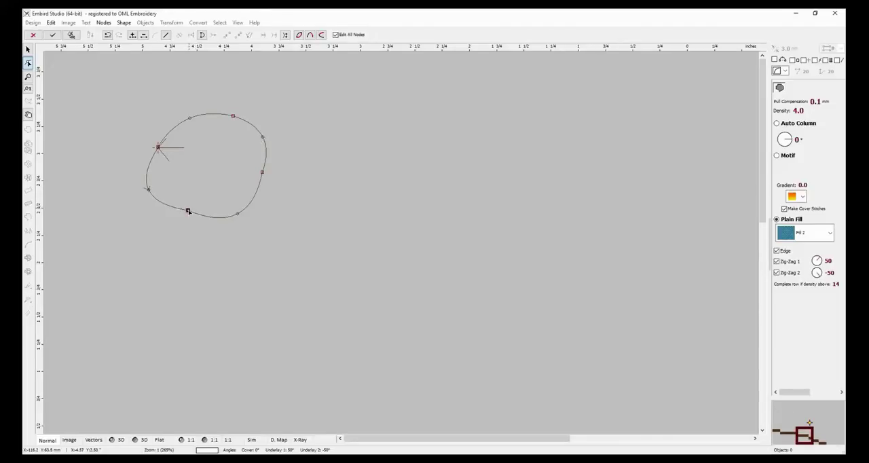
Reshape the closed outline to a rounded top with a nearly flat lower edge, and generate its stitches.
left_click_drag(188, 211, 183, 223)
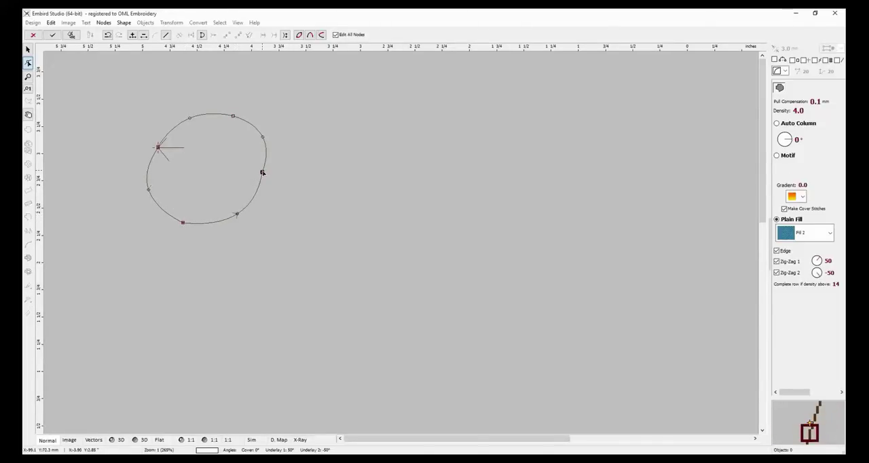
mouse_move(262, 173)
left_mouse_down()
mouse_move(258, 181)
mouse_move(263, 155)
mouse_move(259, 181)
mouse_move(260, 173)
left_mouse_up()
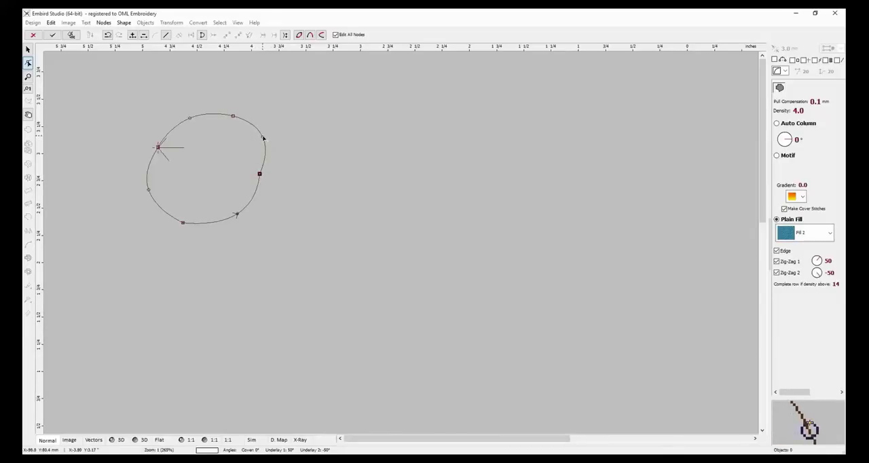
mouse_move(262, 138)
left_mouse_down()
mouse_move(277, 134)
mouse_move(247, 146)
mouse_move(239, 121)
mouse_move(250, 148)
mouse_move(243, 121)
mouse_move(252, 145)
mouse_move(251, 135)
mouse_move(273, 133)
left_mouse_up()
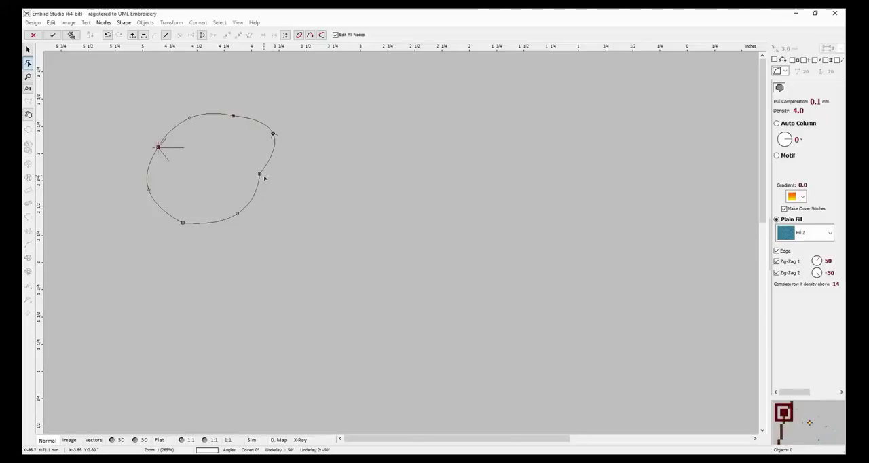
left_click_drag(260, 175, 275, 204)
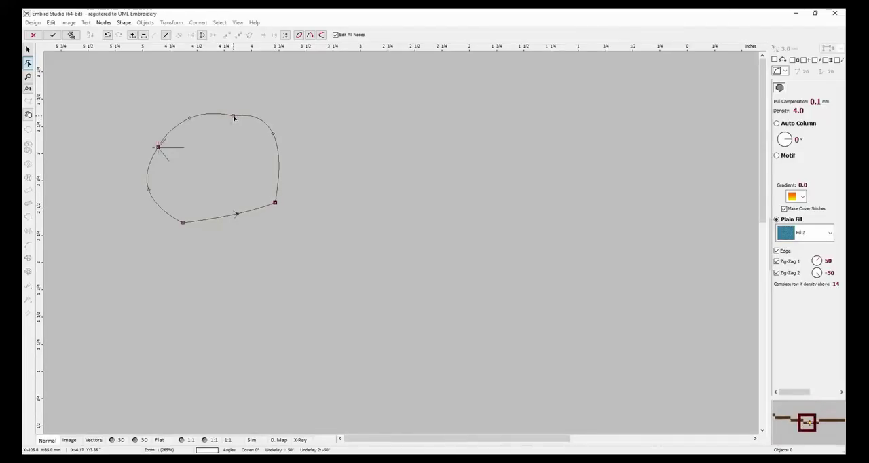
left_click_drag(233, 117, 230, 109)
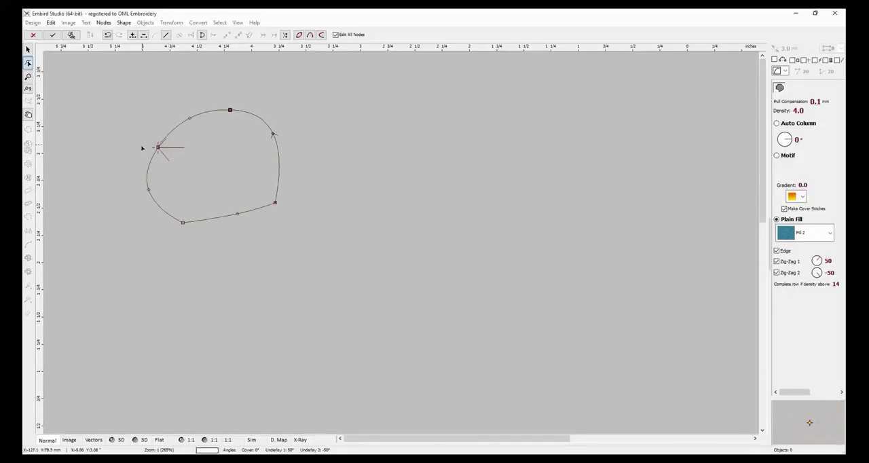
left_click(76, 38)
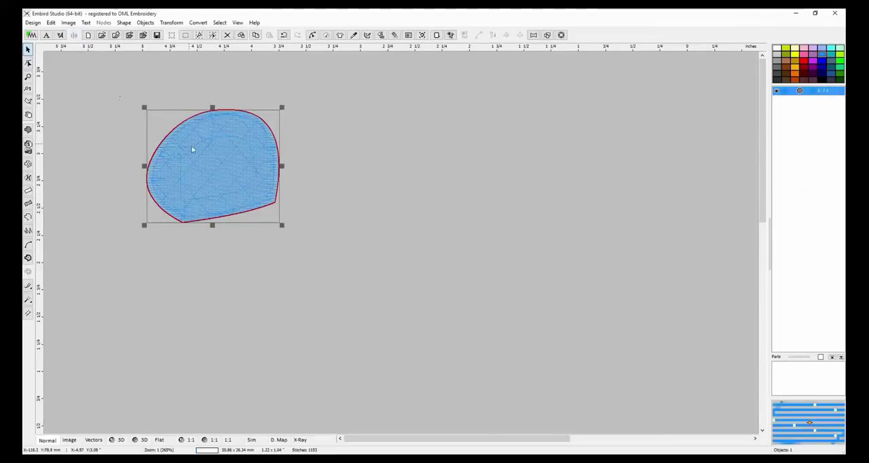
Move the fill object slightly, enlarge it to about 2.34 x 2.00 inches and regenerate its stitches.
left_click_drag(216, 178, 239, 178)
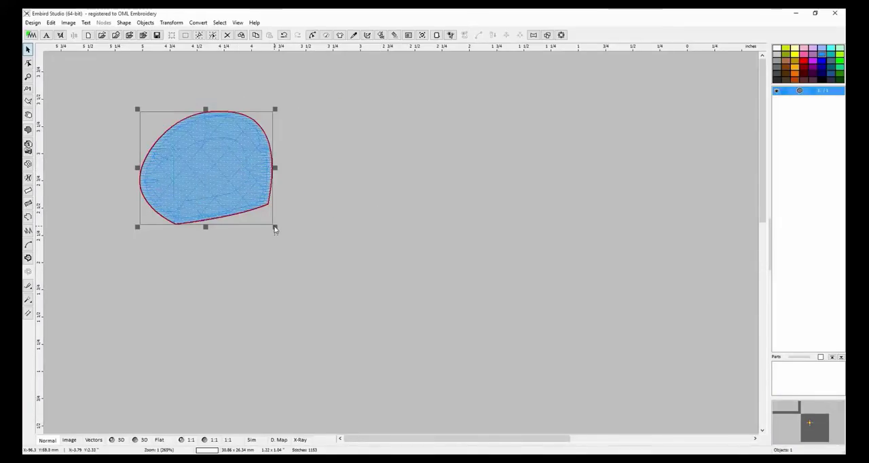
left_click_drag(274, 227, 378, 331)
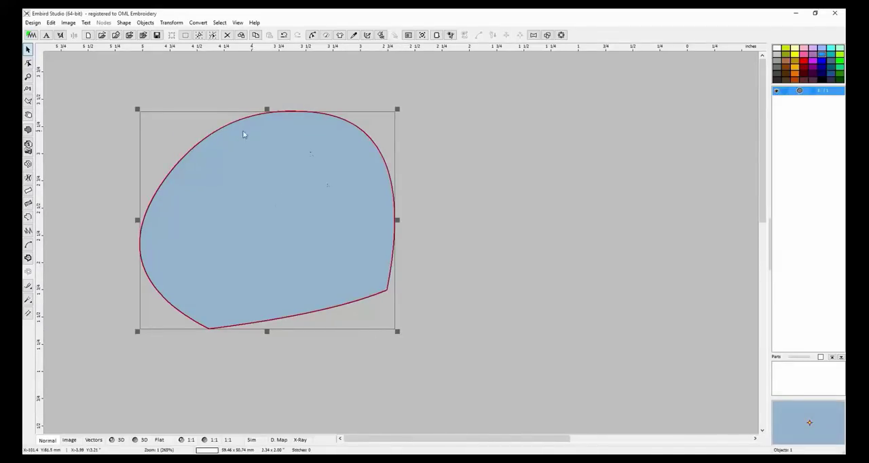
left_click(381, 35)
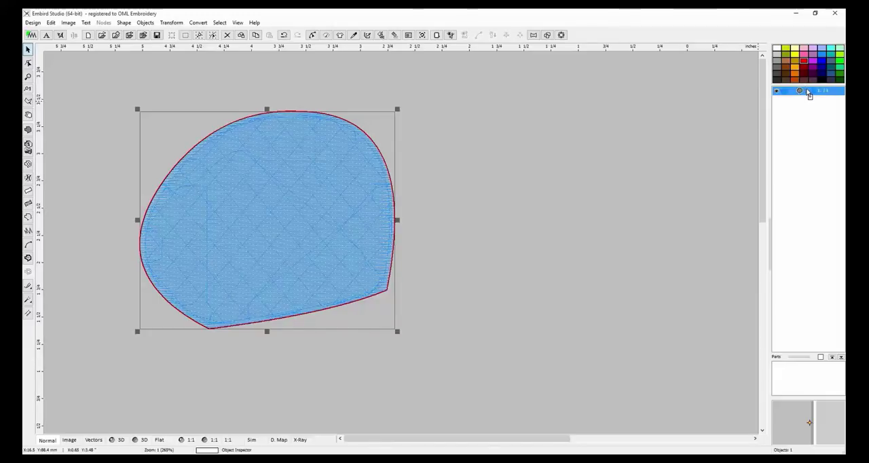
Recolor the fill object red and shrink it to about 0.27 x 0.23 inches with regenerated stitches.
left_click(808, 91)
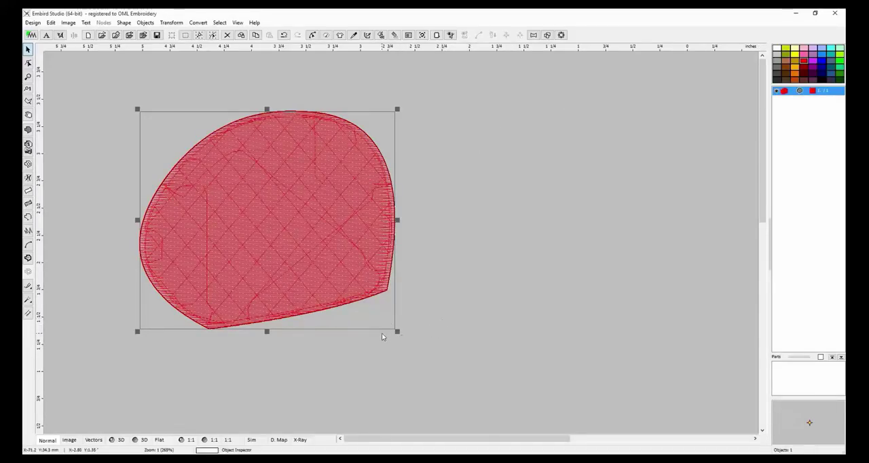
left_click_drag(397, 332, 167, 93)
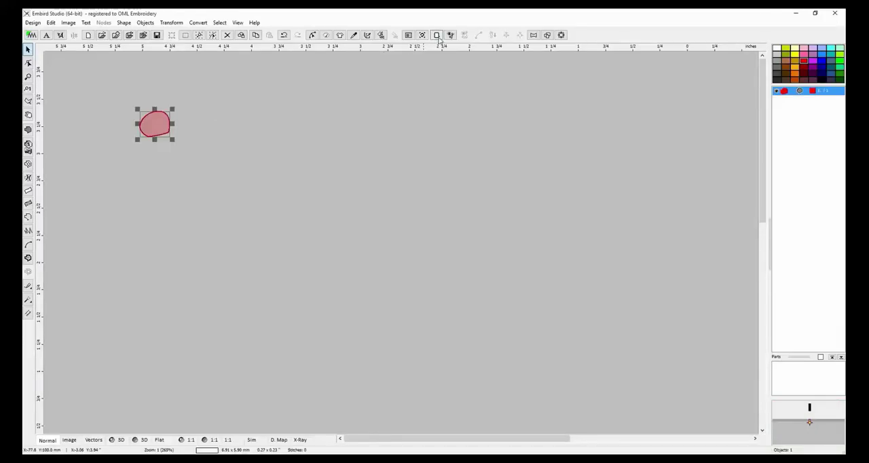
left_click(382, 36)
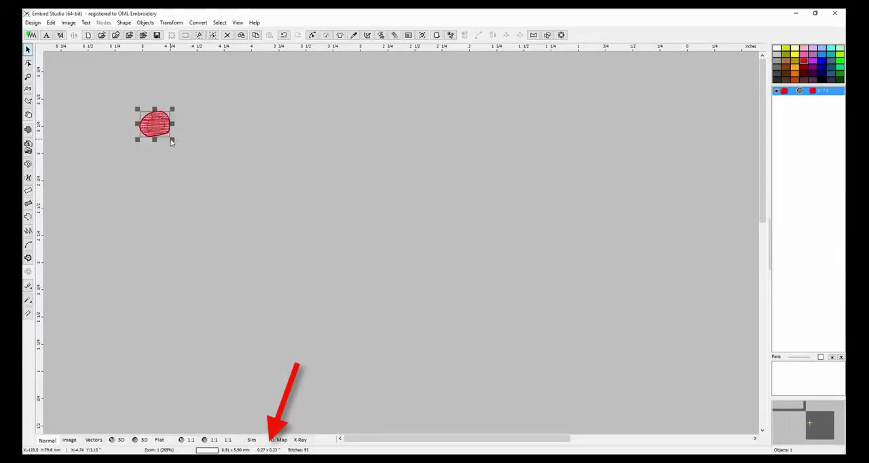
Enlarge the red fill object to about 1.00 x 0.88 inches and deselect it.
left_click_drag(172, 143, 209, 193)
left_click_drag(231, 227, 231, 221)
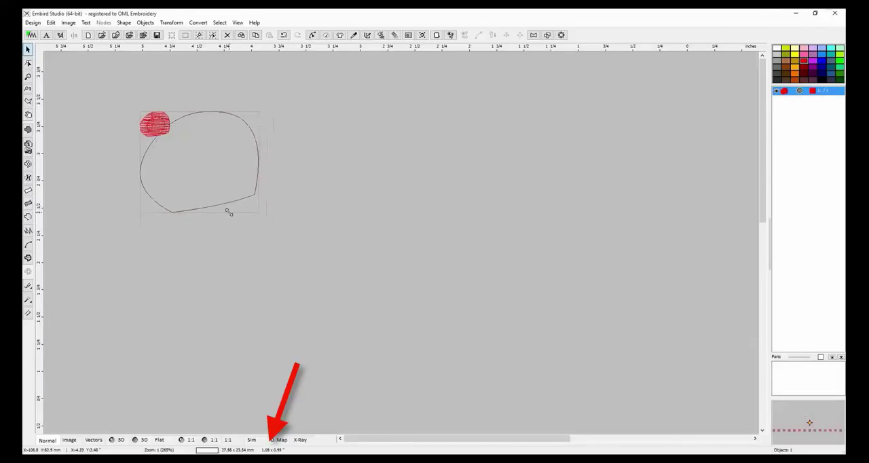
left_click_drag(239, 227, 235, 202)
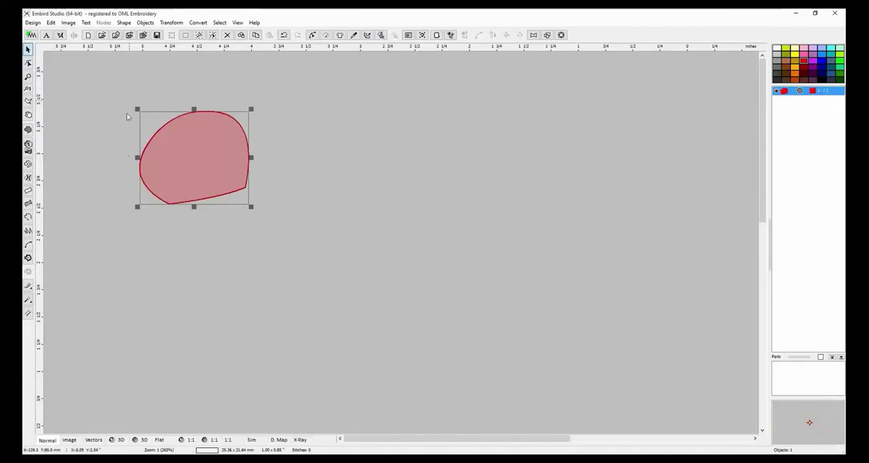
left_click(253, 193)
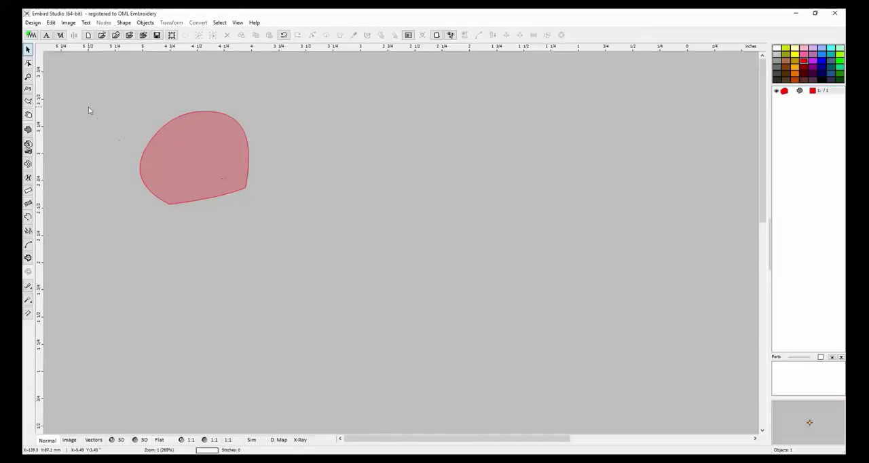
Draw a second, angular fill object about 0.88 x 0.67 inches beside the rounded one and generate its stitches.
left_click(28, 130)
left_click(287, 139)
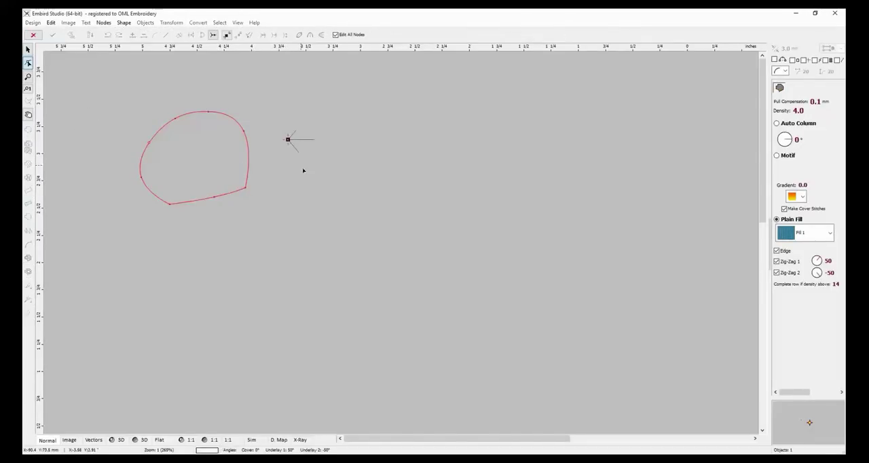
left_click(326, 200)
left_click(384, 162)
left_click(368, 129)
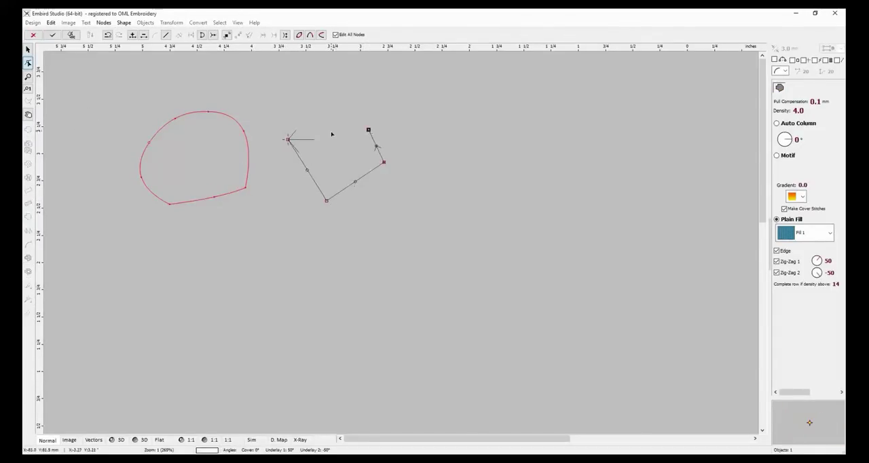
left_click(330, 131)
left_click(299, 127)
left_click_drag(299, 127, 286, 140)
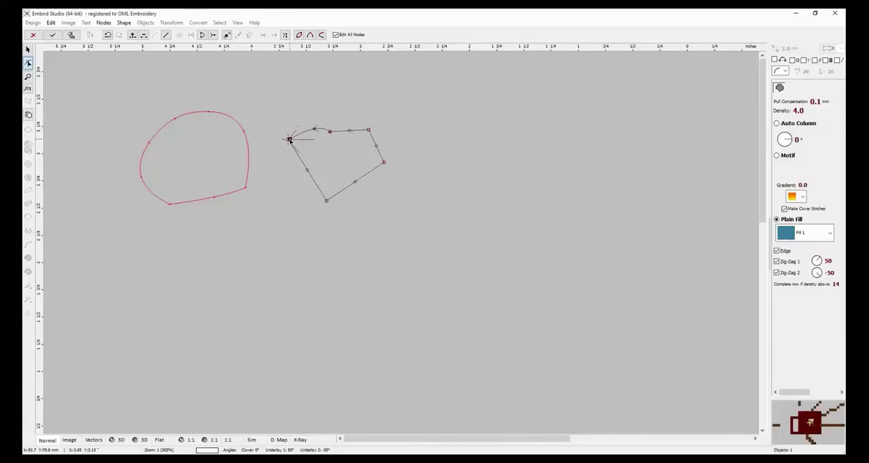
left_click(70, 35)
left_click(279, 253)
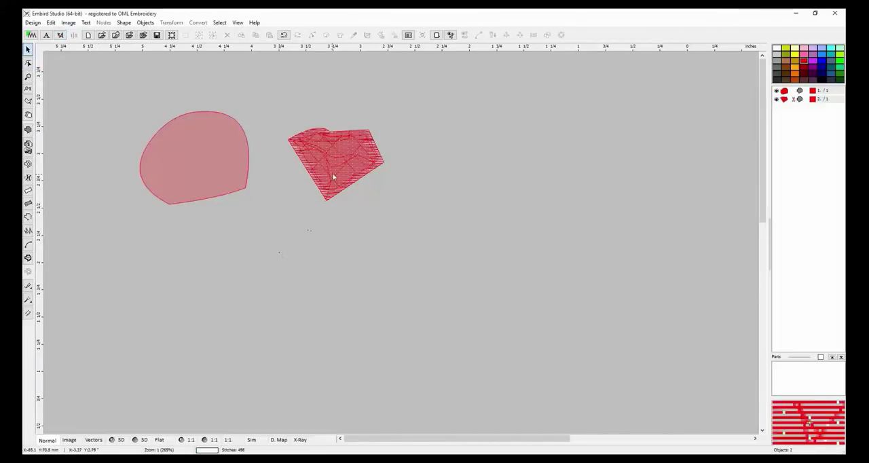
Move the angular fill object slightly closer to the rounded one.
left_click(333, 175)
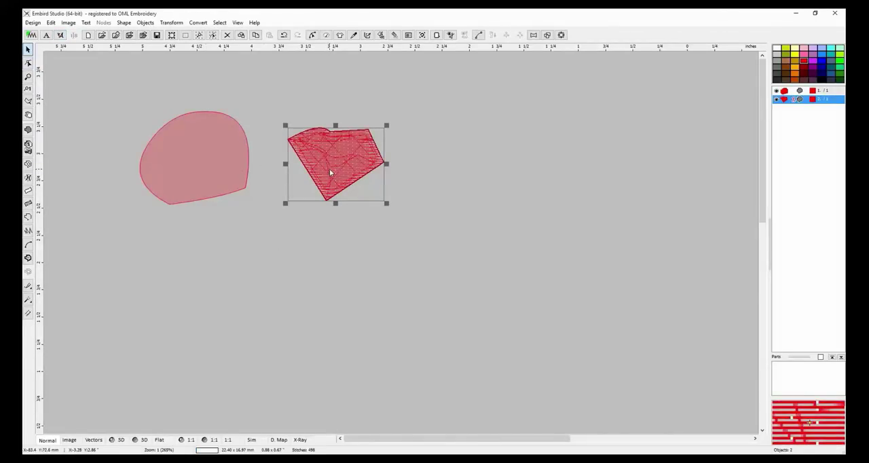
left_click_drag(331, 173, 316, 164)
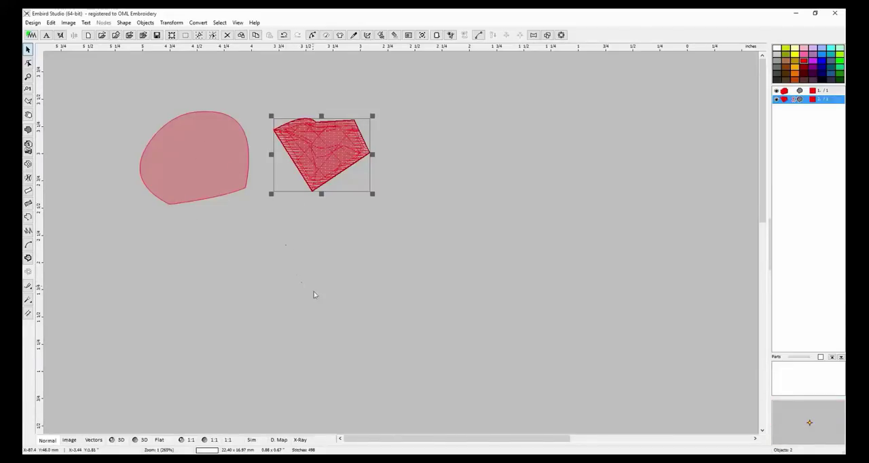
Preview the design in 3D, flat, 1:1, density map and X-ray modes, and return to the normal view.
left_click(121, 440)
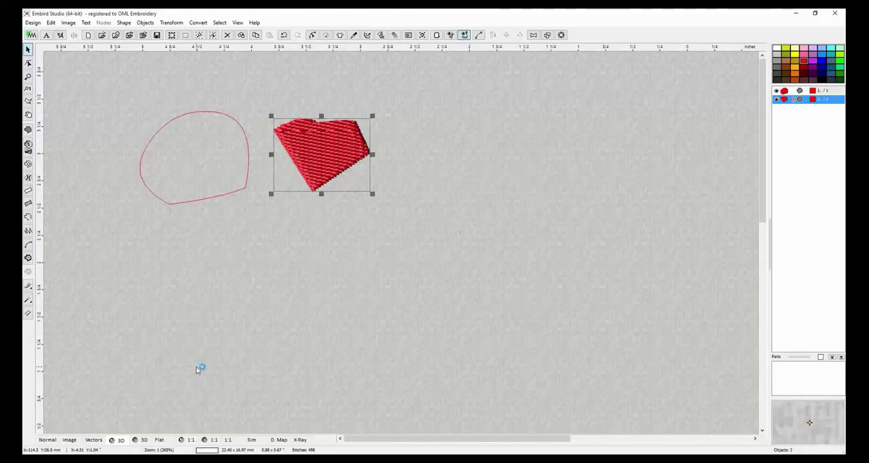
left_click(144, 440)
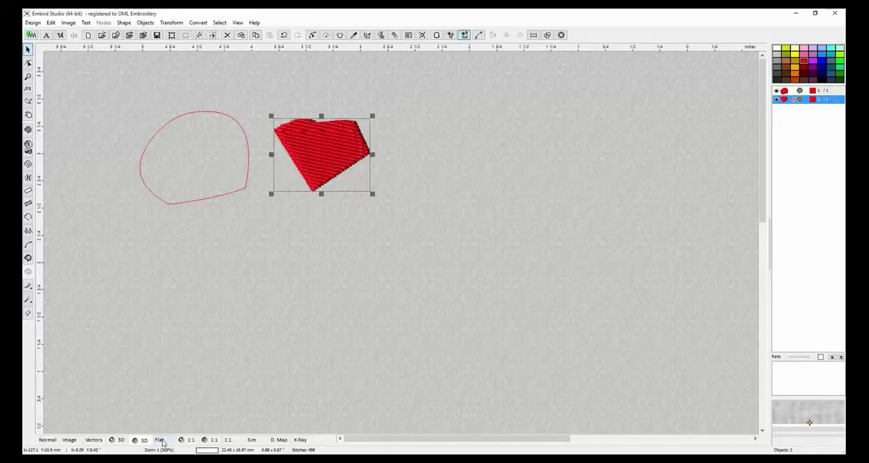
left_click(163, 441)
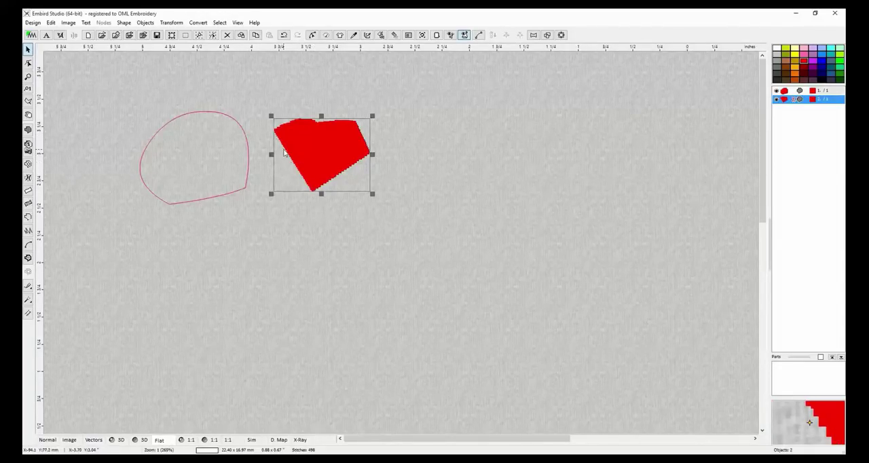
left_click(185, 440)
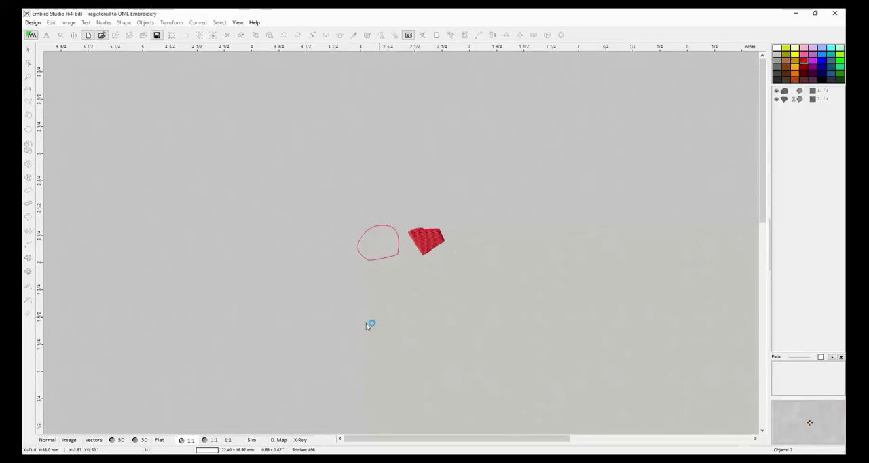
left_click(207, 439)
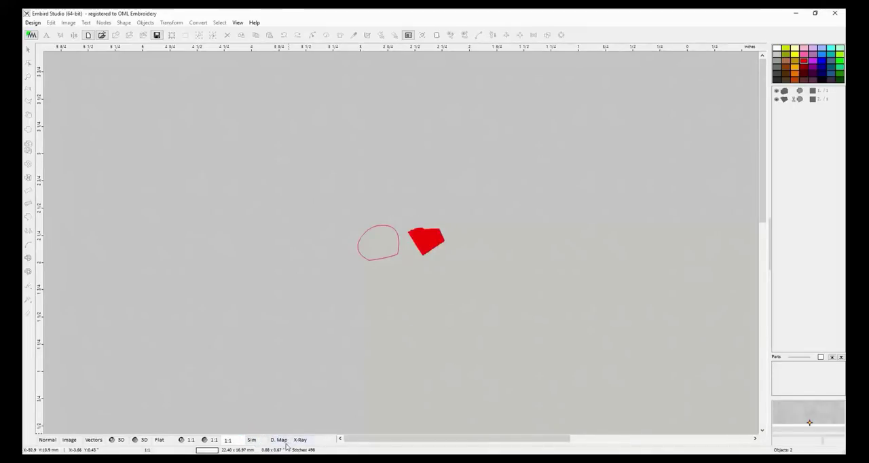
left_click(280, 440)
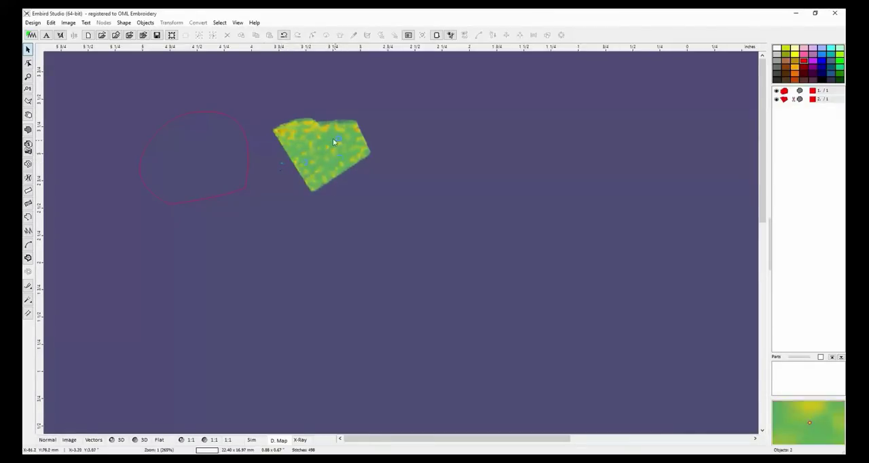
left_click(300, 441)
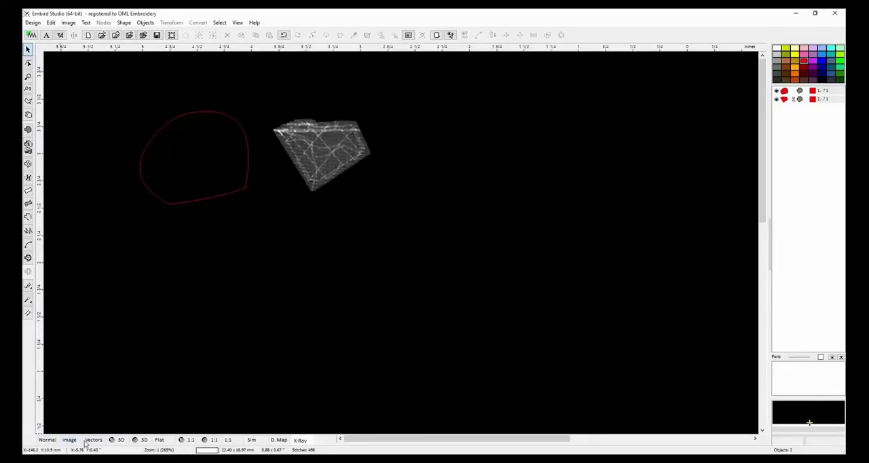
left_click(46, 440)
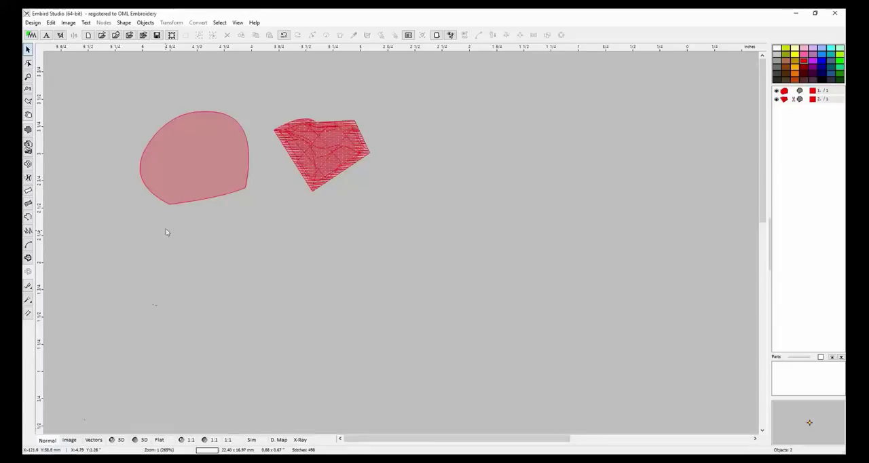
Generate stitches for the rounded fill object.
left_click(193, 176)
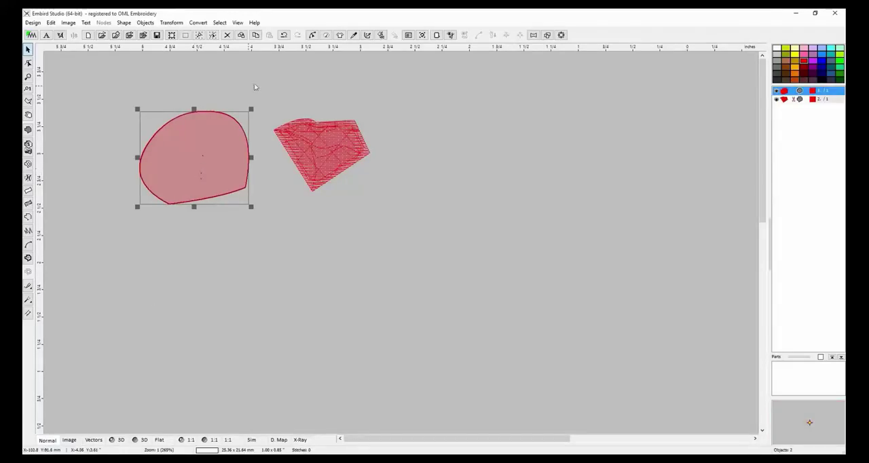
left_click(380, 34)
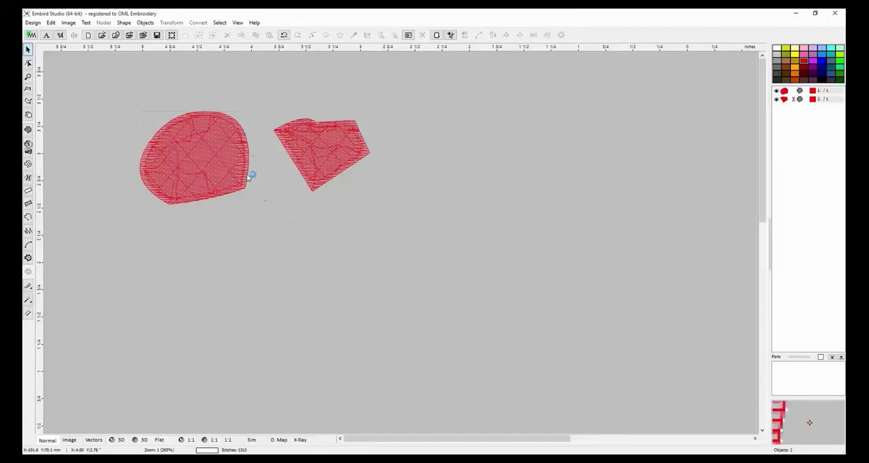
Shift the angular fill object slightly toward the rounded one and delete it.
left_click(333, 143)
left_click_drag(336, 158, 327, 160)
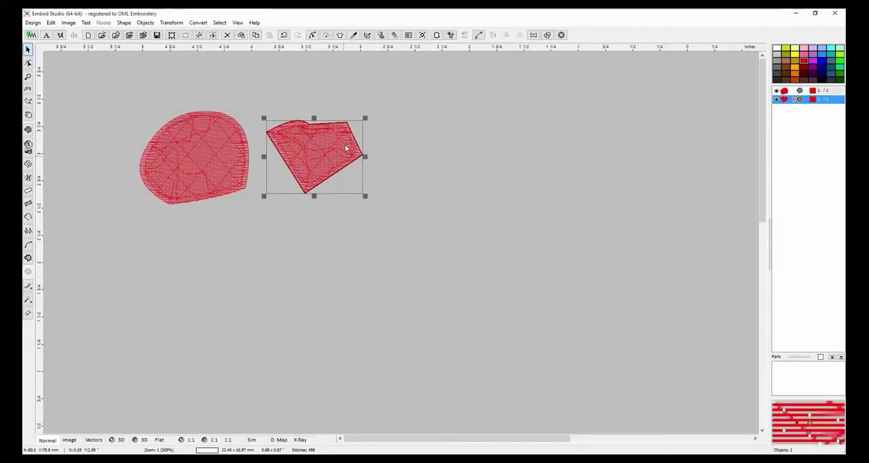
left_click(375, 215)
left_click(323, 154)
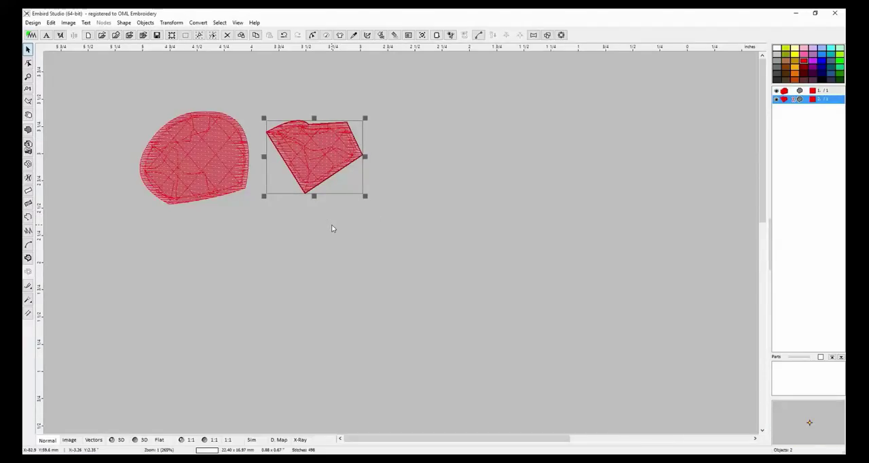
key("Delete")
Enlarge the rounded fill object to about 2.03 x 1.73 inches, reposition it higher and regenerate its stitches.
left_click(219, 147)
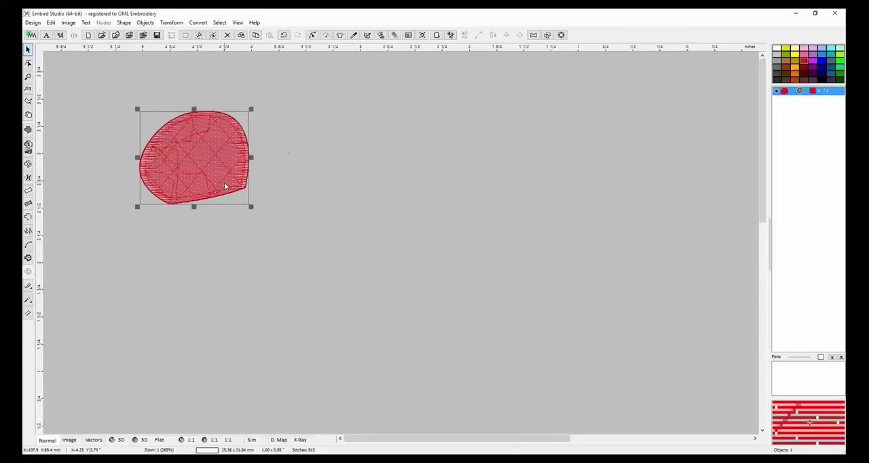
left_click_drag(232, 178, 466, 344)
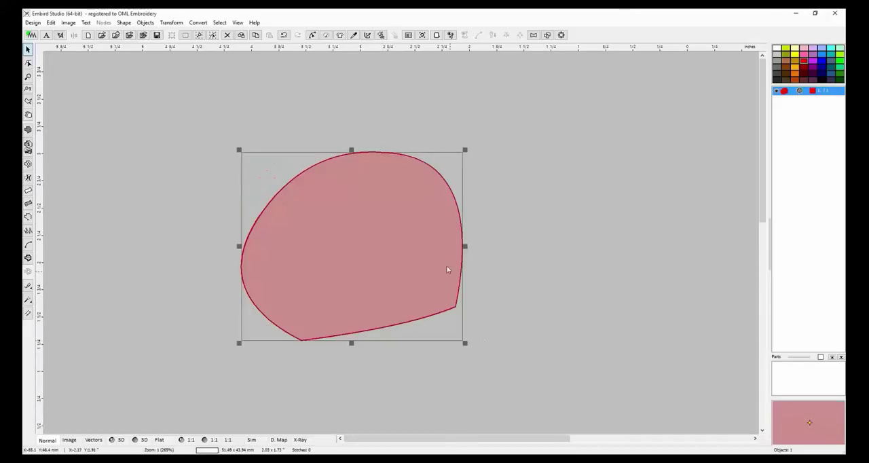
left_click_drag(410, 257, 433, 200)
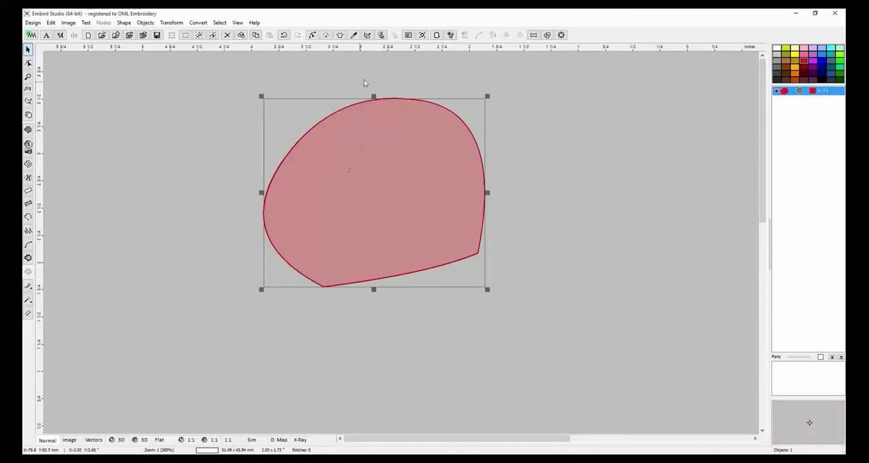
left_click(380, 35)
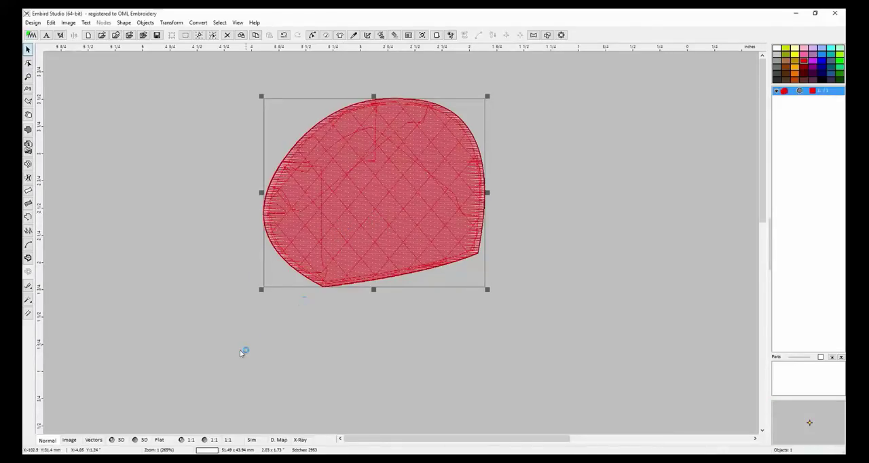
Examine the enlarged object in 3D, density map and X-ray modes, and return to the normal view.
left_click(120, 440)
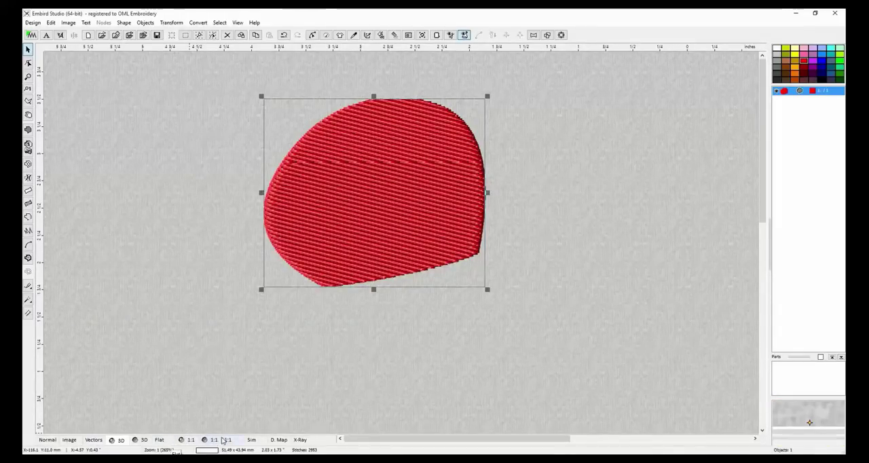
left_click(279, 440)
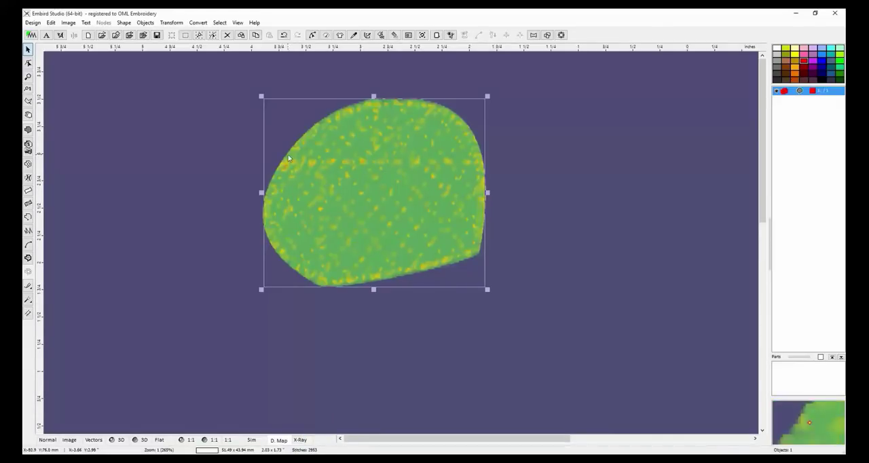
left_click(300, 440)
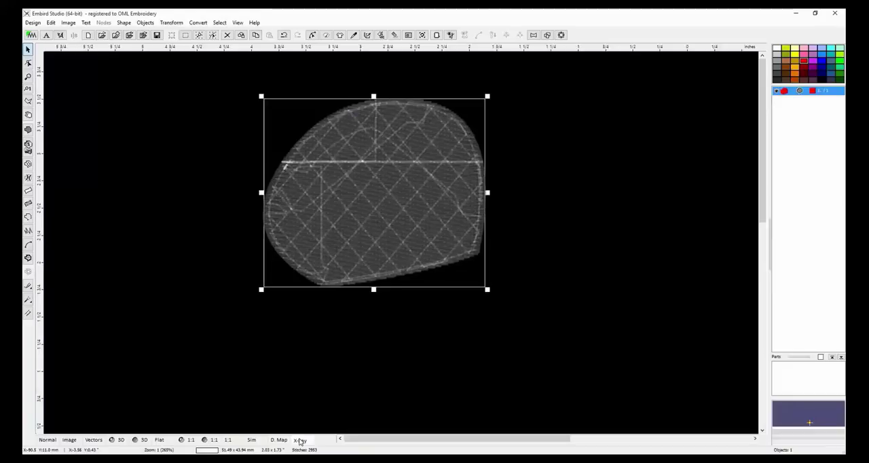
left_click(43, 440)
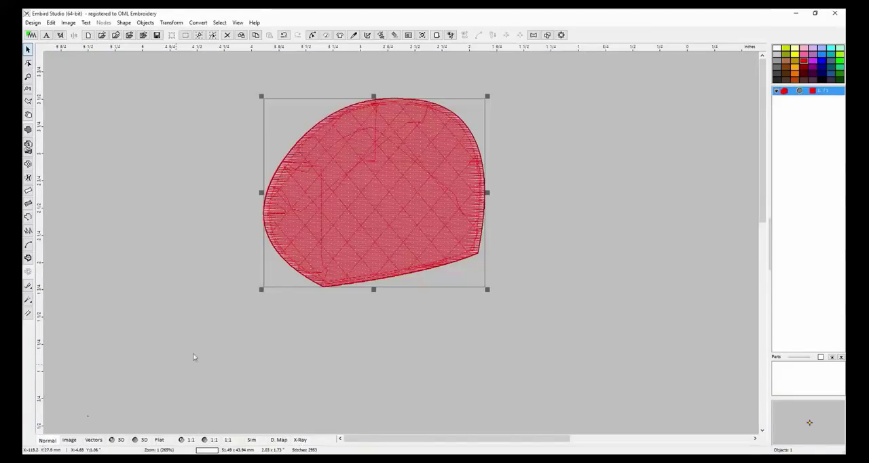
Delete the enlarged rounded fill object from the design.
left_click_drag(383, 178, 348, 169)
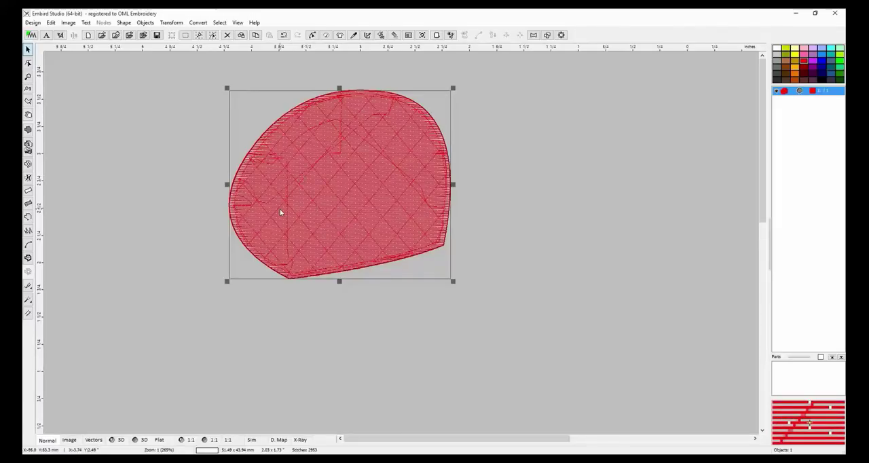
key("Delete")
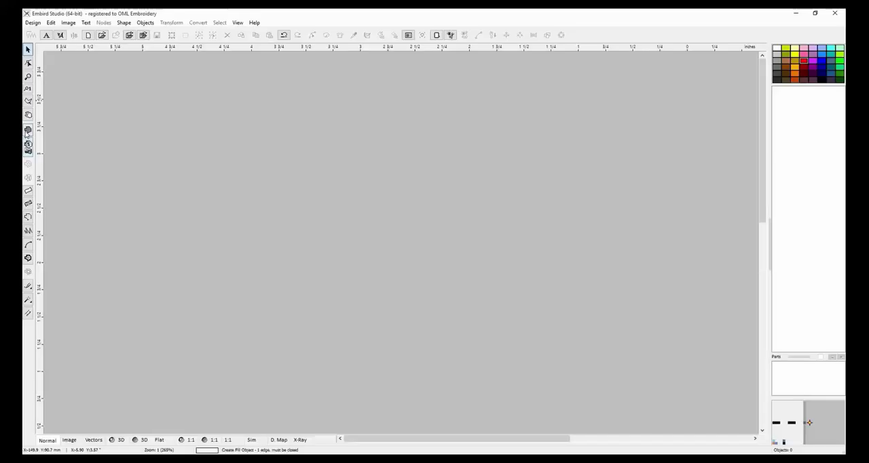
Draw a new closed five-node fill outline about 2 inches wide, with straight edges and a tall upper-right corner.
left_click(28, 129)
left_click(181, 138)
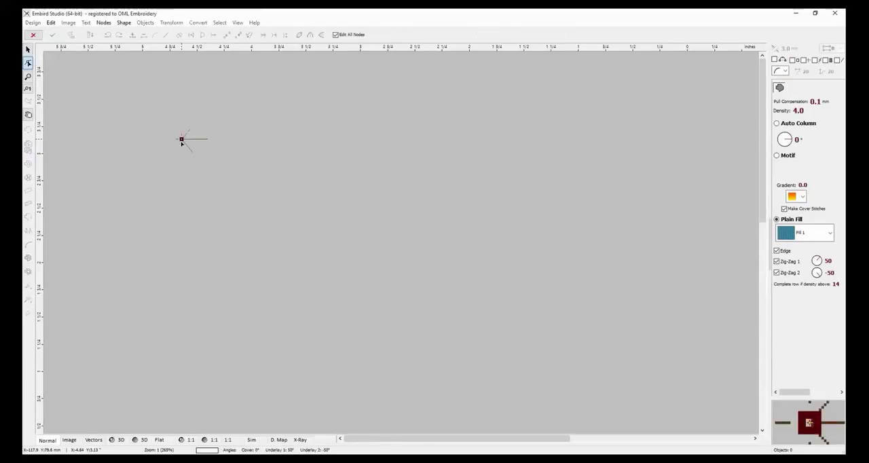
left_click(173, 228)
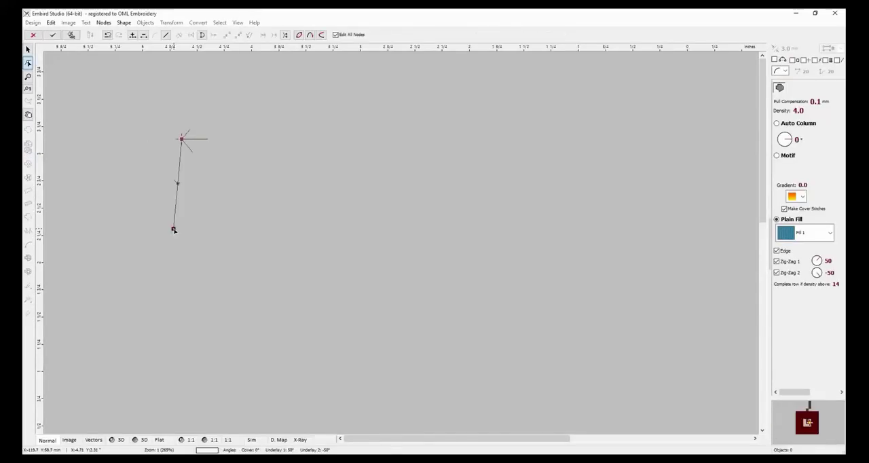
left_click(396, 223)
left_click(399, 72)
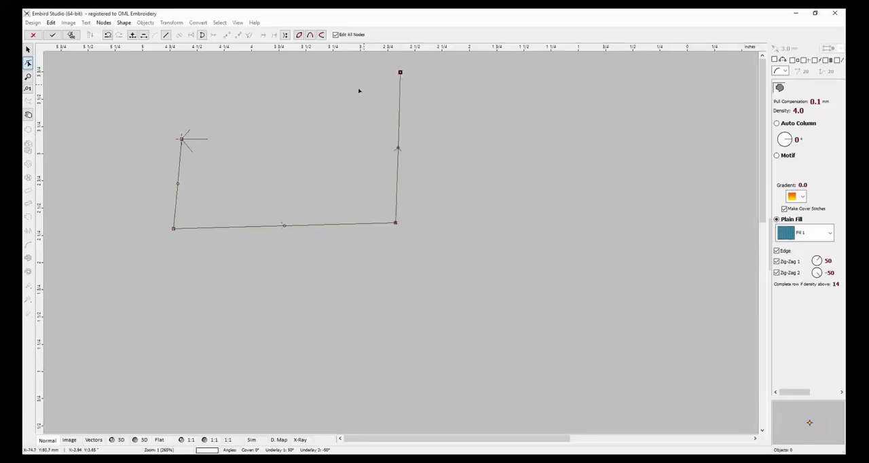
left_click(313, 123)
left_click(226, 132)
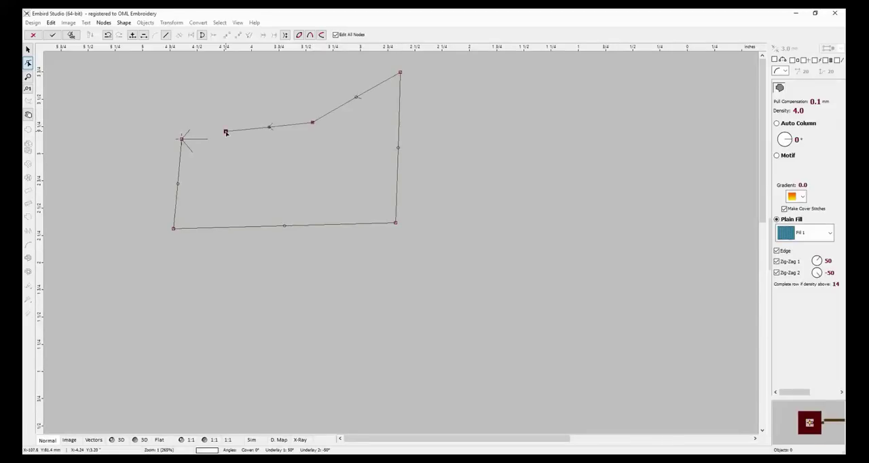
left_click(181, 139)
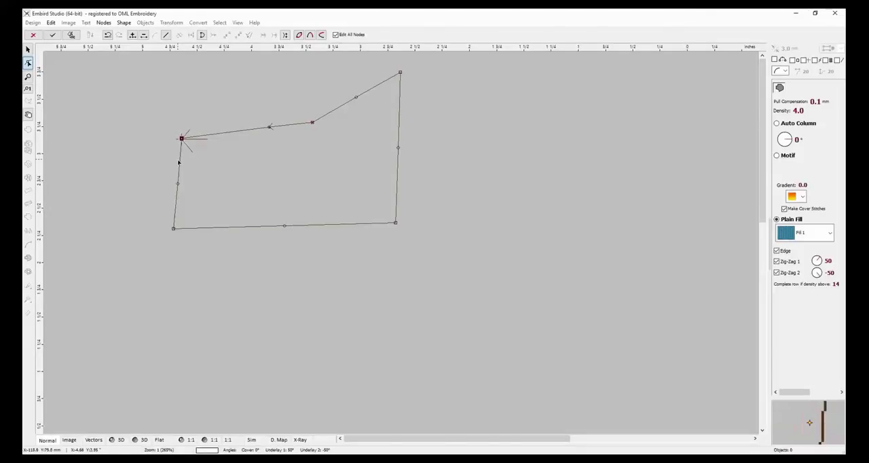
Bend the outline's five straight edges into curves, dipping the upper-left edge inward and bulging the others outward.
left_click_drag(178, 185, 163, 180)
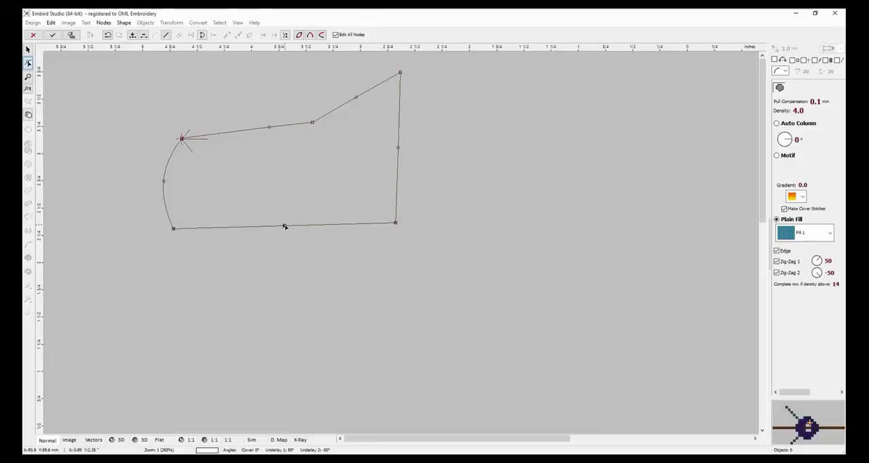
left_click_drag(284, 226, 284, 256)
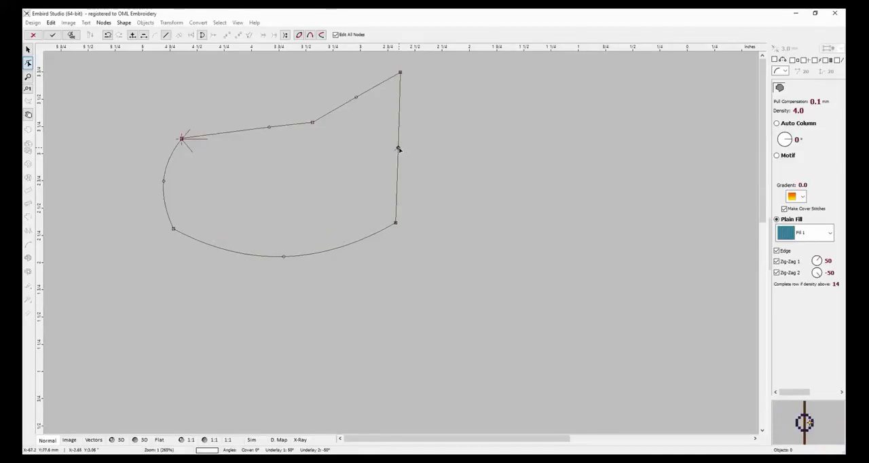
left_click_drag(398, 147, 435, 143)
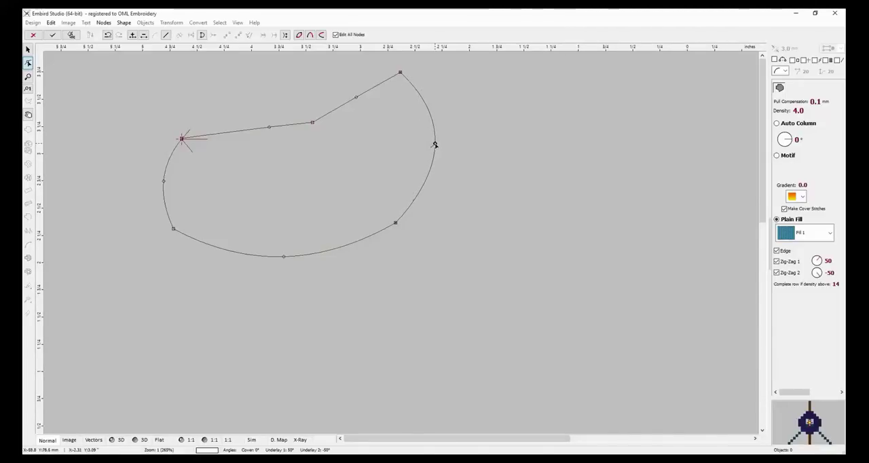
left_click_drag(356, 97, 329, 70)
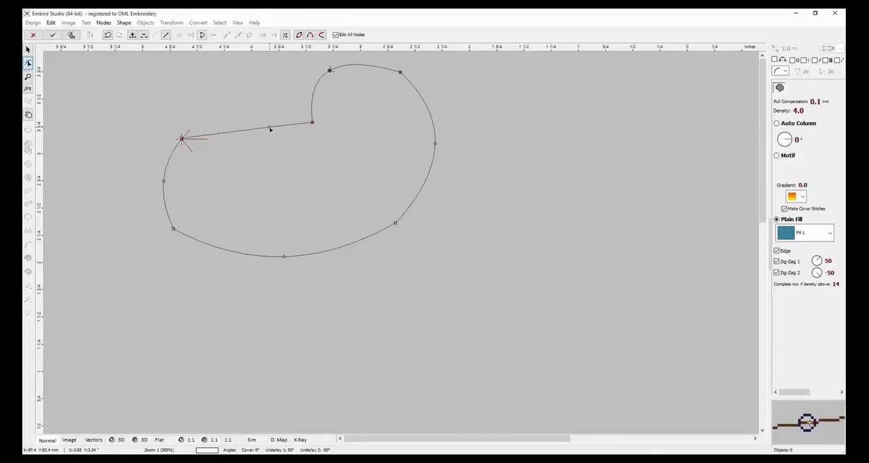
left_click_drag(269, 127, 260, 179)
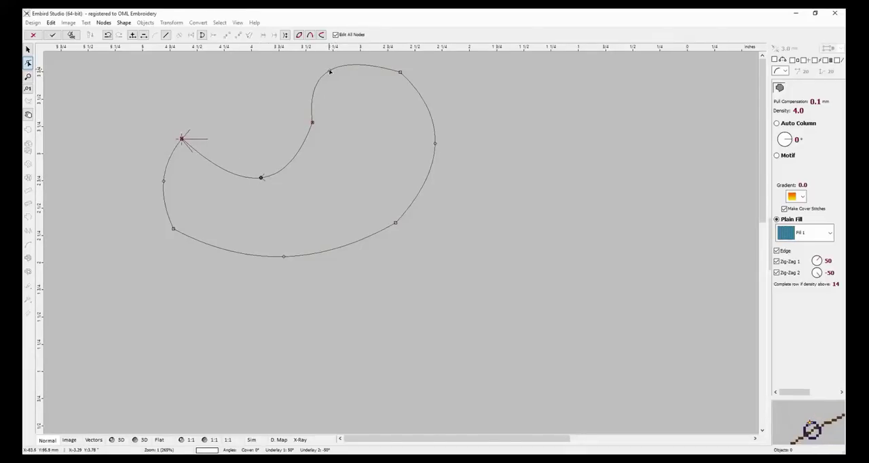
left_click_drag(330, 70, 335, 66)
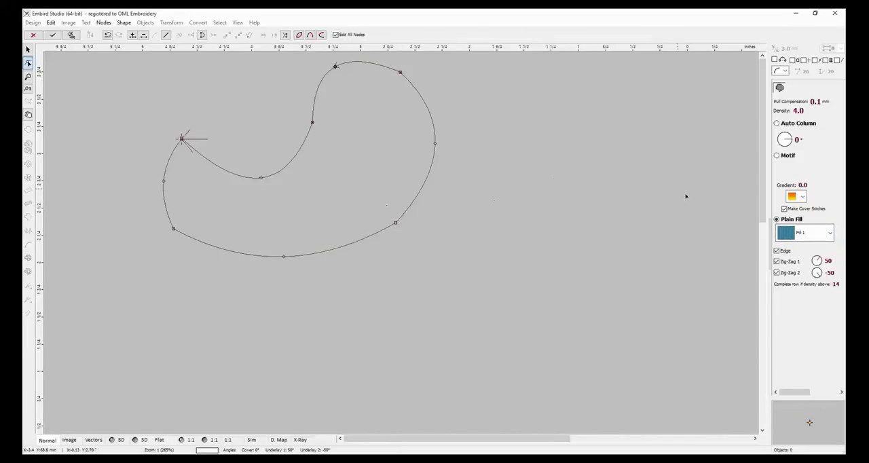
Compare the Motif and Plain Fill options, and set the outline's plain fill pattern to Fill 3.
left_click(830, 235)
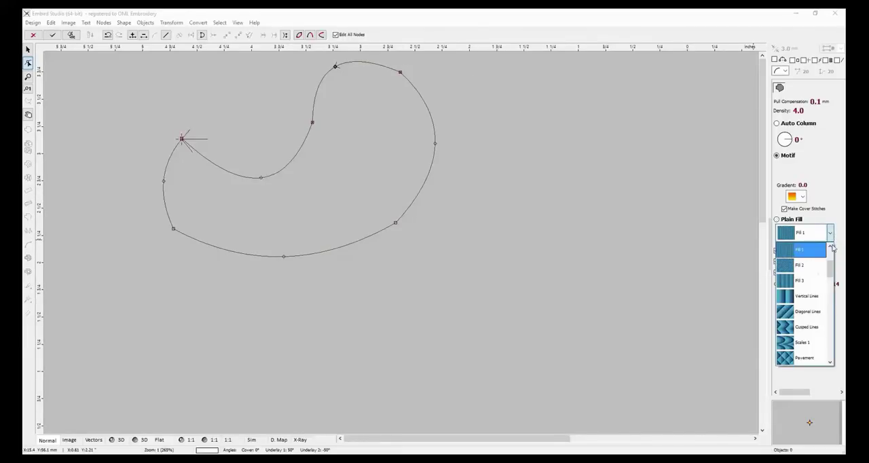
left_click_drag(831, 269, 835, 256)
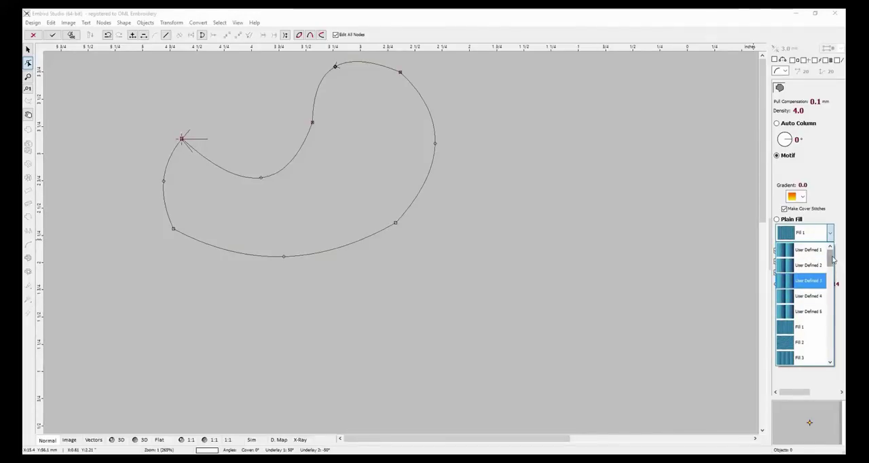
left_click_drag(832, 260, 832, 269)
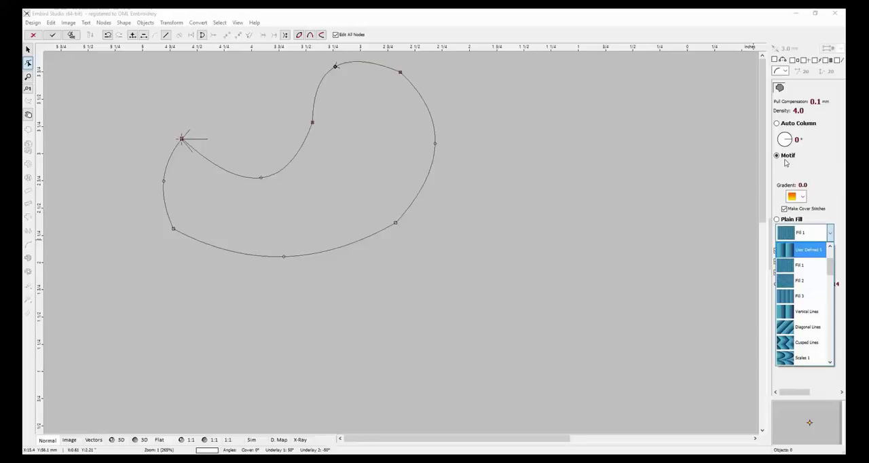
left_click(782, 221)
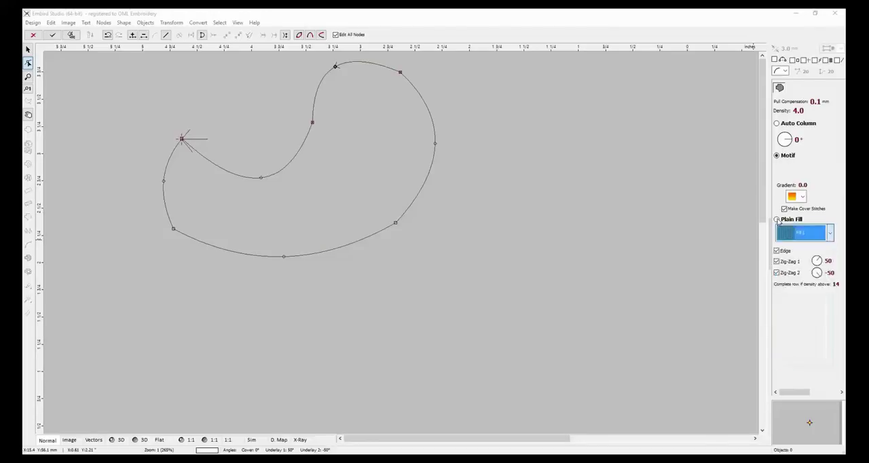
left_click(785, 156)
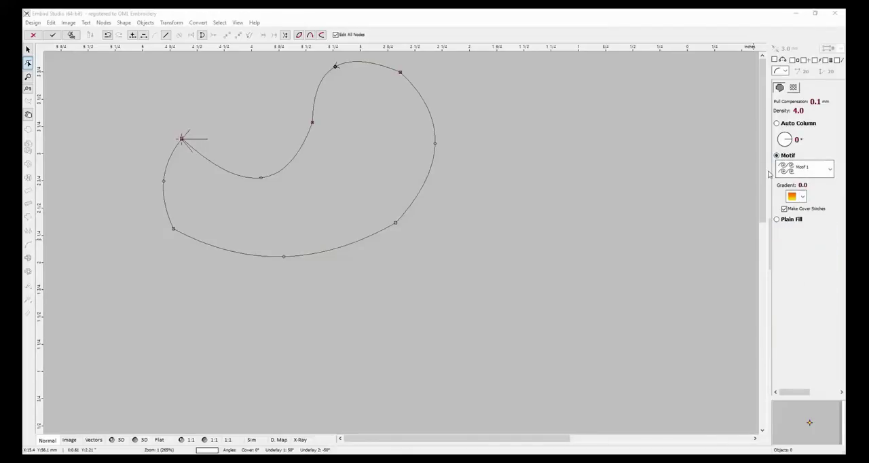
left_click(776, 221)
left_click(830, 233)
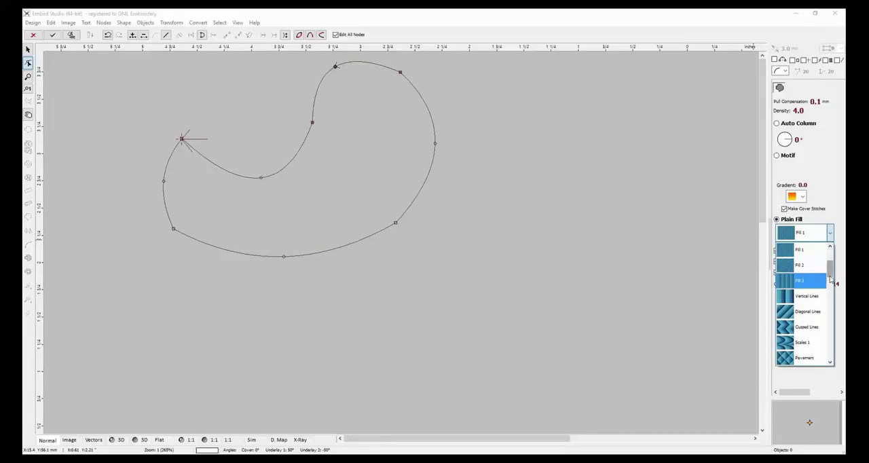
left_click(803, 282)
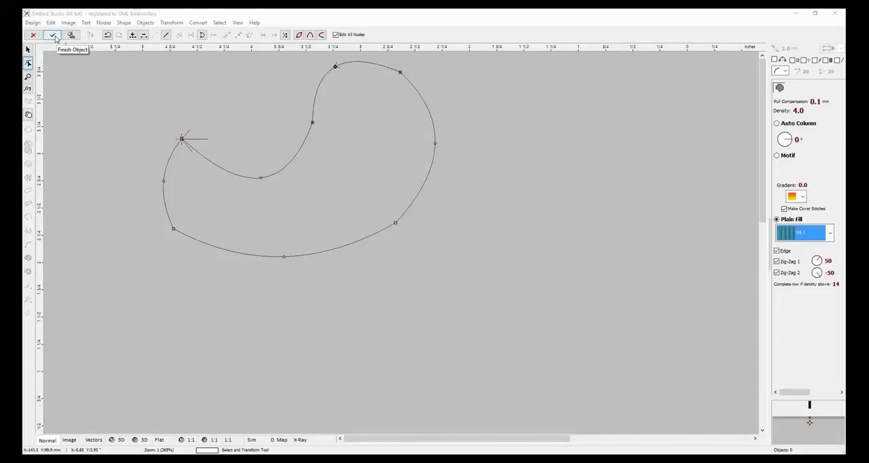
Arch the outline's bottom edge inward, and discard the unfinished fill outline.
left_click(132, 36)
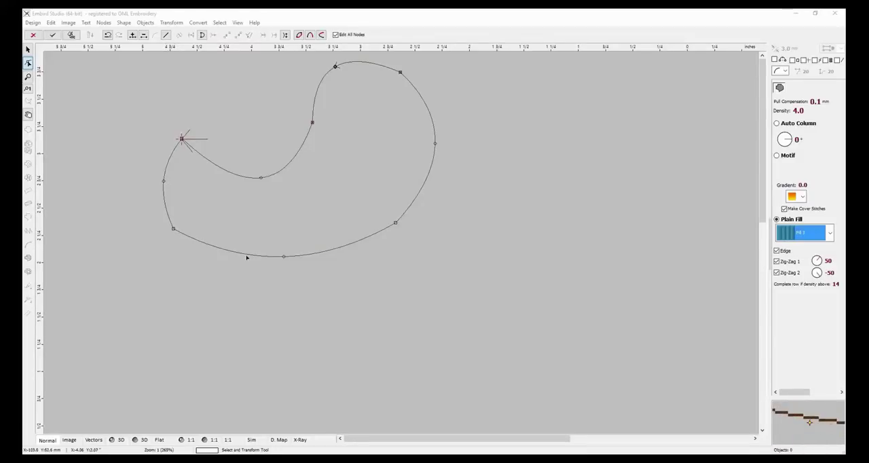
left_click(285, 258)
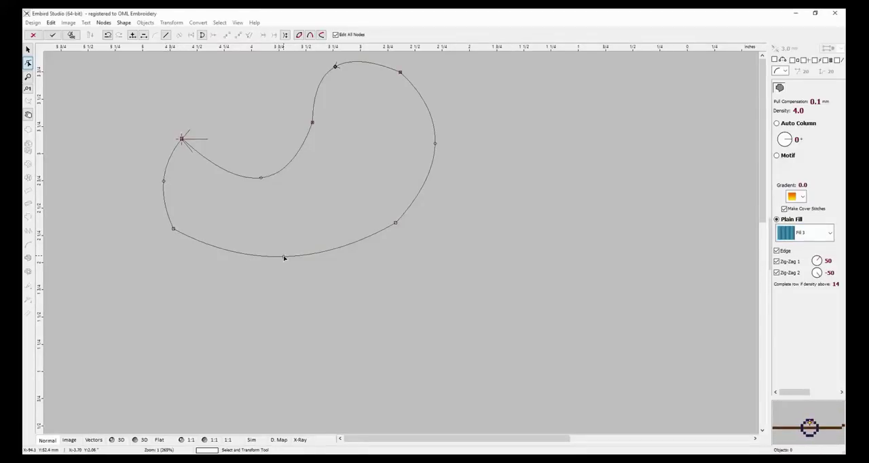
left_click_drag(285, 258, 276, 195)
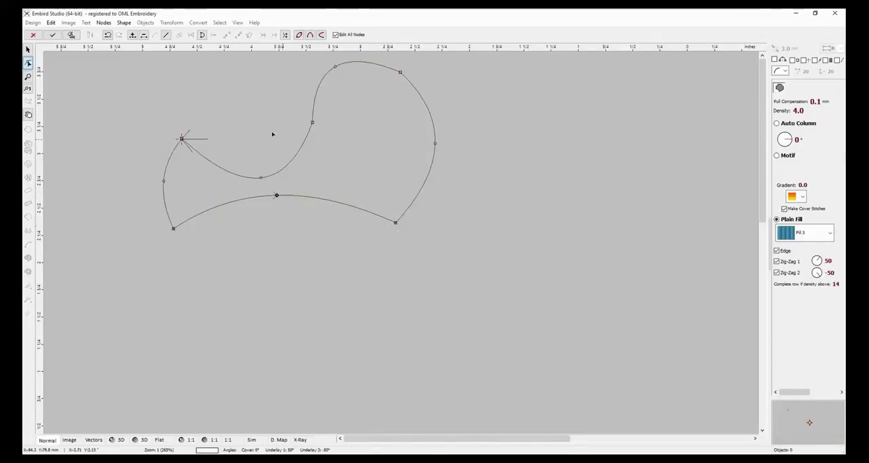
left_click(35, 36)
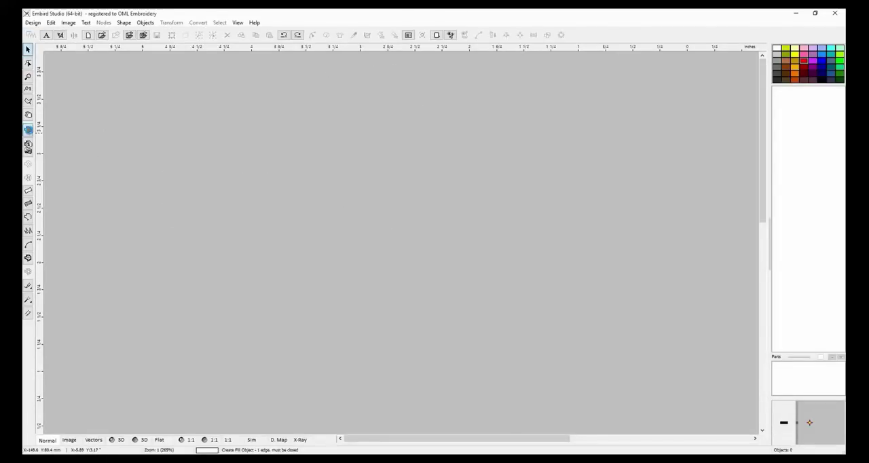
Draw a closed ten-node, bowl-shaped fill outline about 2.2 inches wide, placing short straight segments along its lower edge.
left_click(28, 129)
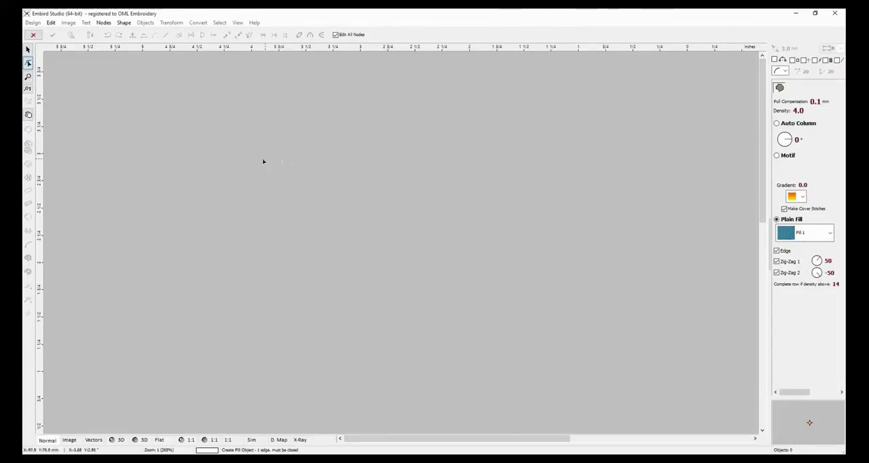
left_click(162, 184)
left_click(181, 204)
left_click(210, 217)
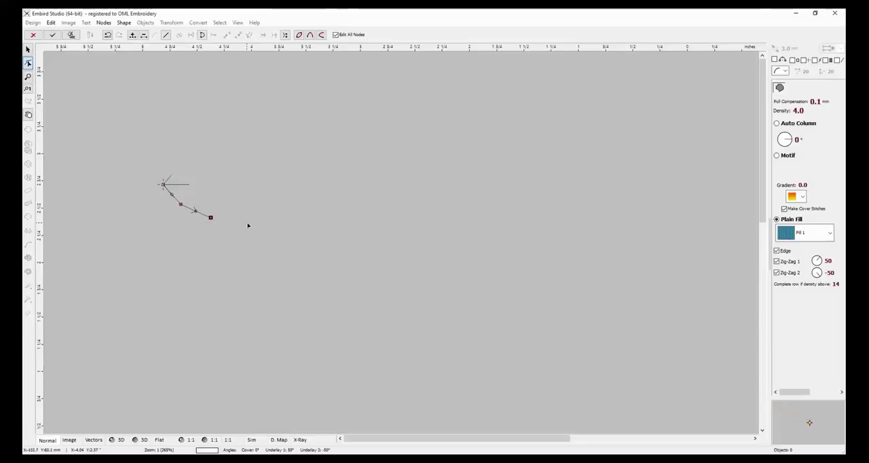
left_click(247, 222)
left_click(289, 226)
left_click(331, 220)
left_click(359, 210)
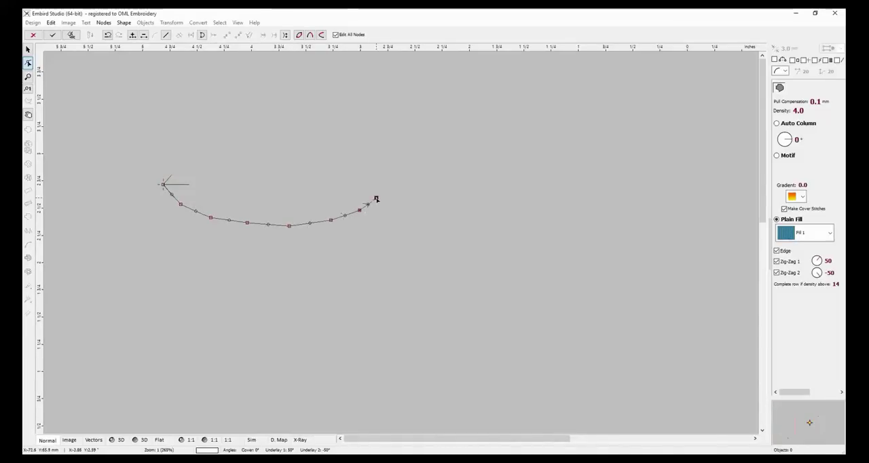
left_click(396, 183)
Delete the eight intermediate nodes along the lower edge, keeping only the two end nodes of the outline.
left_click(163, 184)
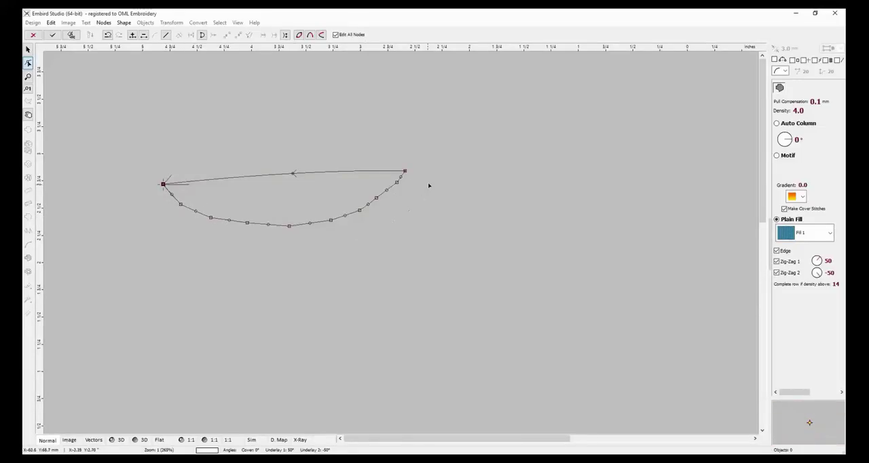
left_click(180, 205)
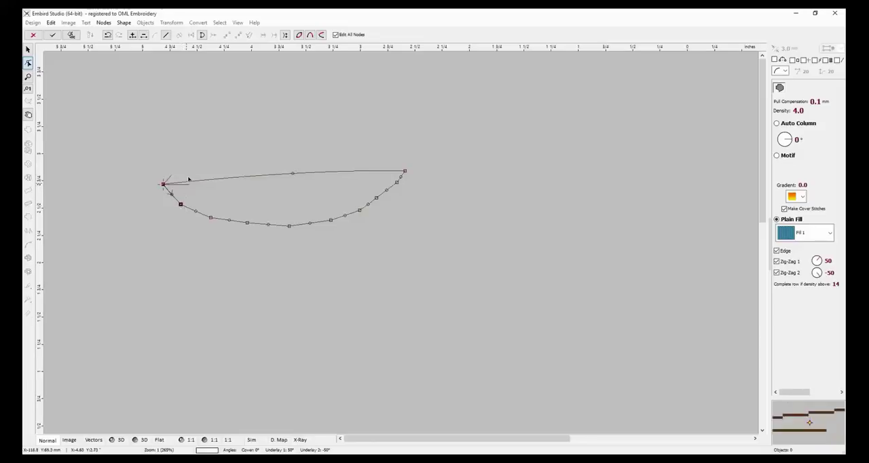
left_click(143, 36)
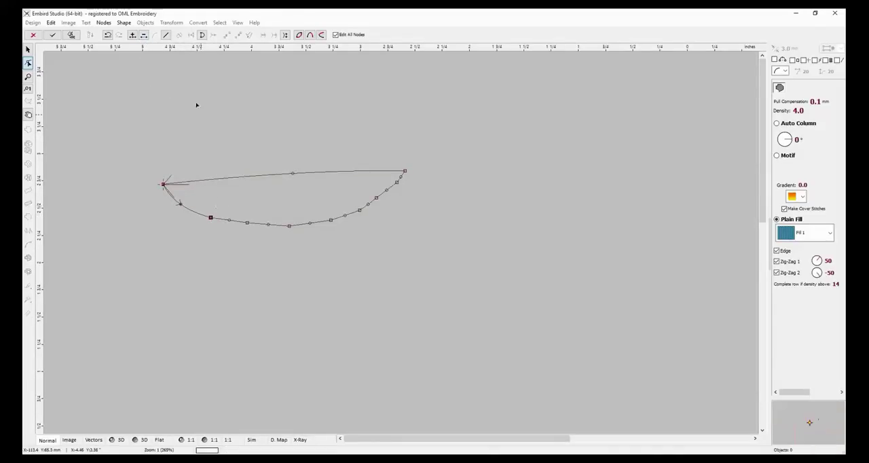
left_click(144, 36)
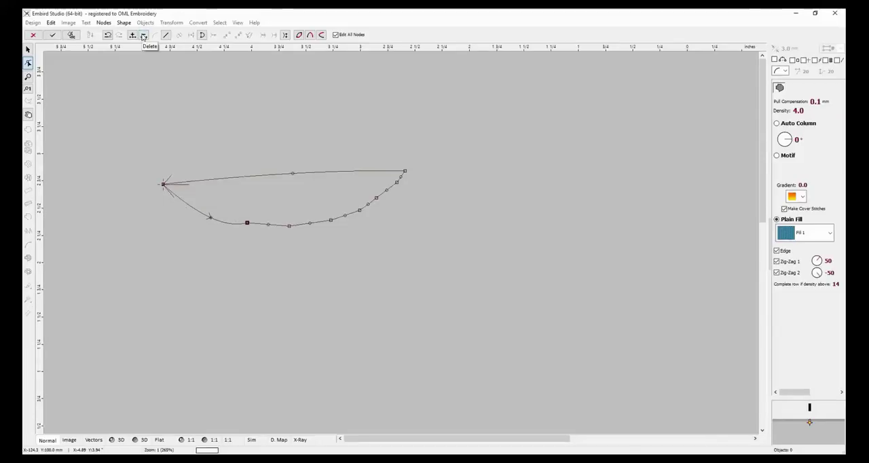
left_click(143, 36)
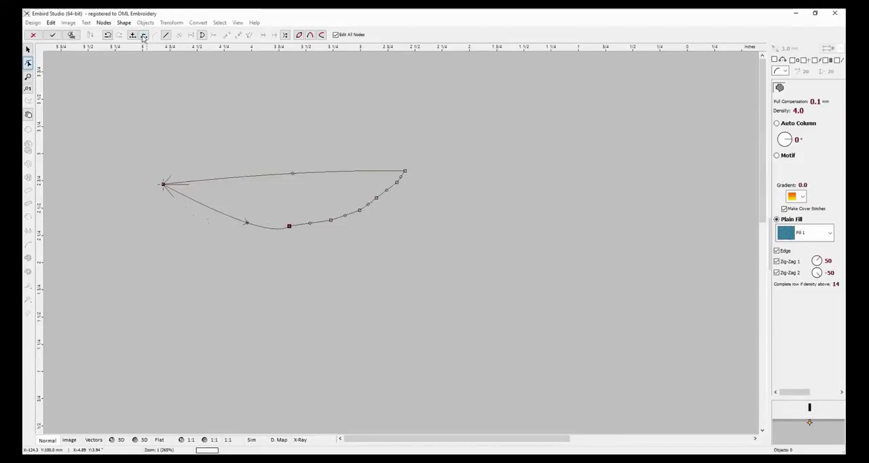
left_click(143, 36)
left_click(143, 36)
left_click(143, 36)
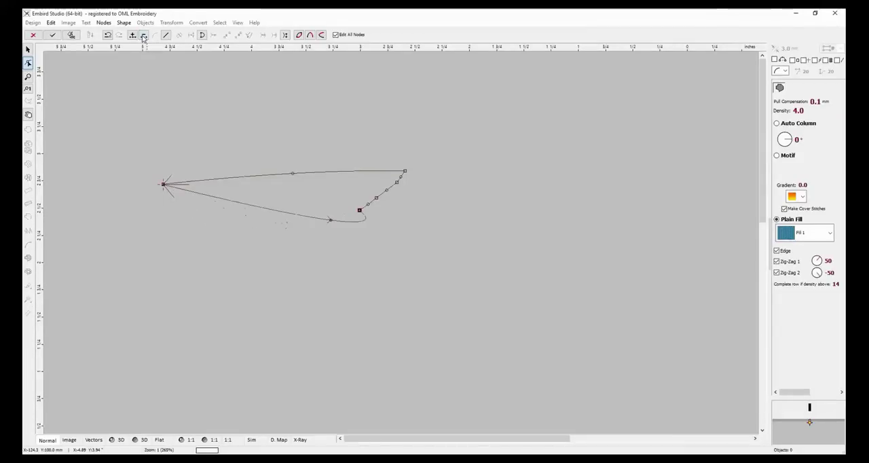
left_click(143, 36)
left_click(143, 36)
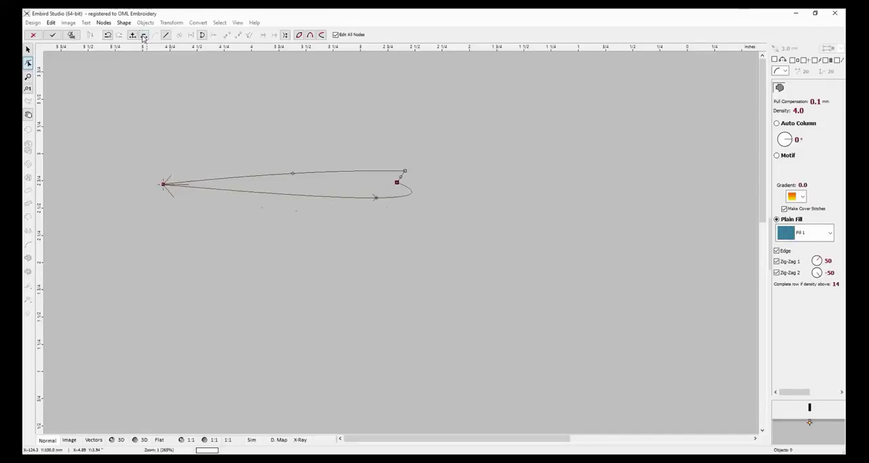
left_click(143, 36)
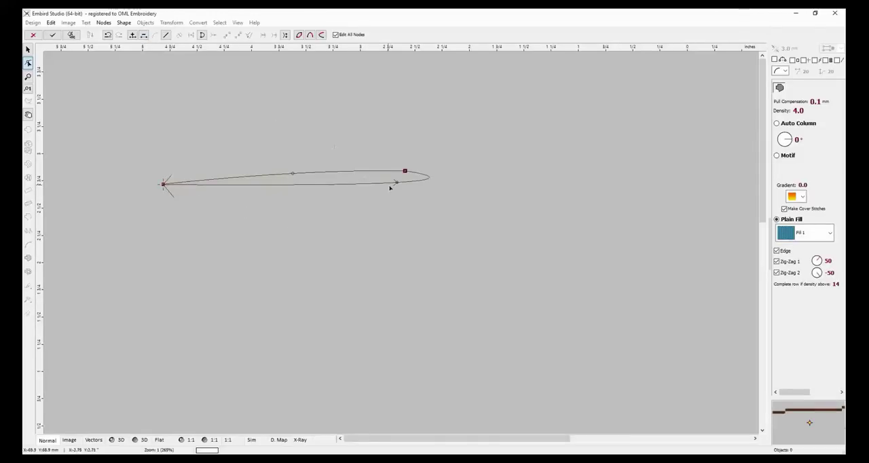
Pull the lower edge into an upward arch about 1 inch tall, and open the outline by detaching and deleting its closing node.
left_click_drag(397, 184, 280, 287)
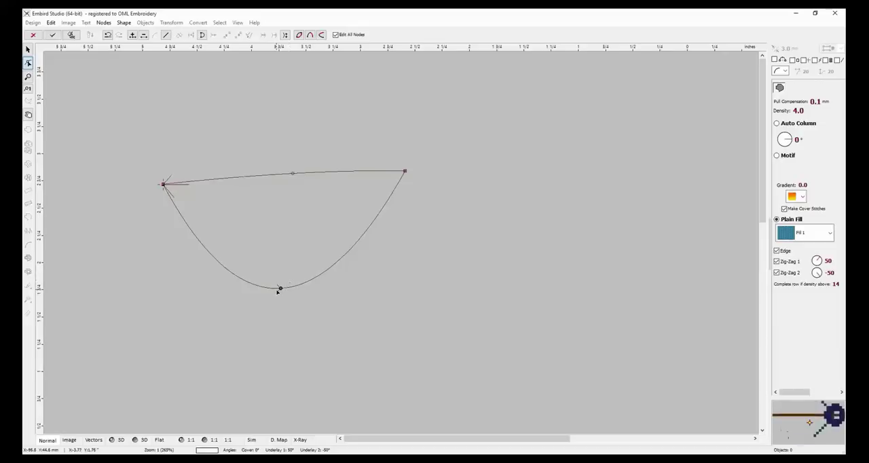
left_click_drag(281, 289, 285, 73)
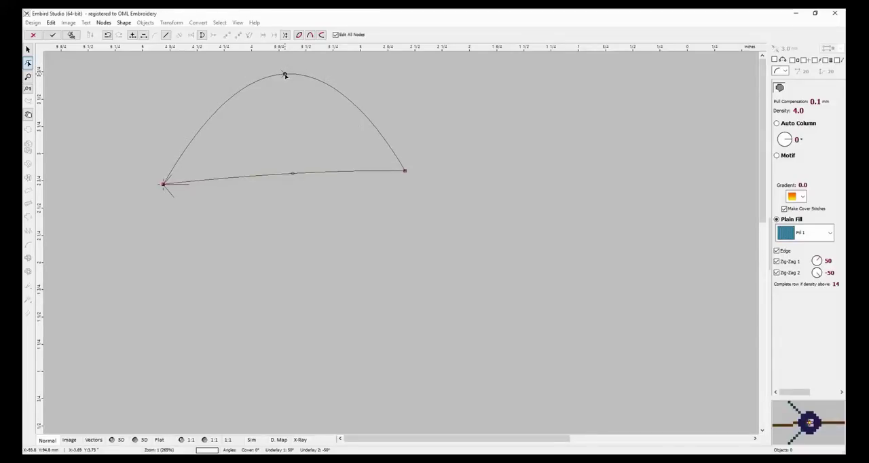
left_click_drag(165, 185, 256, 210)
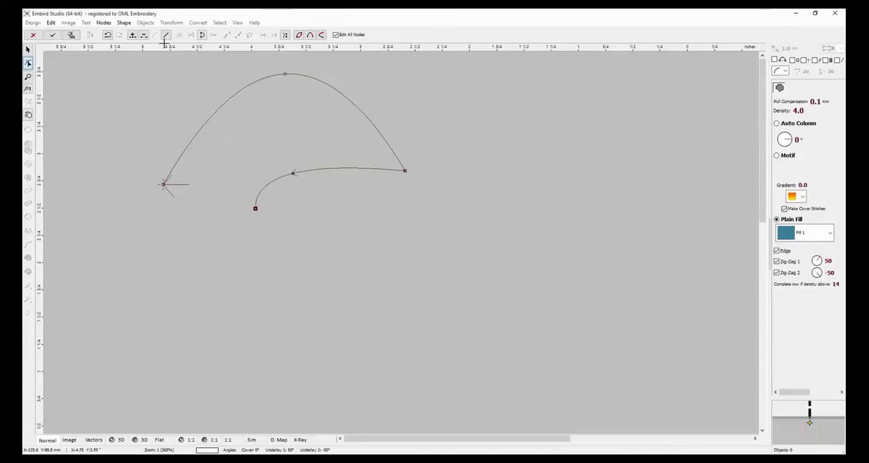
left_click(146, 35)
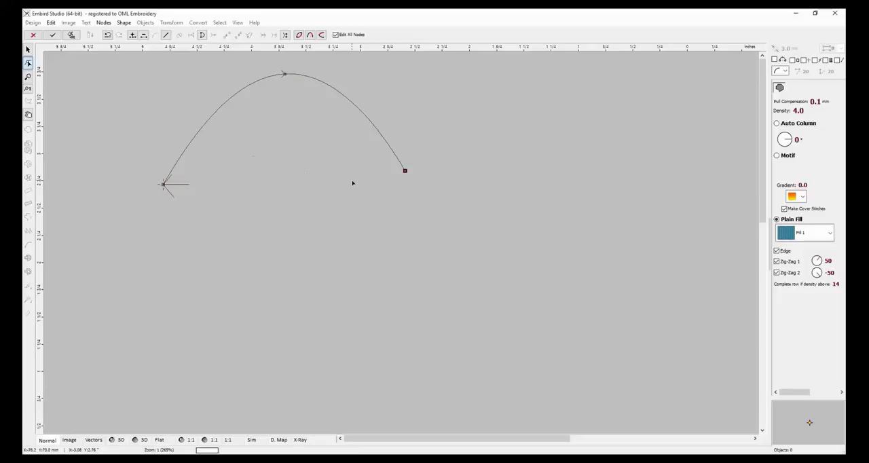
Widen the arch to about 2.6 inches, add one more node, and close the outline with its lower edge bowed downward.
left_click(202, 37)
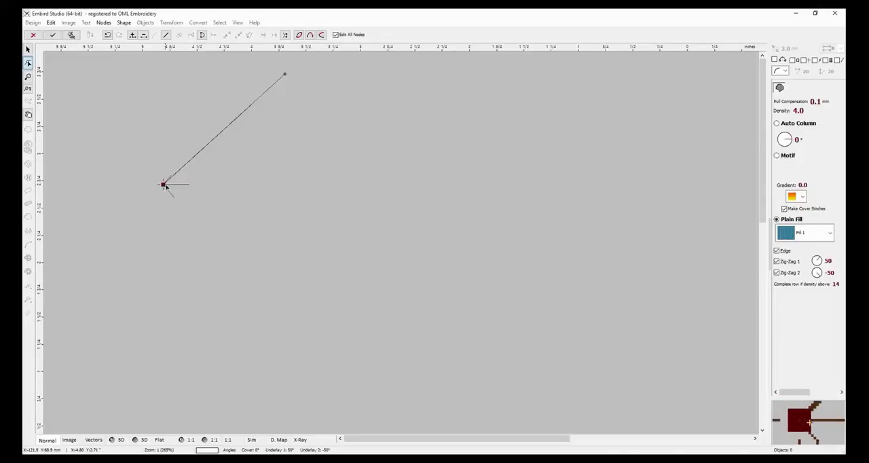
left_click(257, 204)
left_click_drag(257, 204, 403, 201)
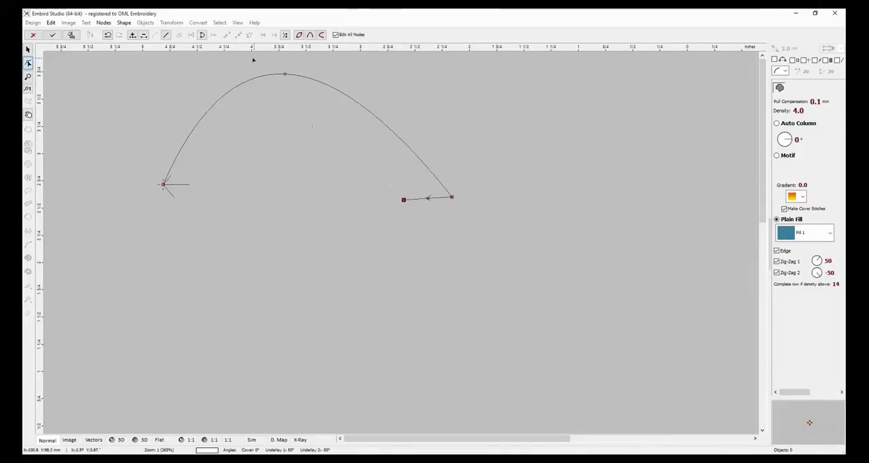
left_click(202, 35)
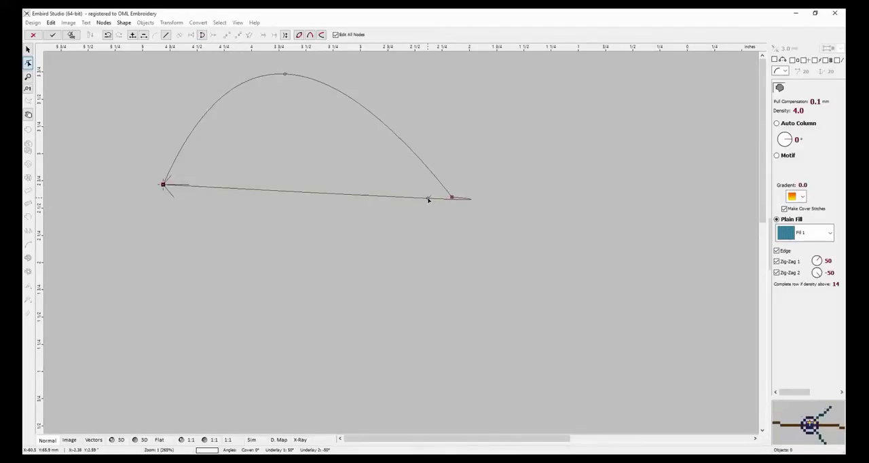
left_click_drag(265, 190, 265, 218)
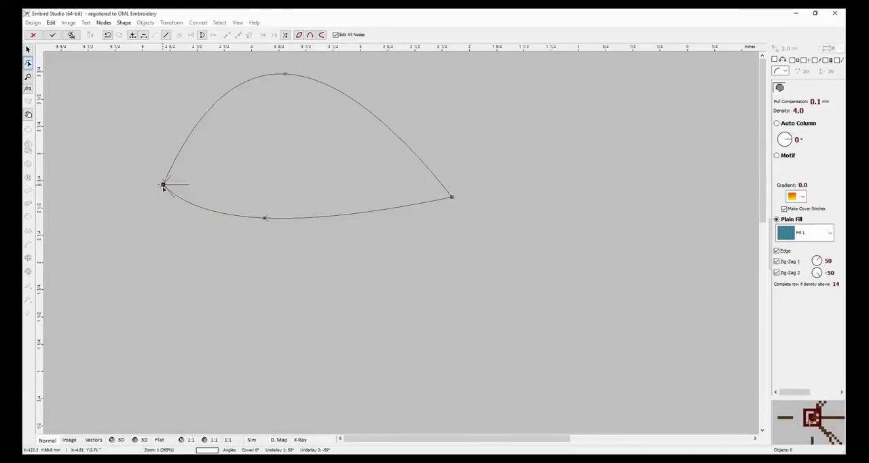
Reopen the outline by detaching and deleting its closing node, and shift the arch's peak to the middle.
left_click_drag(163, 184, 203, 228)
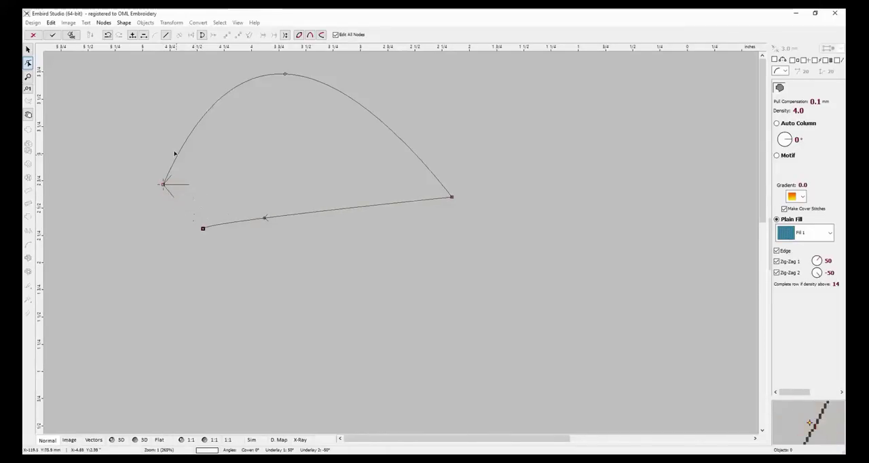
left_click(144, 35)
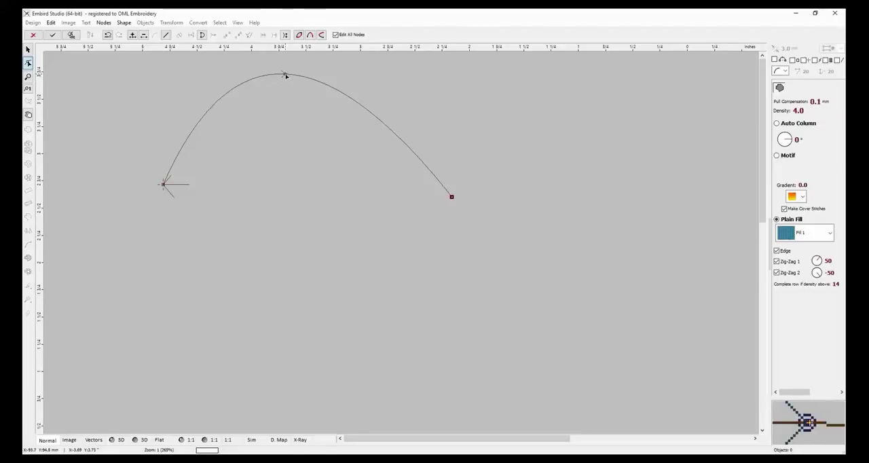
left_click_drag(285, 75, 314, 77)
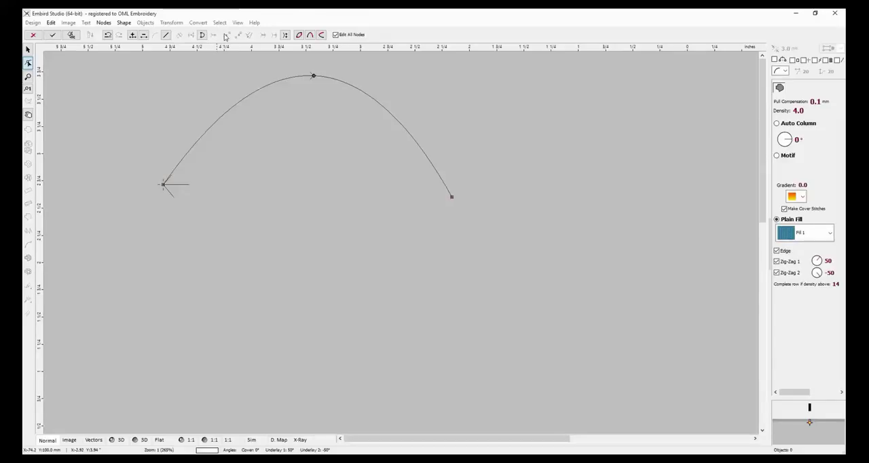
Reverse the outline's direction, and try duplicating the arch mirrored across the line between its end nodes and mirrored horizontally, undoing each copy.
left_click(286, 36)
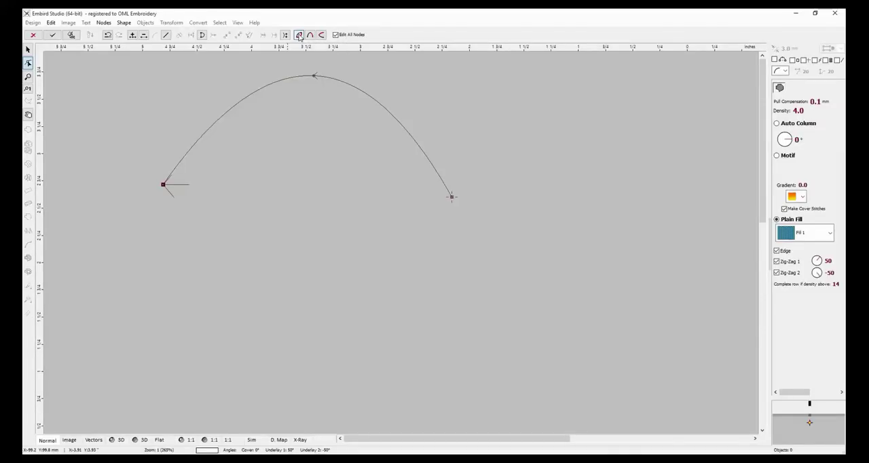
left_click(299, 36)
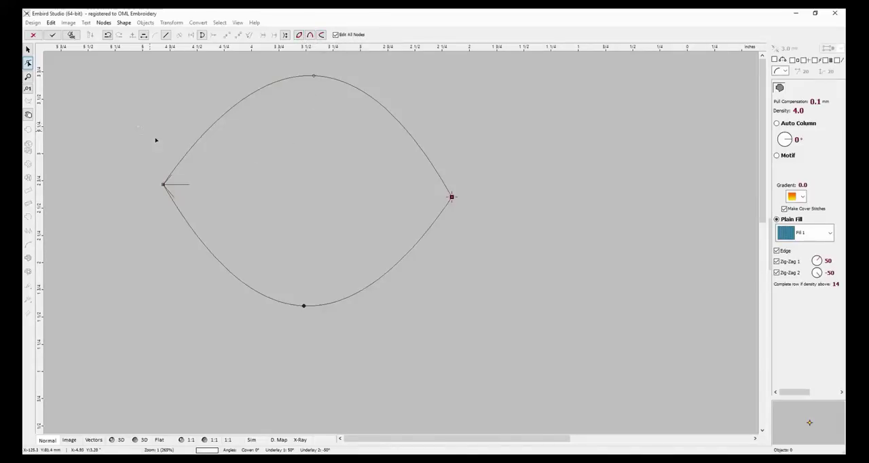
left_click(109, 35)
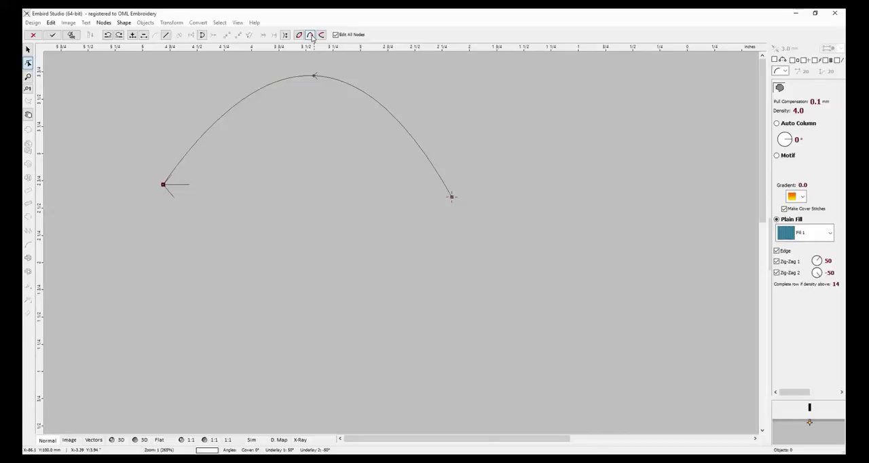
left_click(312, 37)
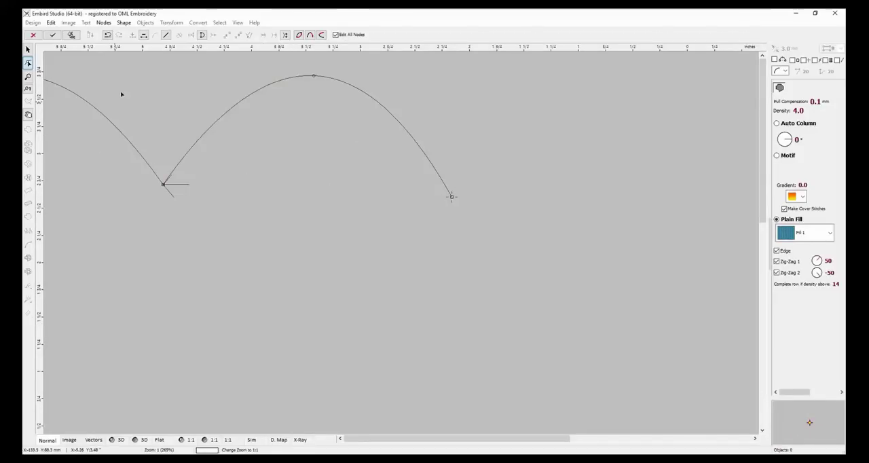
left_click(107, 35)
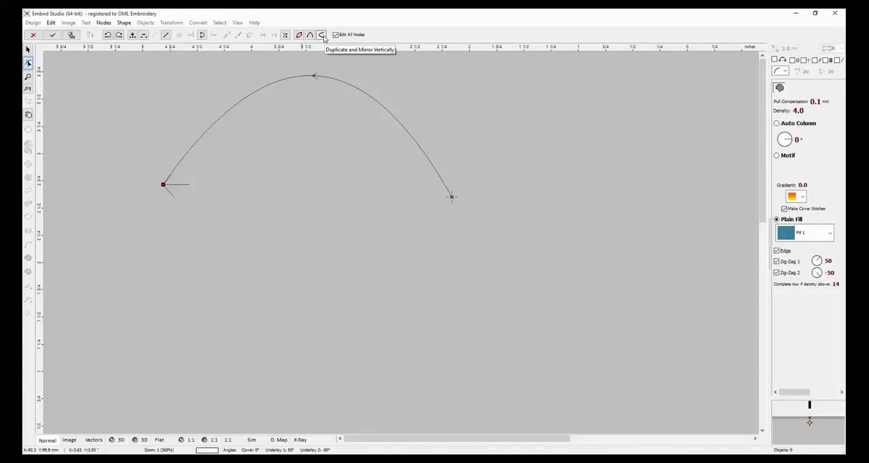
Duplicate and mirror the arch vertically, and move the mirrored copy down so its free end sits below the original arch.
left_click(323, 36)
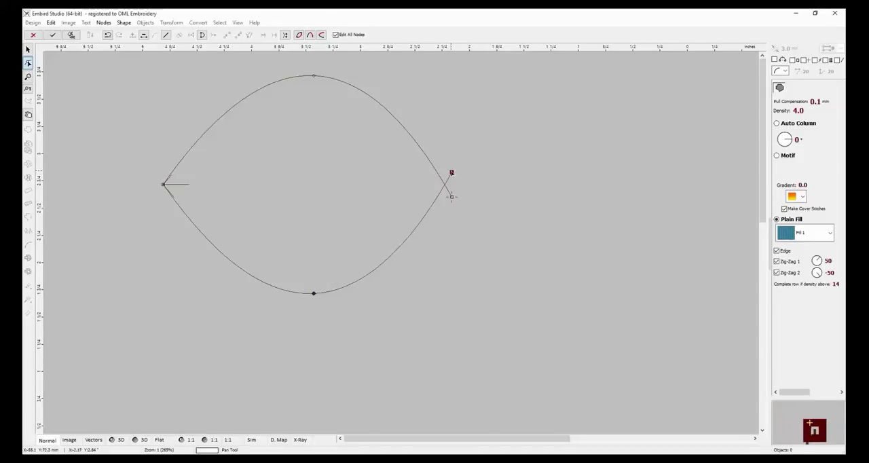
left_click_drag(451, 173, 479, 148)
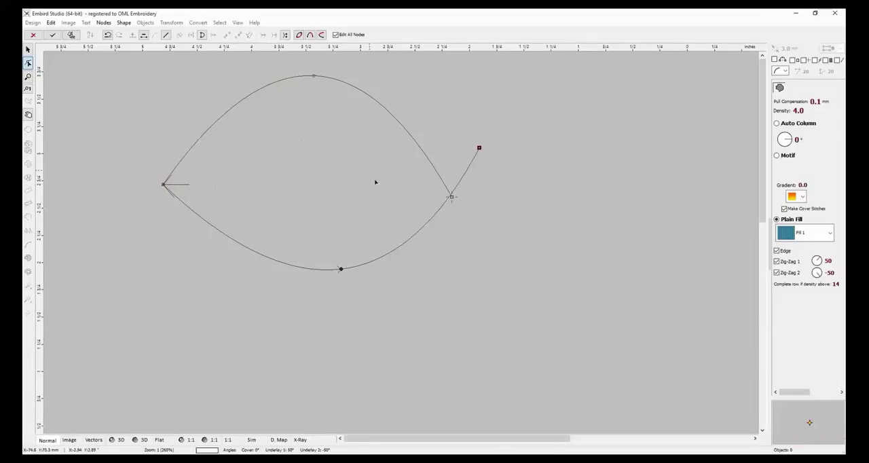
left_click_drag(478, 147, 340, 241)
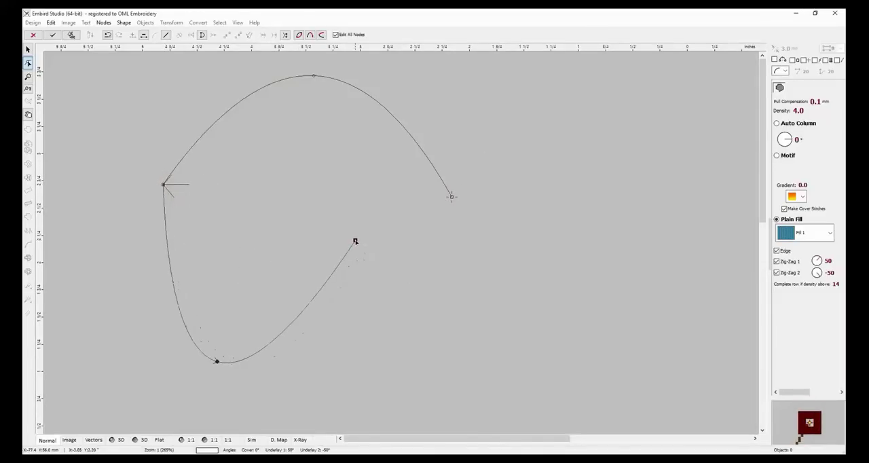
Delete the mirrored copy and the arch's end node, and discard the remaining outline.
left_click(143, 36)
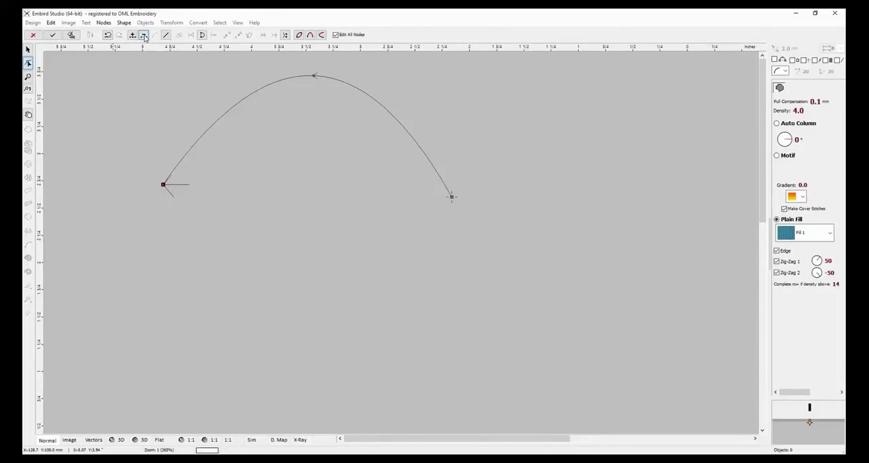
left_click(143, 37)
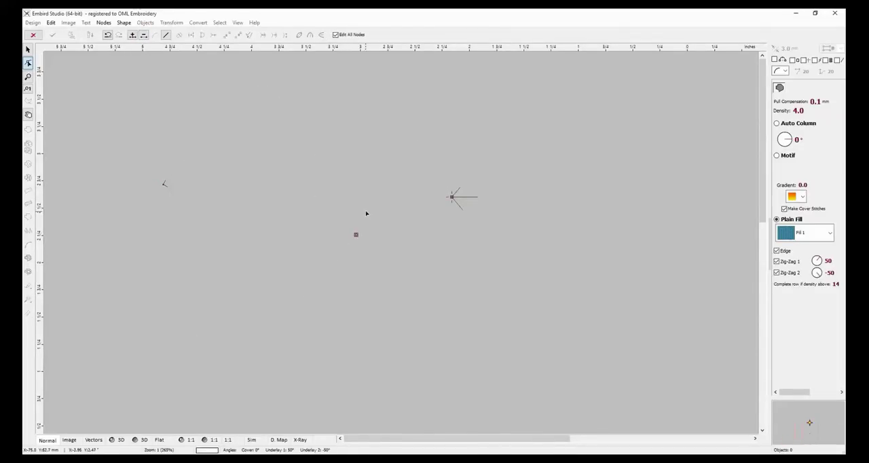
left_click(34, 35)
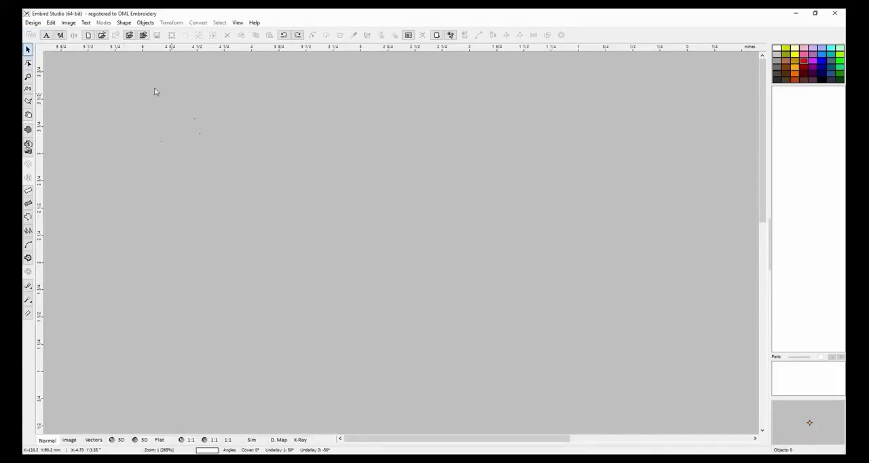
Start a new fill outline and draw an open ten-node zigzag about 2.3 inches wide, with four peaks and a short horizontal tail.
left_click(28, 130)
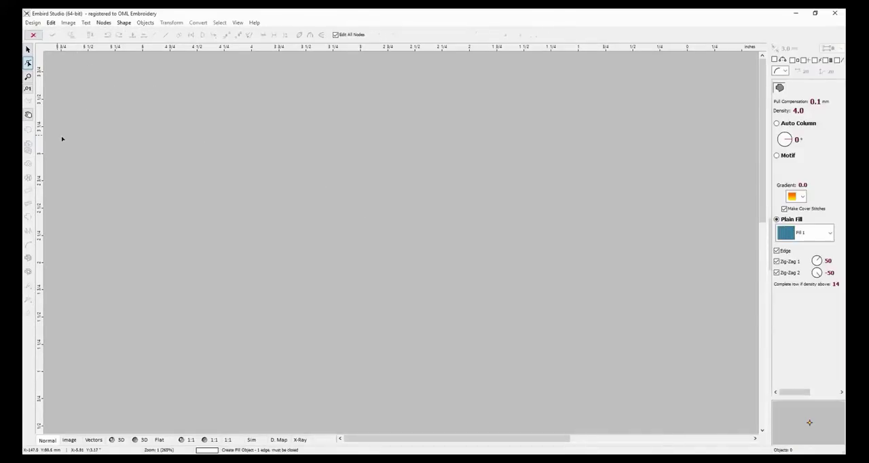
left_click(201, 161)
left_click(221, 116)
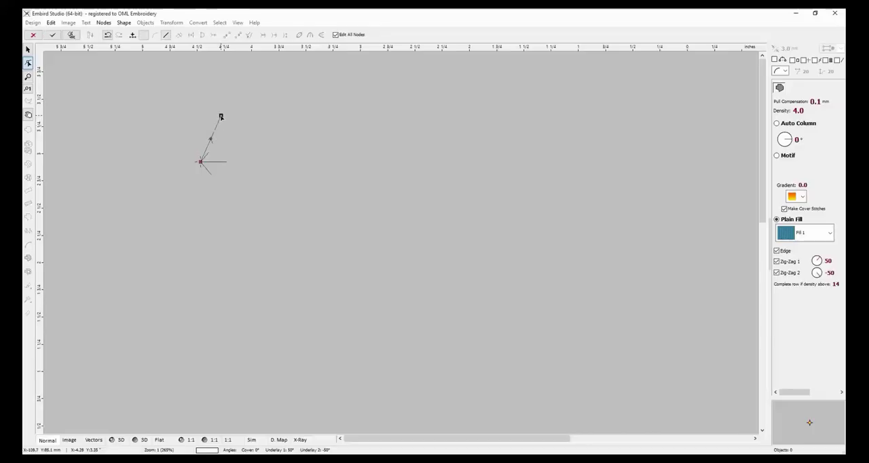
left_click(243, 155)
left_click(280, 118)
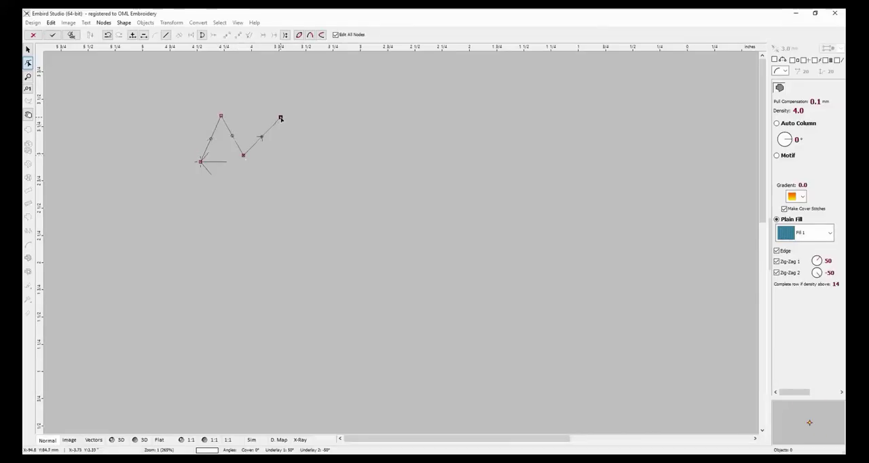
left_click(301, 155)
left_click(362, 156)
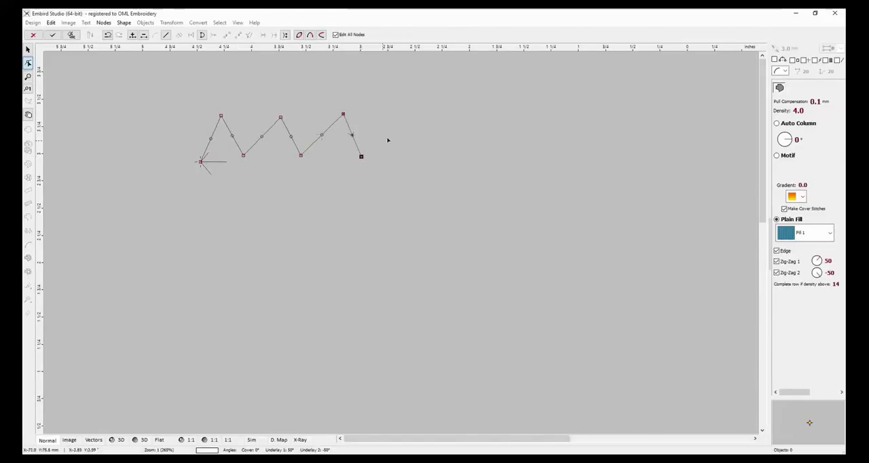
left_click(405, 116)
left_click(418, 162)
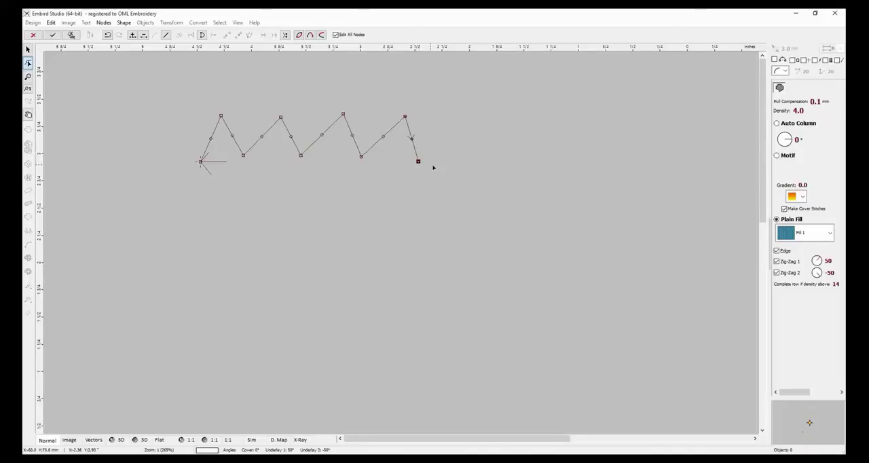
left_click(450, 161)
Try duplicating the zigzag mirrored across the line between its end nodes and mirrored horizontally, undoing each copy.
left_click(299, 35)
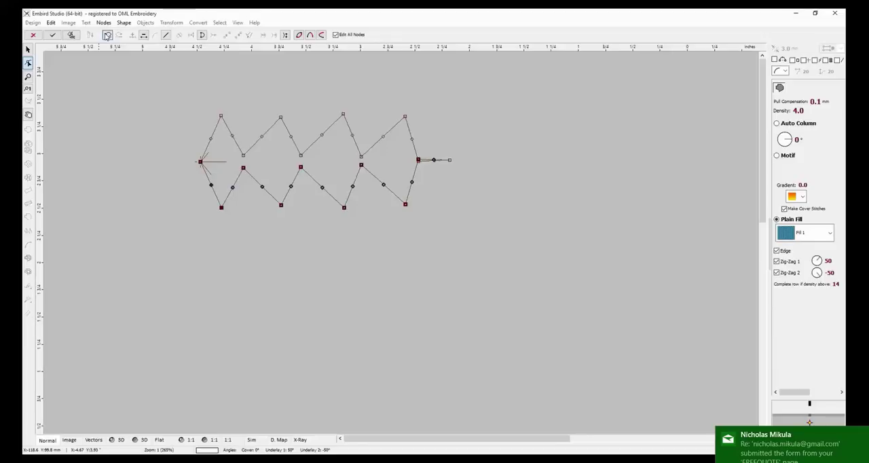
key("Delete")
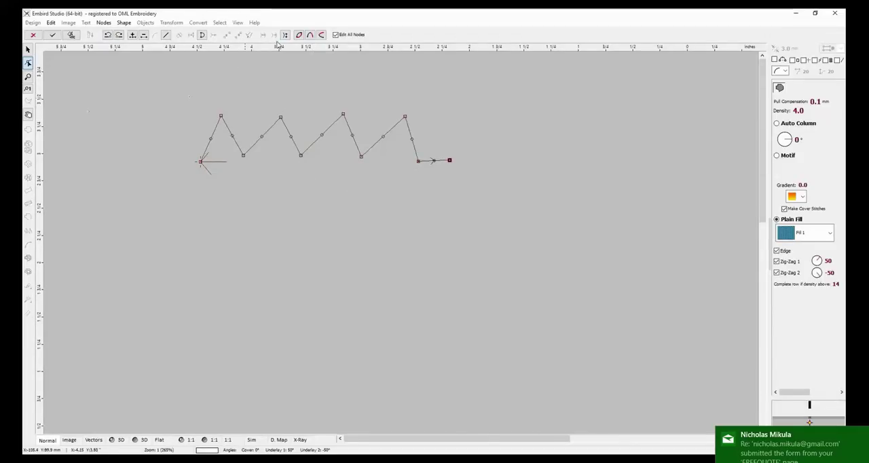
left_click(312, 36)
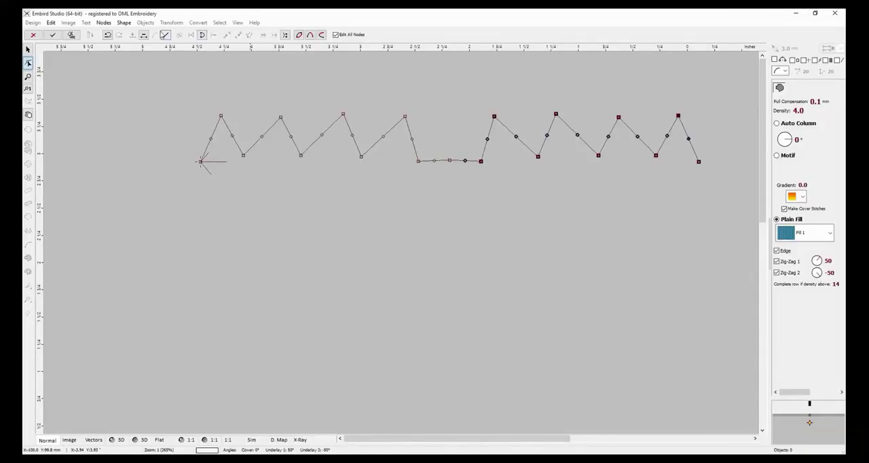
left_click(108, 35)
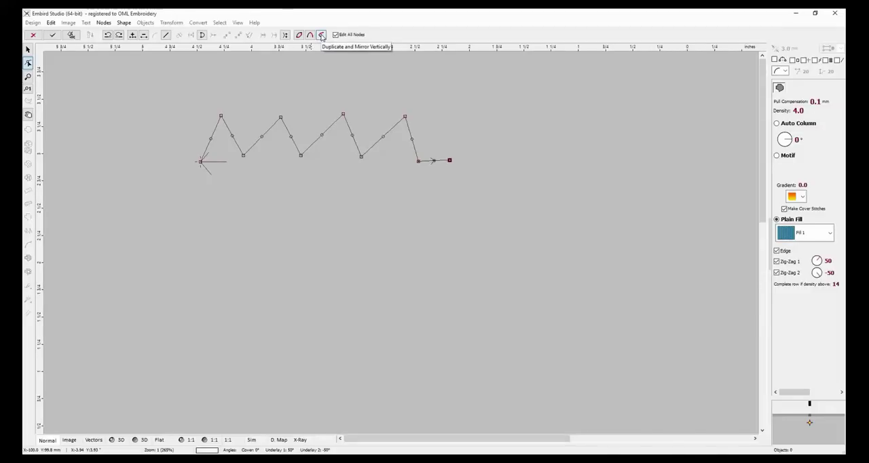
Duplicate and mirror the zigzag vertically, and close the outline so the copy's end node meets the first node exactly.
left_click(322, 36)
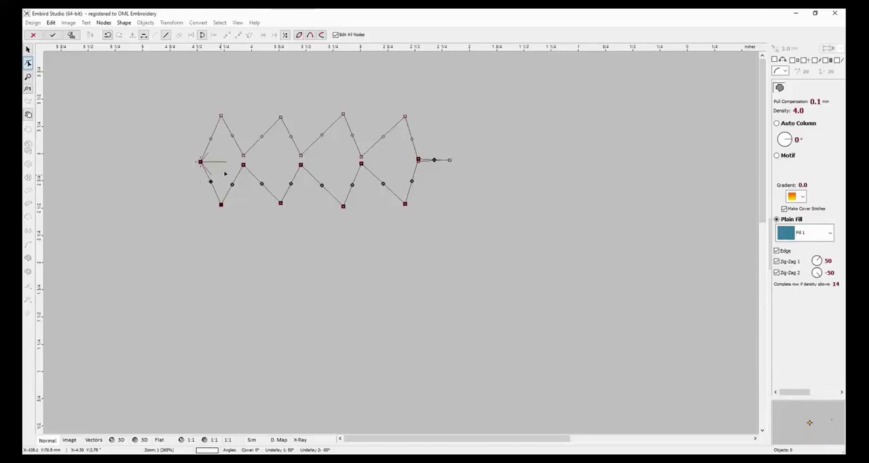
left_click(107, 34)
scroll(193, 163, "up", 2)
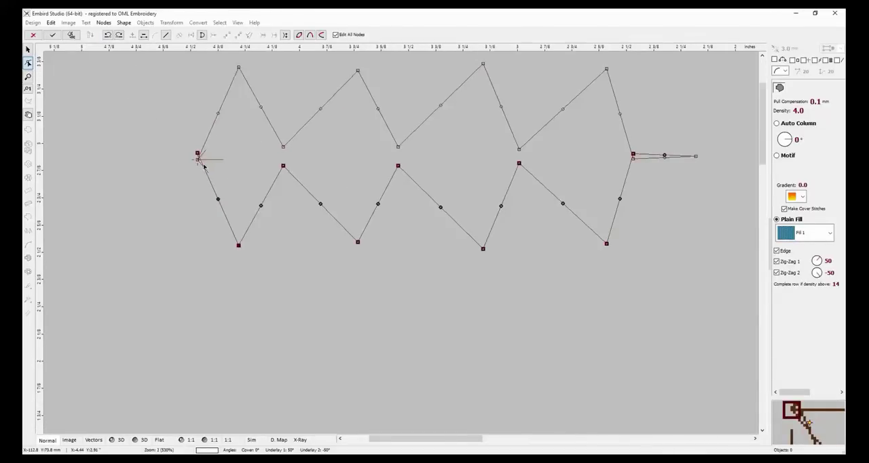
scroll(203, 167, "up", 5)
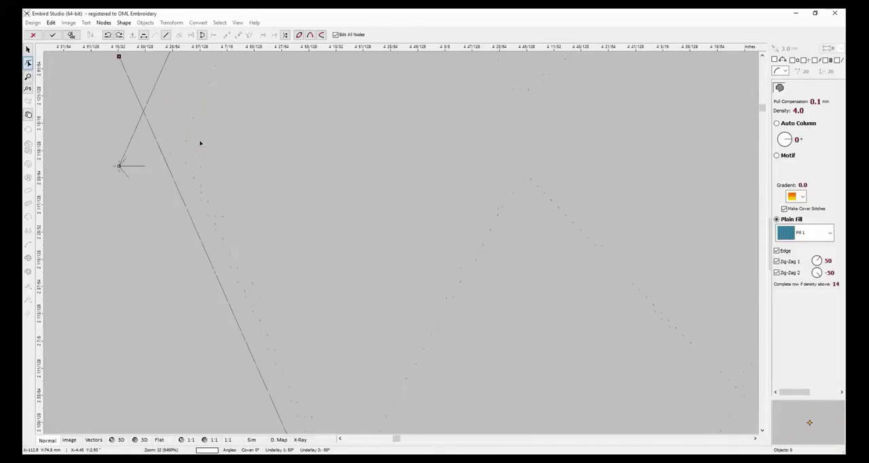
left_click(762, 56)
left_click_drag(762, 57, 763, 57)
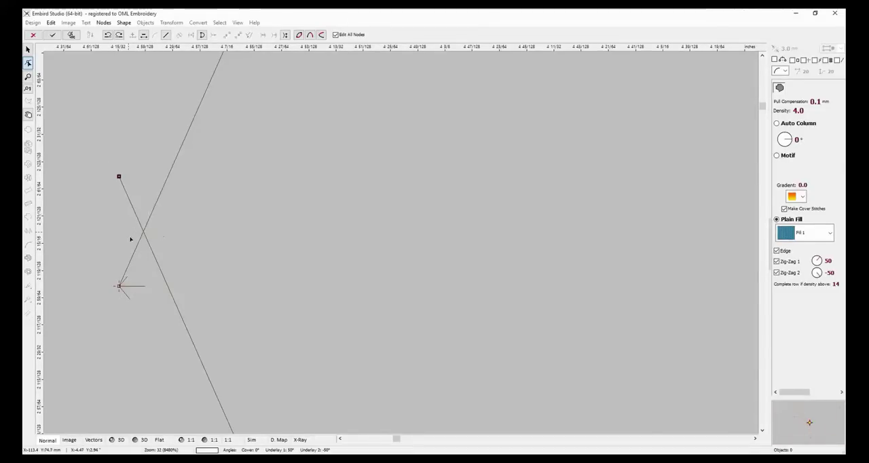
left_click(202, 36)
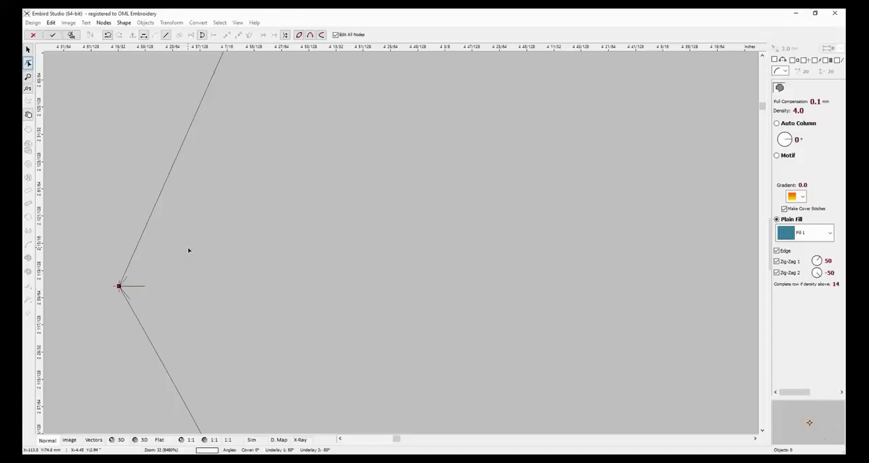
scroll(217, 252, "down", 10)
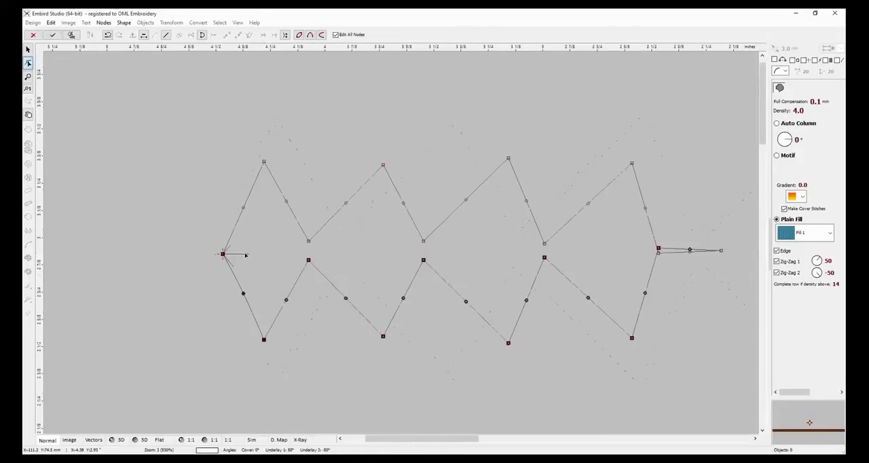
scroll(247, 255, "down", 2)
scroll(239, 194, "up", 2)
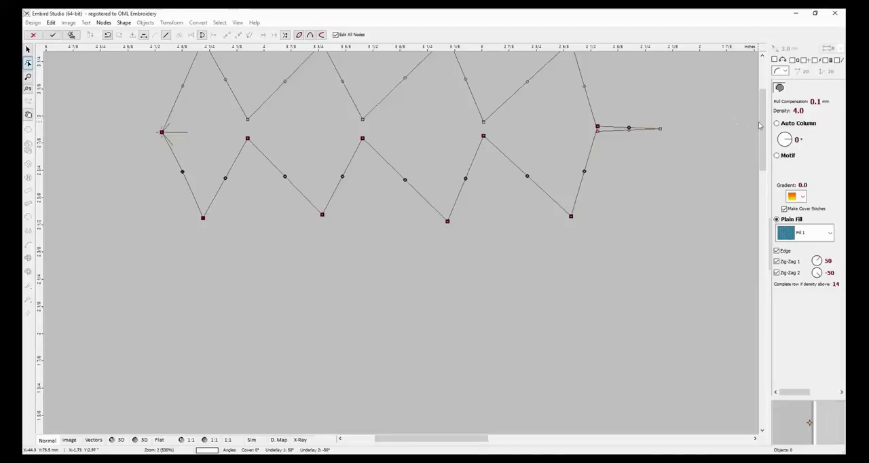
Set the plain fill pattern of the mirrored zigzag outline to Cusped Lines 2, keeping the Edge underlay enabled.
mouse_move(761, 125)
left_mouse_down()
mouse_move(763, 94)
mouse_move(763, 108)
left_mouse_up()
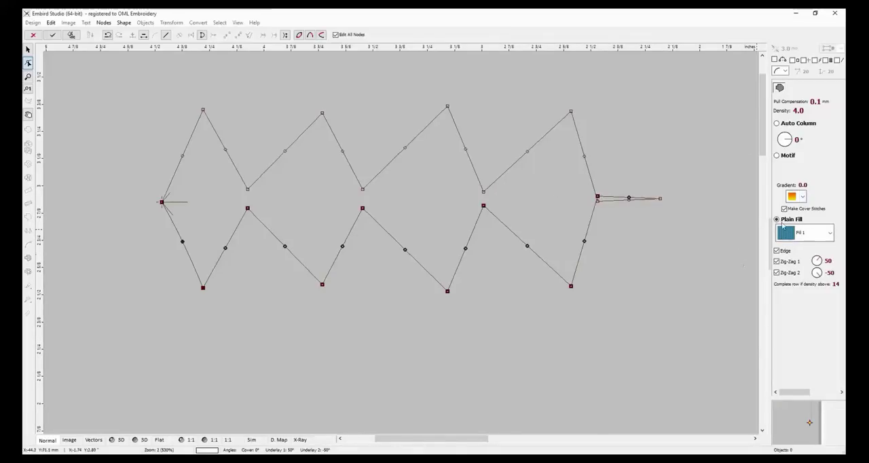
left_click(828, 235)
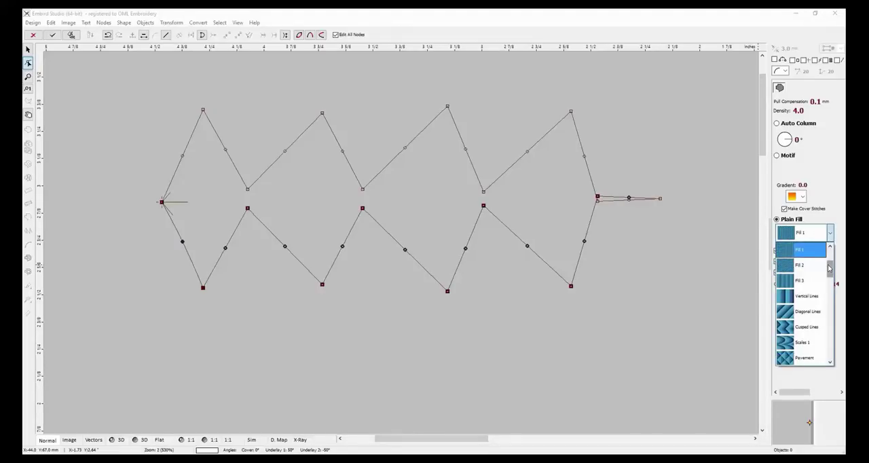
left_click_drag(828, 268, 829, 287)
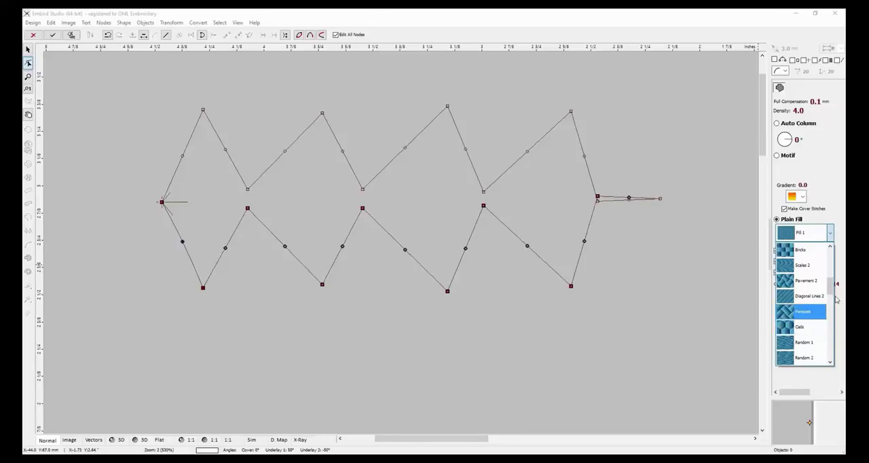
left_click_drag(830, 286, 830, 304)
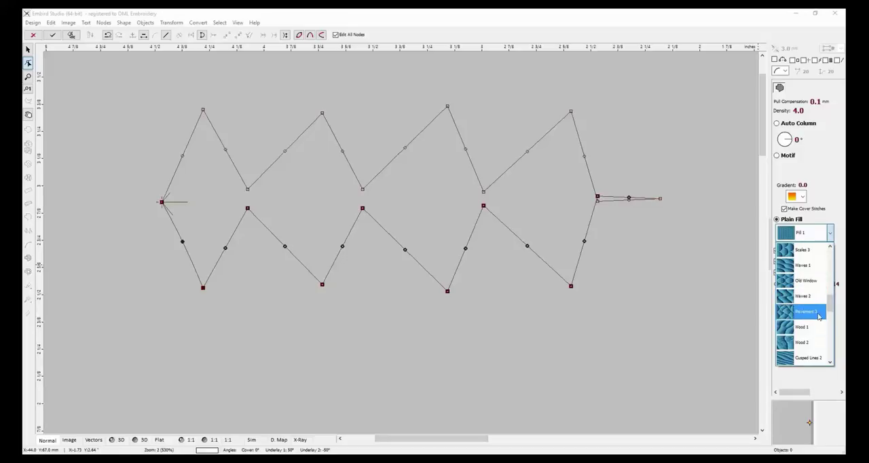
left_click(804, 358)
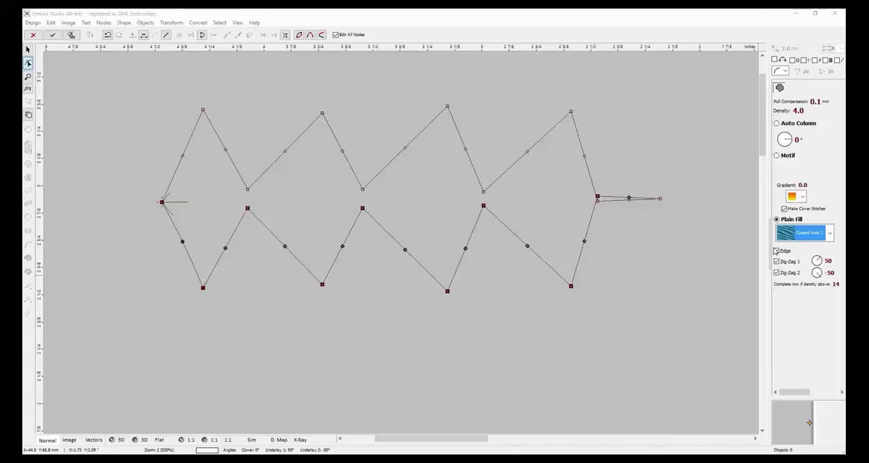
left_click(776, 251)
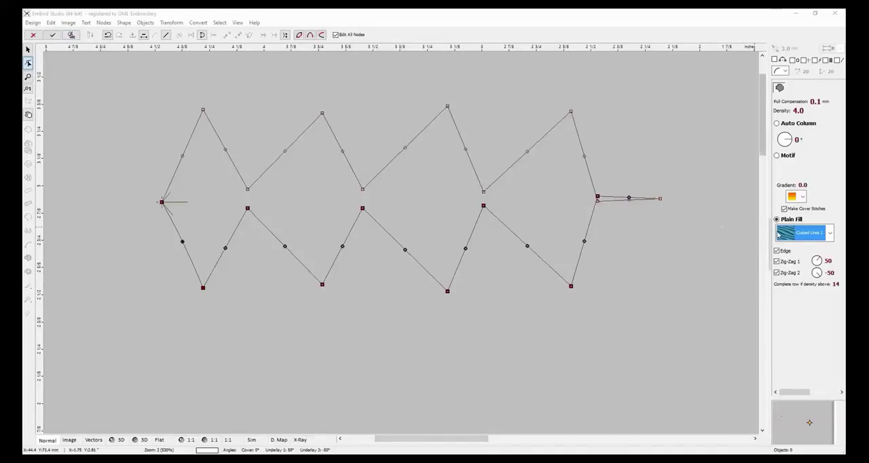
Generate the stitches for the closed zigzag outline and display the result in 3D.
left_click(71, 36)
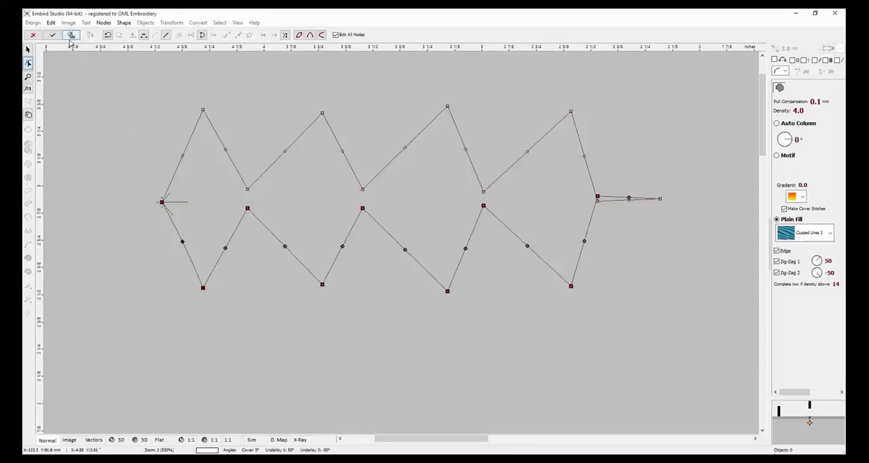
left_click(70, 34)
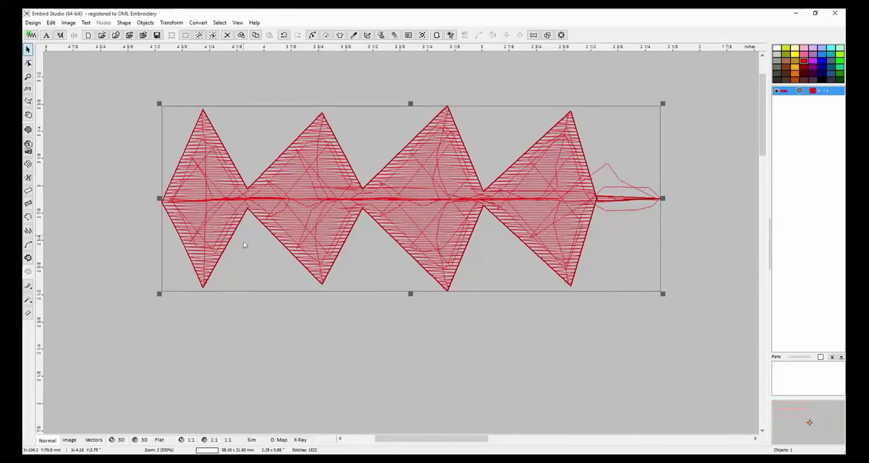
left_click(113, 440)
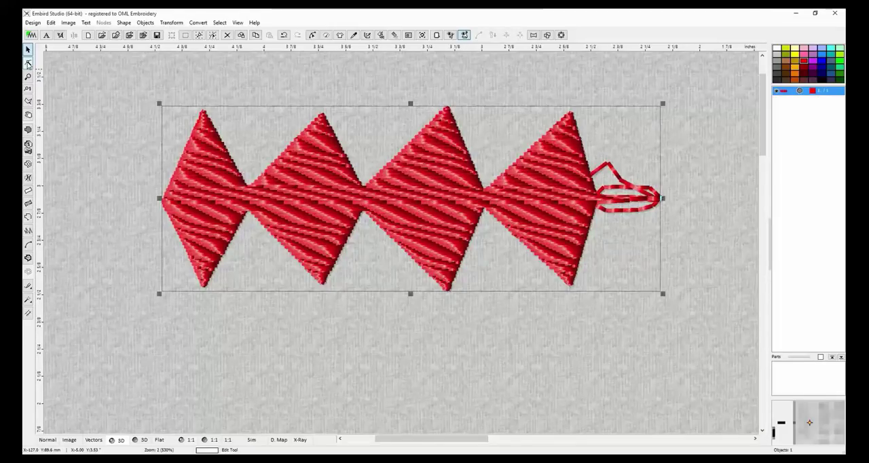
Edit the outline to spread the tail's base nodes and curve its edges outward into a rounded tip, and regenerate the stitches.
left_click(29, 62)
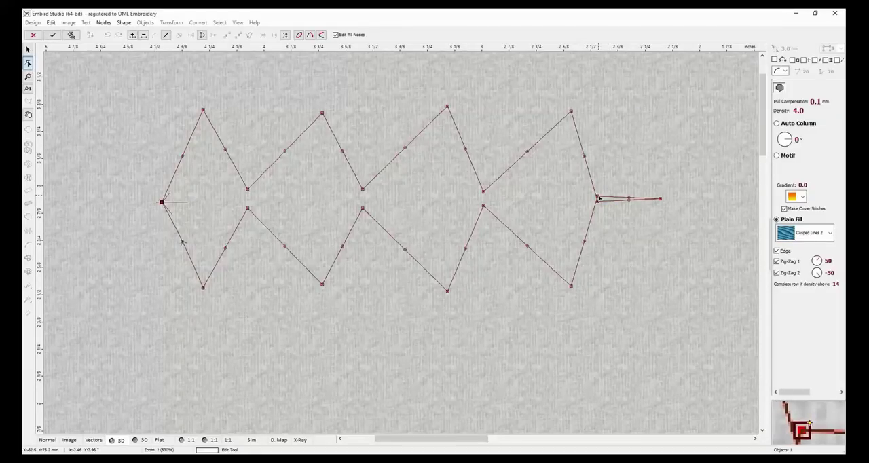
left_click_drag(597, 198, 639, 180)
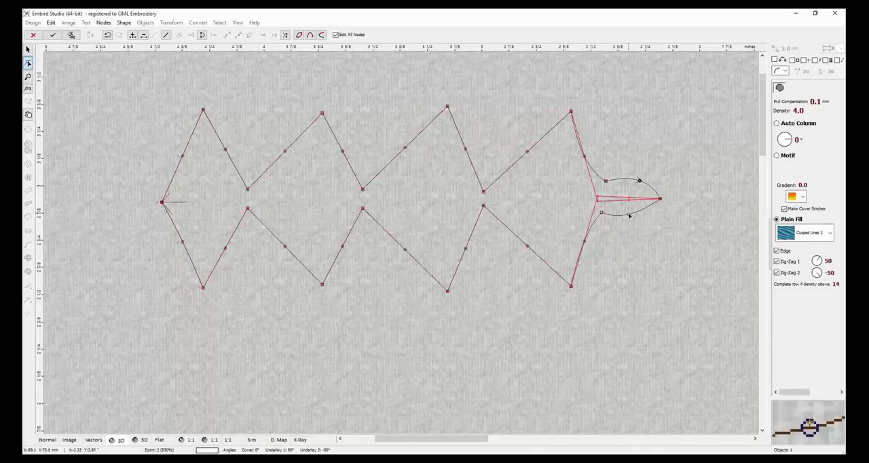
left_click_drag(628, 215, 630, 217)
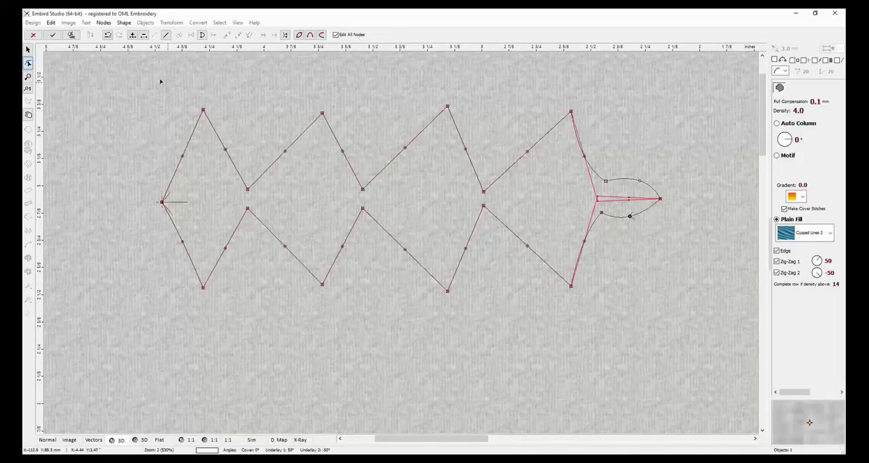
left_click(72, 34)
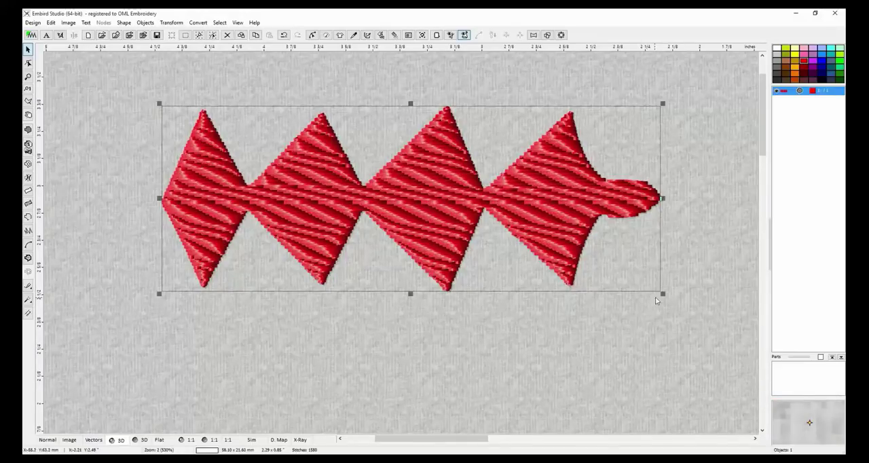
Enlarge the fill object to about 2.97 by 1.10 inches, move it to the middle of the work area, and regenerate its stitches.
left_click_drag(663, 296, 705, 348)
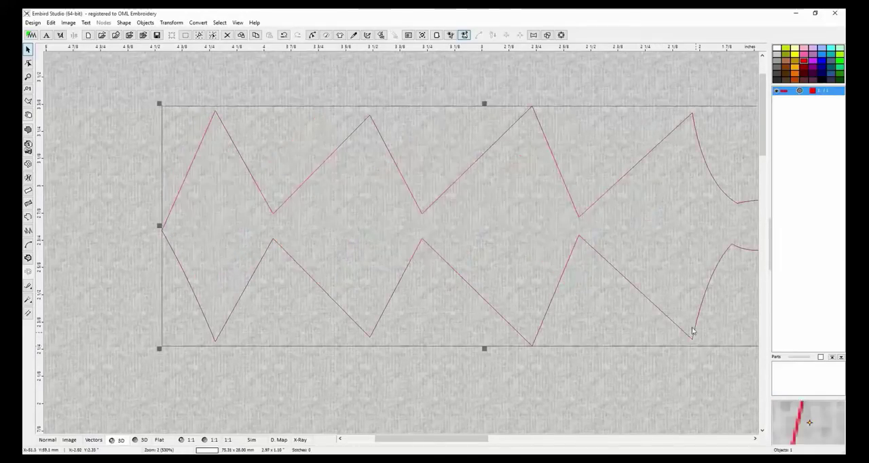
left_click_drag(623, 248, 535, 220)
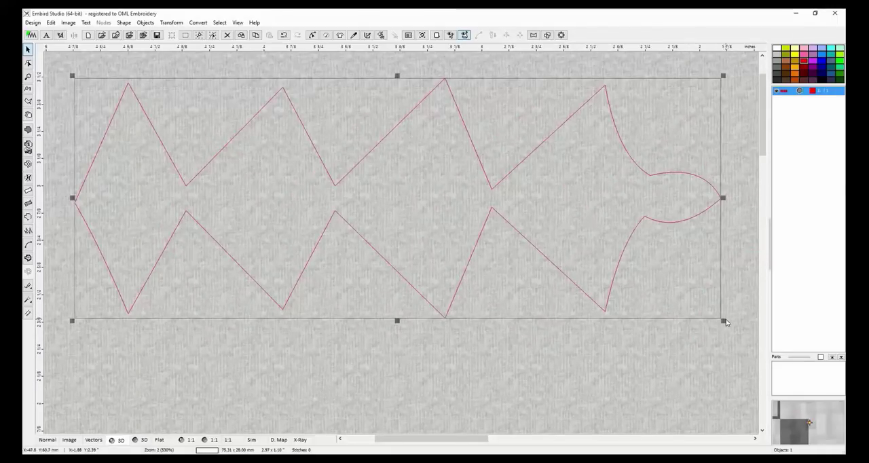
left_click(381, 37)
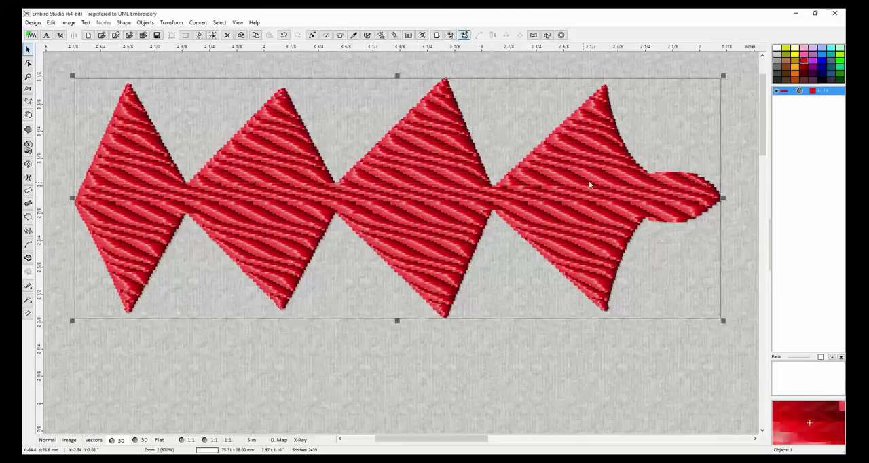
Open the fill object's parameters and apply the Fill 4 plain fill pattern.
right_click(672, 193)
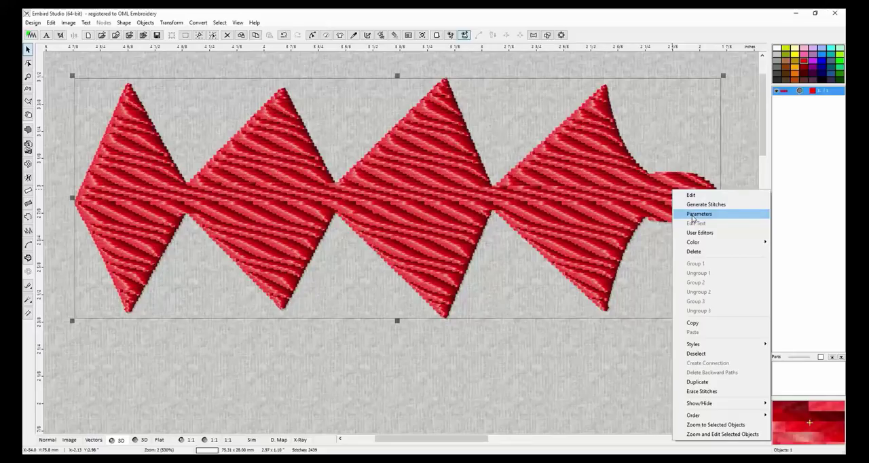
left_click(693, 216)
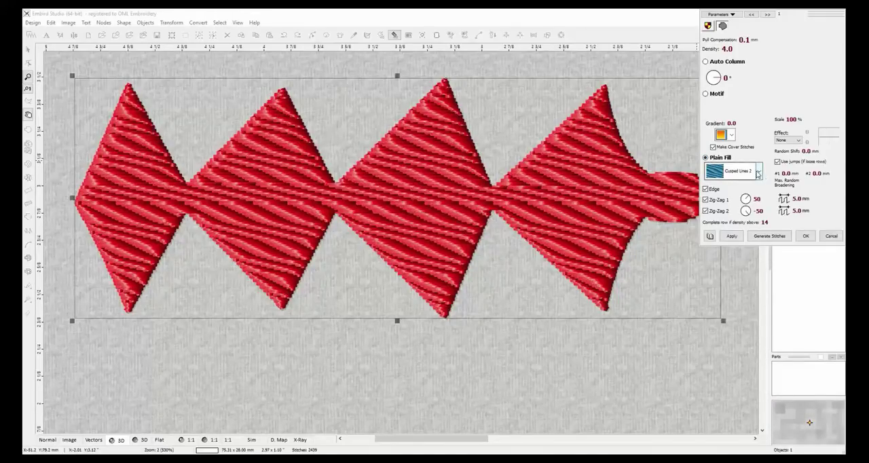
left_click(758, 174)
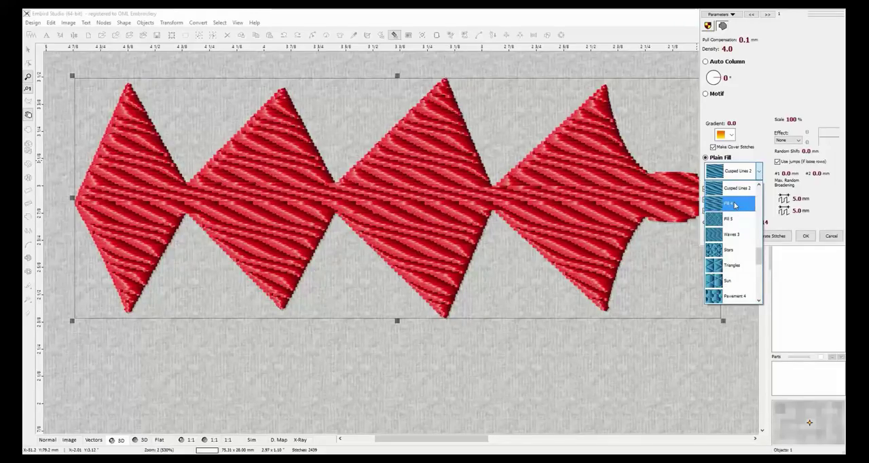
left_click(734, 205)
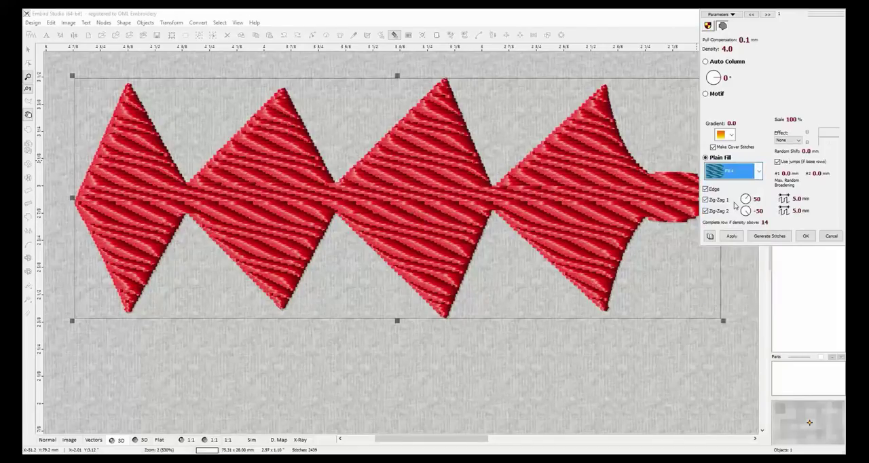
left_click(731, 236)
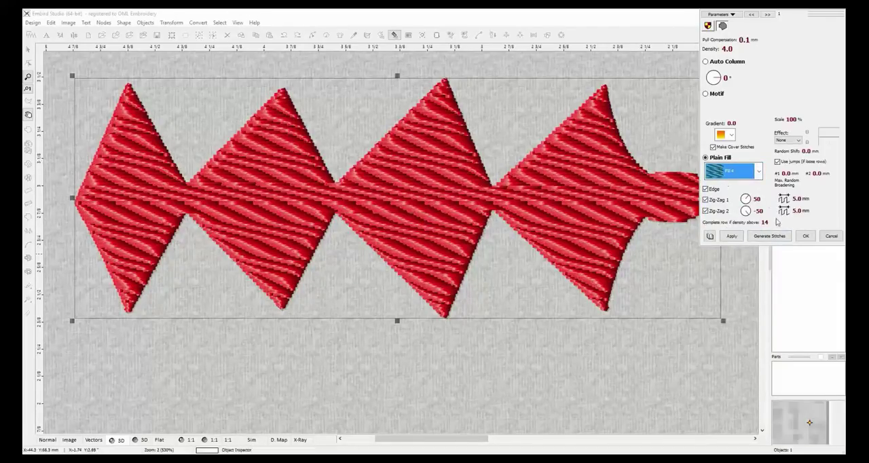
left_click(732, 236)
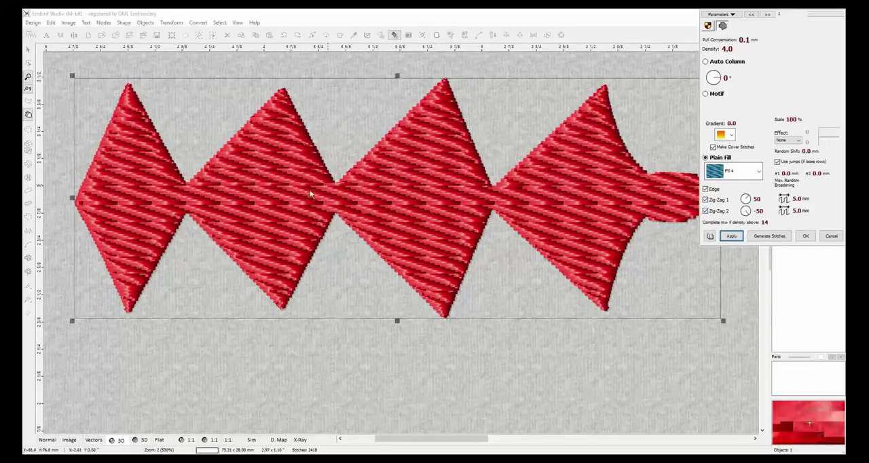
Try the Fill 5 pattern on the object, and replace it with the Pavement 4 pattern.
left_click(758, 171)
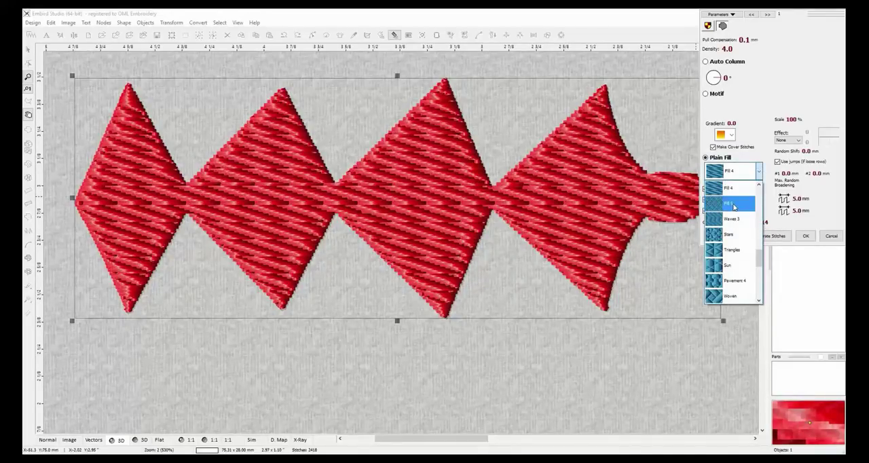
left_click(731, 202)
left_click(732, 236)
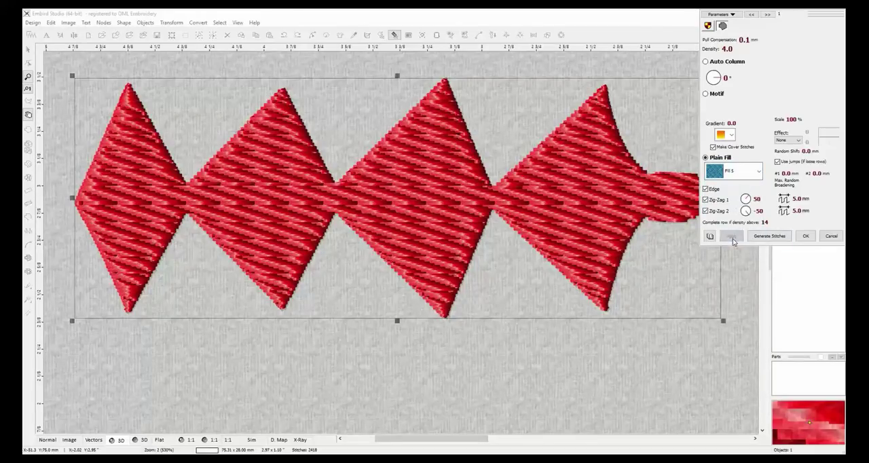
left_click(758, 171)
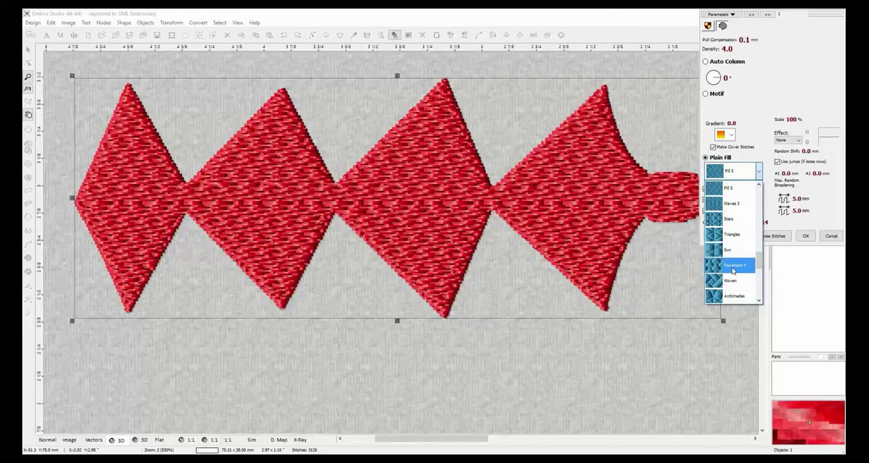
left_click(730, 266)
left_click(728, 236)
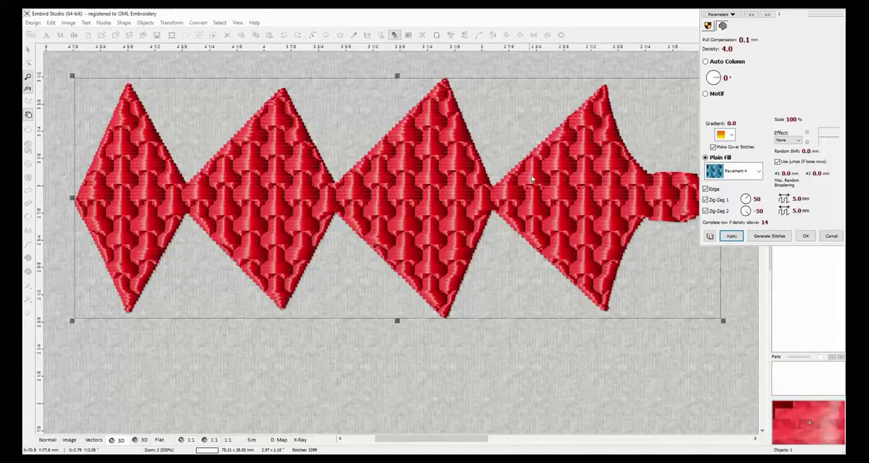
Apply the Circles plain fill pattern to the object.
left_click(758, 174)
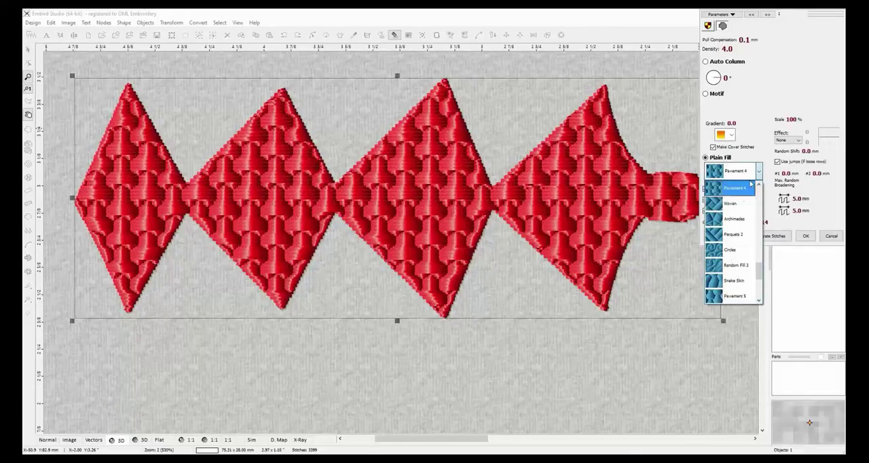
left_click(733, 250)
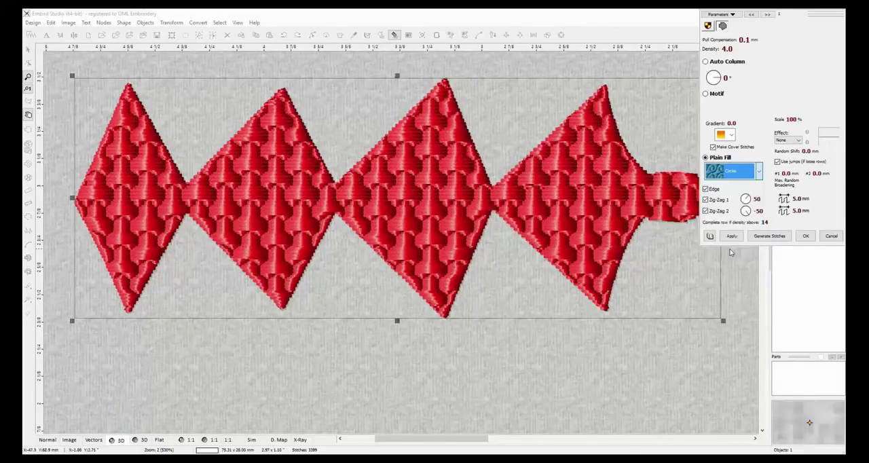
left_click(733, 238)
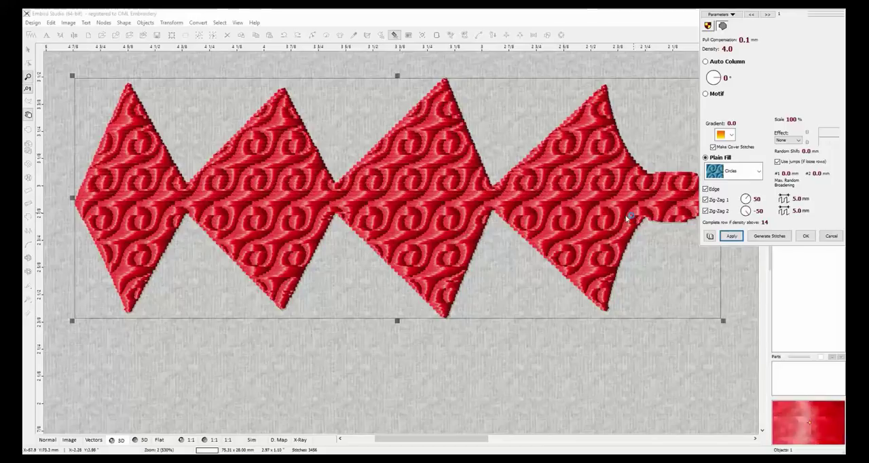
Choose Scales 2 as the plain fill pattern, replace it with Bricks, and apply the change to the object.
left_click(757, 173)
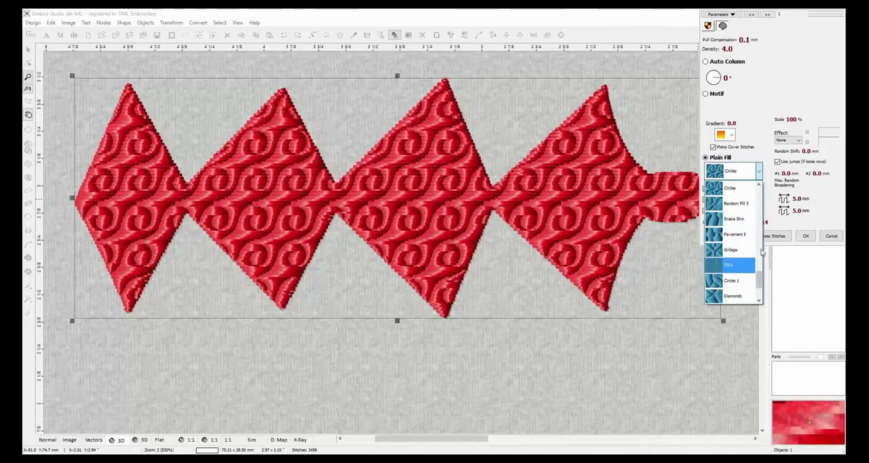
left_click_drag(758, 282, 758, 218)
left_click(728, 233)
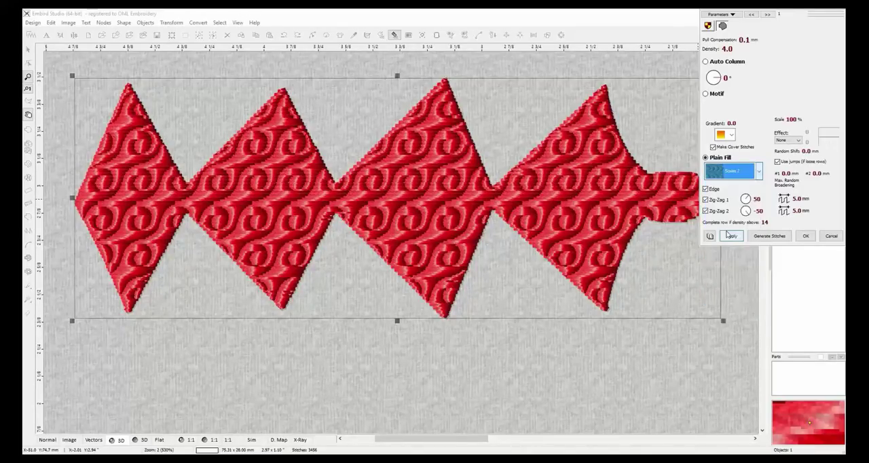
left_click(758, 171)
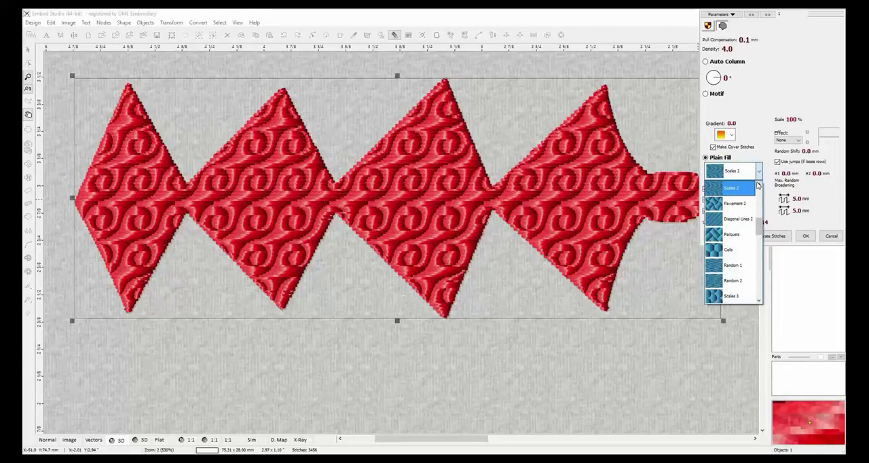
left_click(759, 187)
left_click(759, 187)
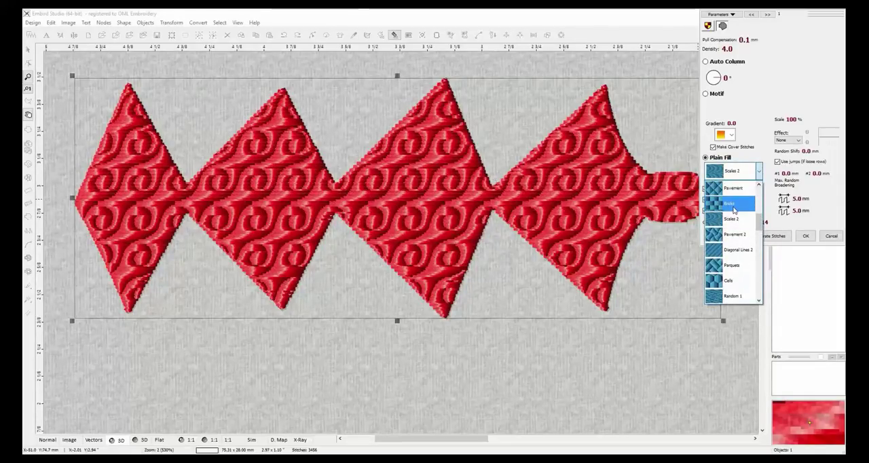
left_click(734, 207)
left_click(731, 237)
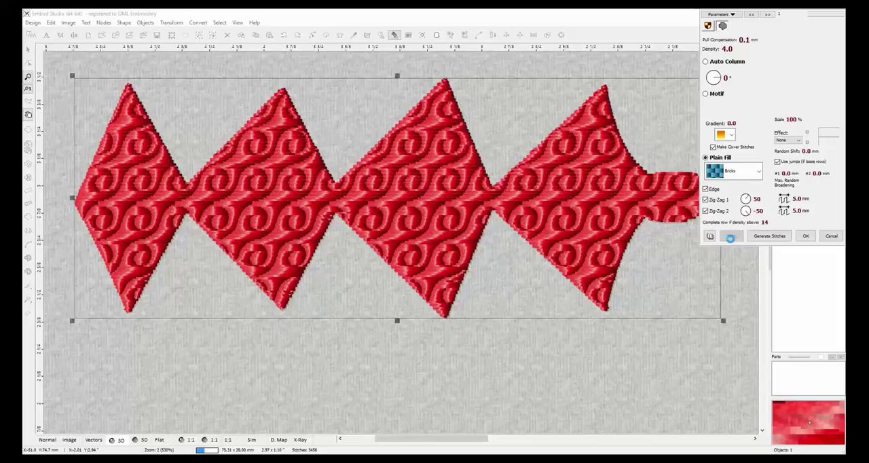
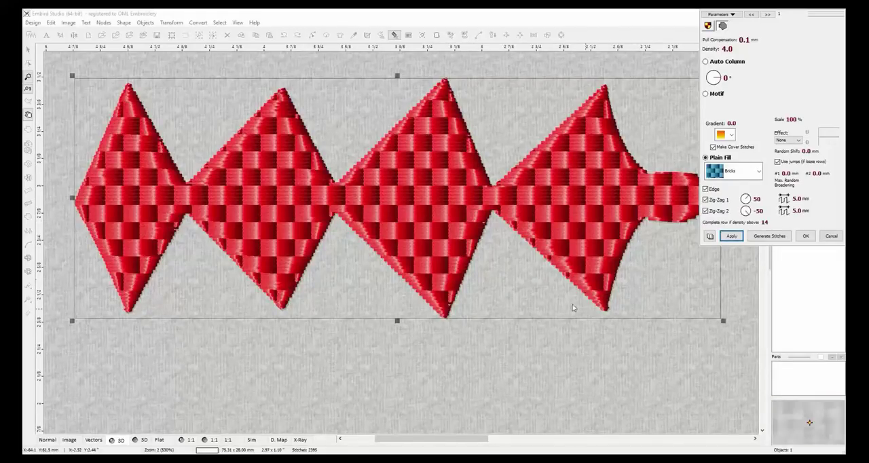
Switch the object's fill to Motif with Motif 1 applied, and replace it with Motif 5.
left_click(705, 93)
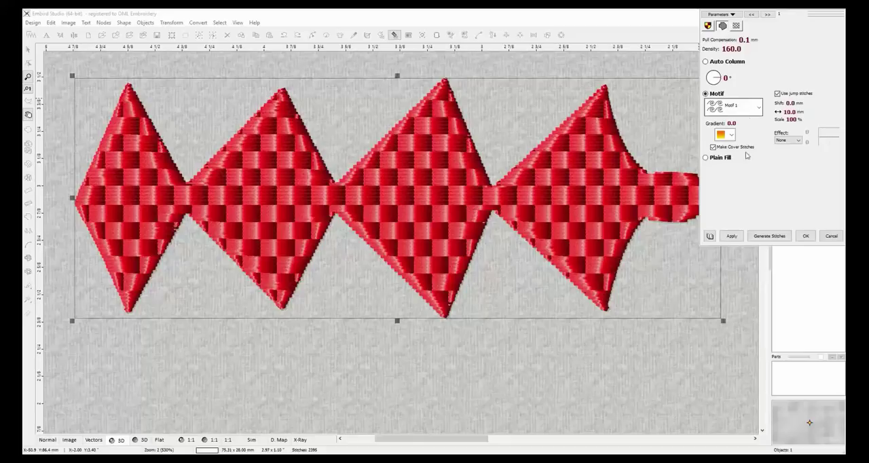
left_click(732, 235)
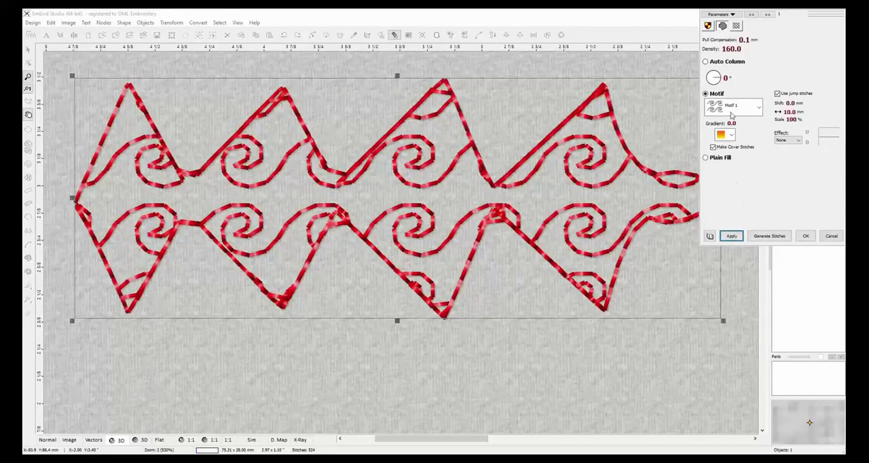
left_click(758, 107)
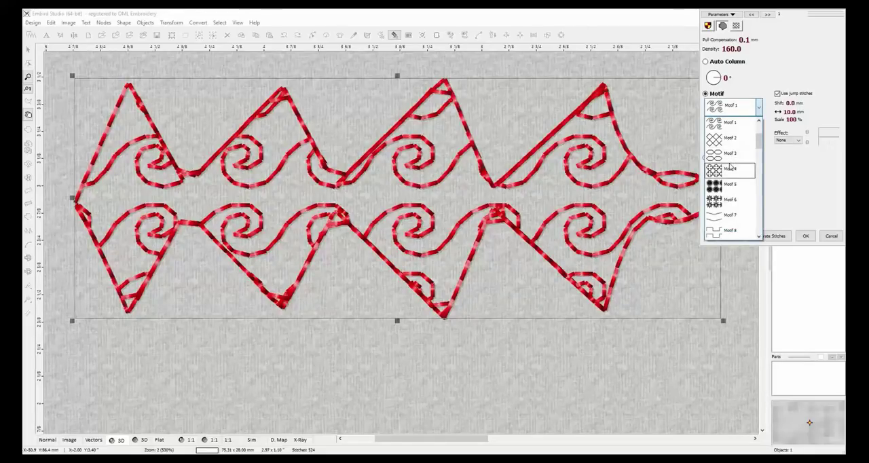
left_click(728, 189)
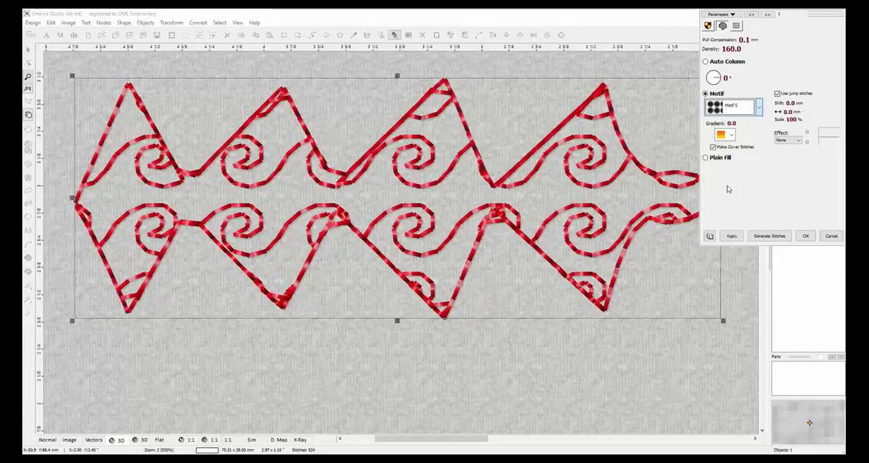
left_click(731, 235)
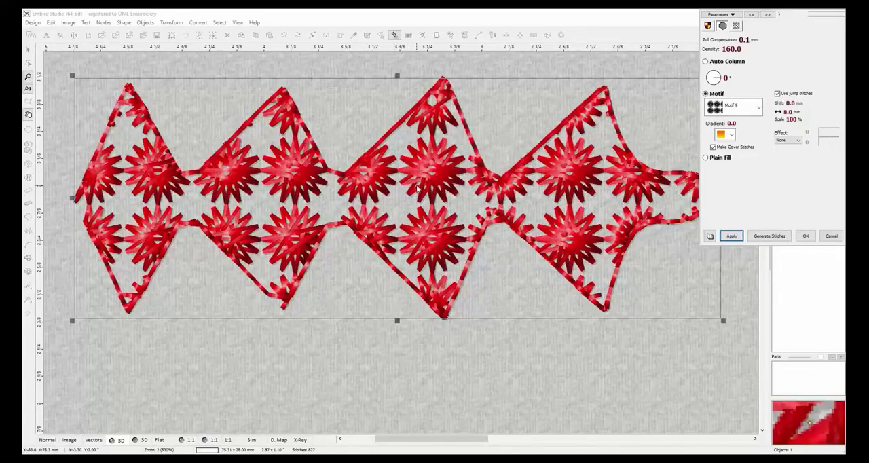
Try Motif 9 as the object's motif fill, and apply Motif 12 in its place.
left_click(758, 107)
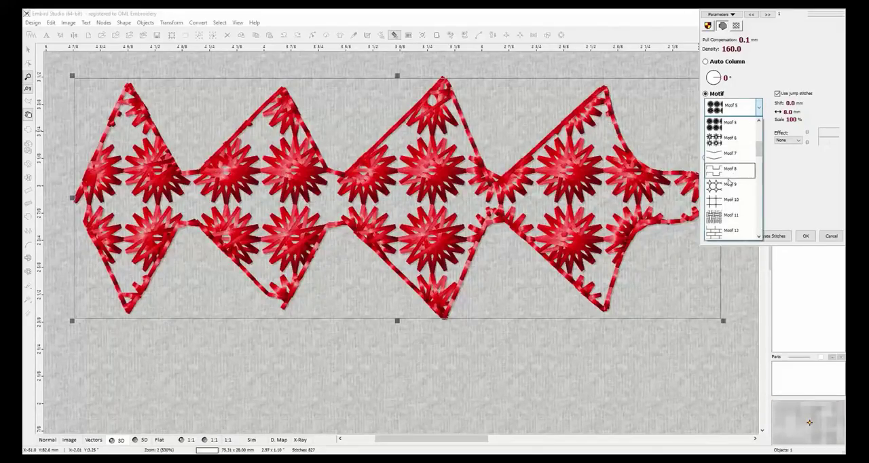
left_click(727, 187)
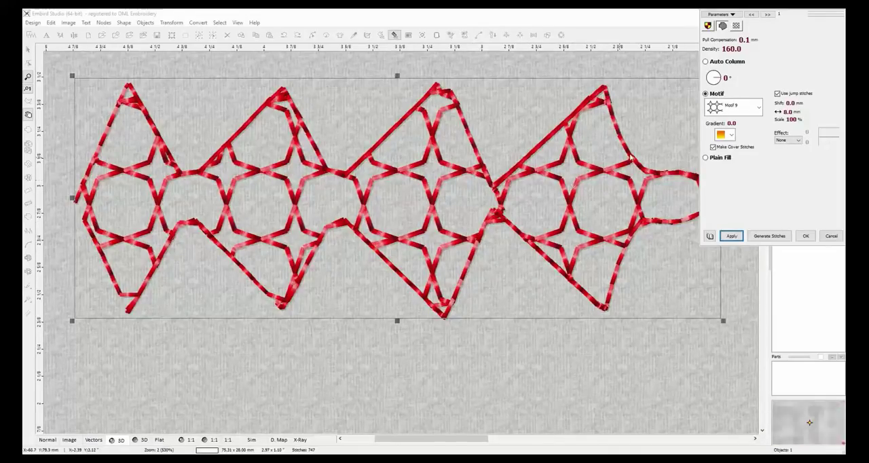
left_click(760, 110)
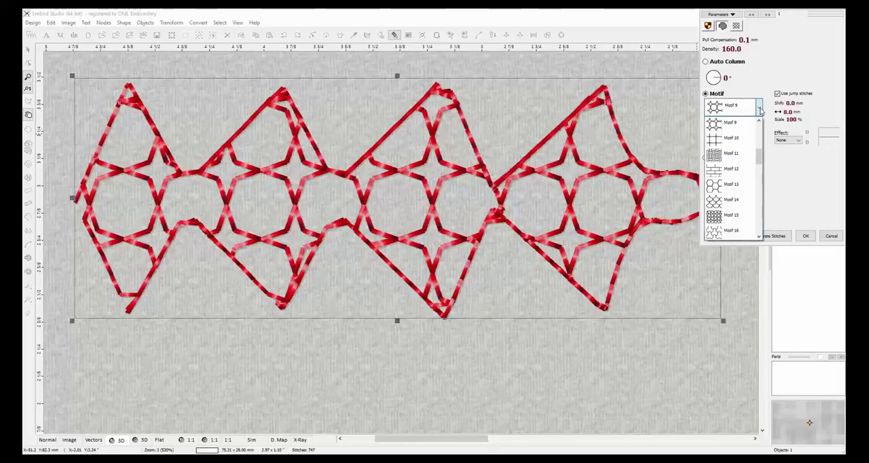
left_click(740, 210)
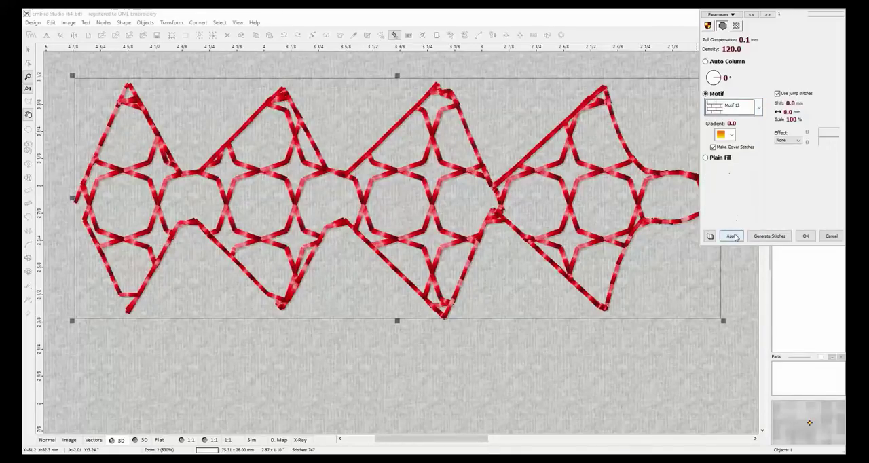
left_click(731, 236)
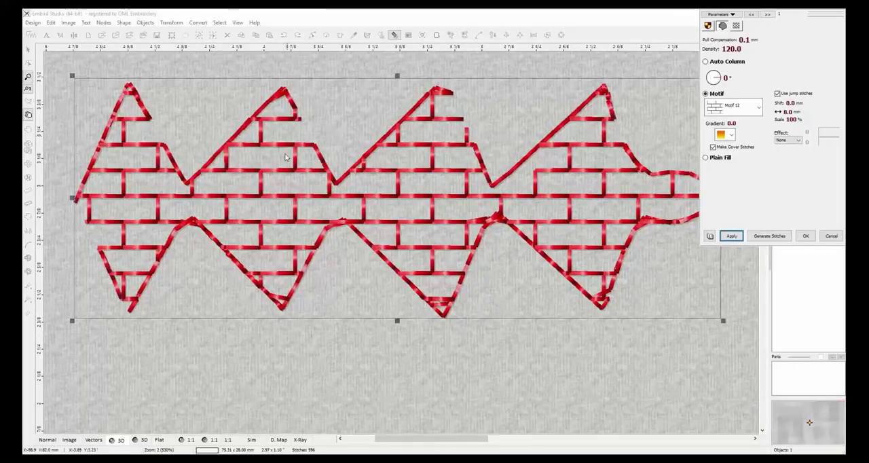
Apply Motif 15 to the fill object, and replace it with Motif 17.
left_click(760, 109)
left_click(729, 171)
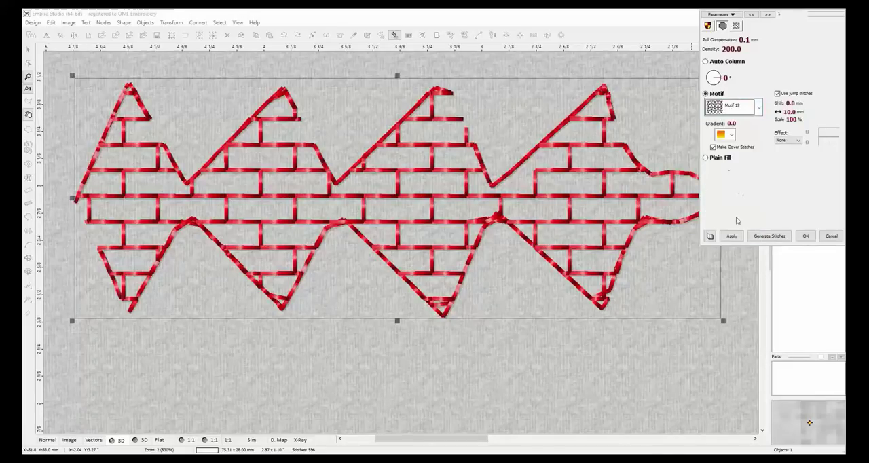
left_click(731, 236)
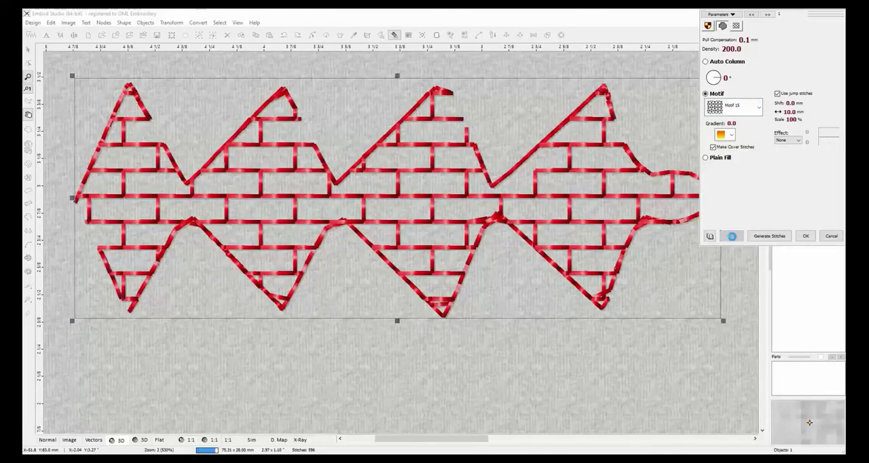
left_click(759, 108)
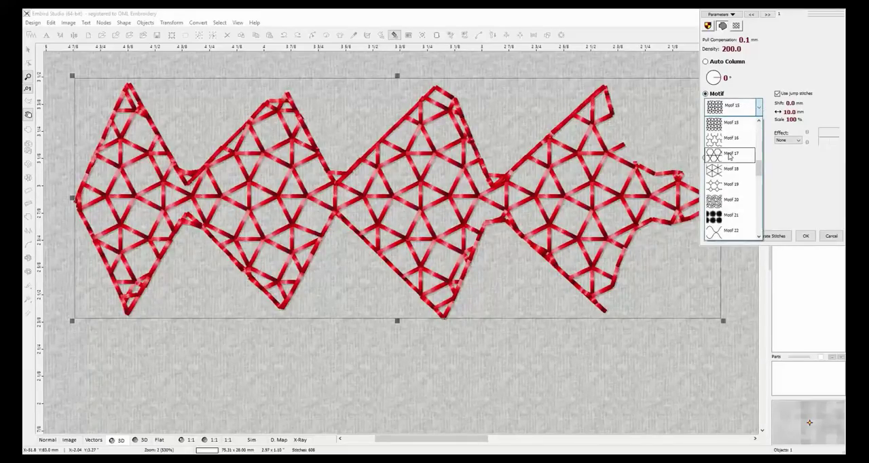
left_click(729, 156)
left_click(731, 236)
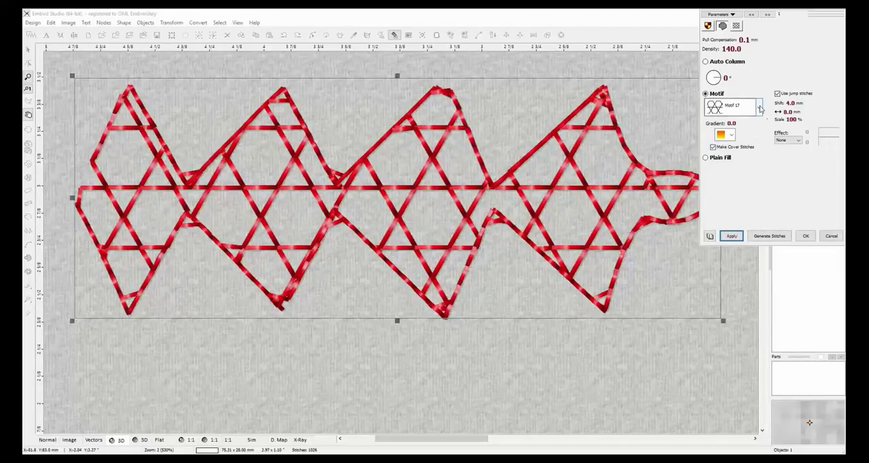
Apply Motif 20 to the fill object, and change the pattern to Meanders 1/2*2.
left_click(759, 107)
left_click(734, 169)
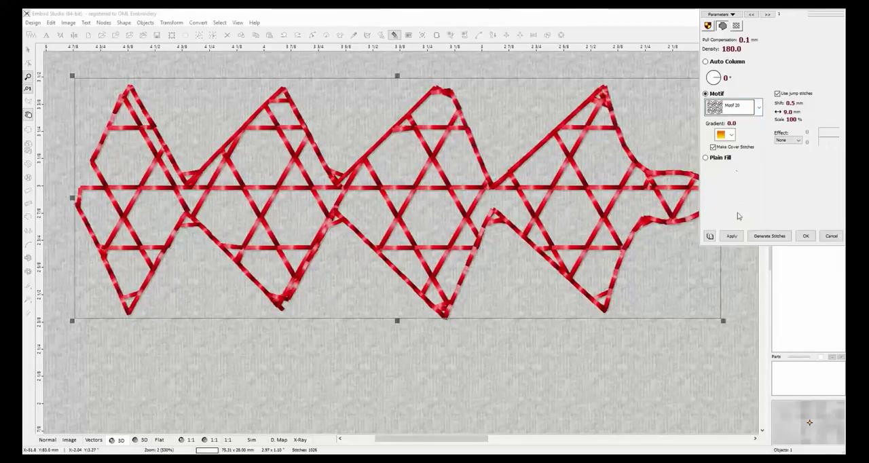
left_click(731, 235)
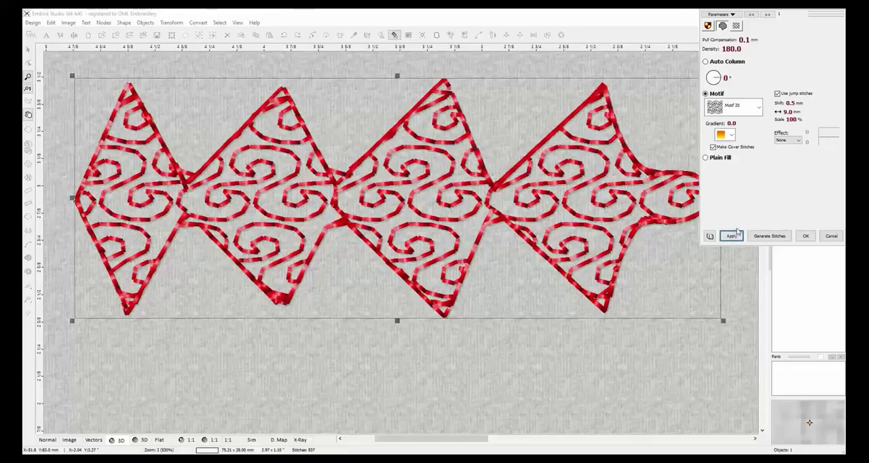
left_click(758, 108)
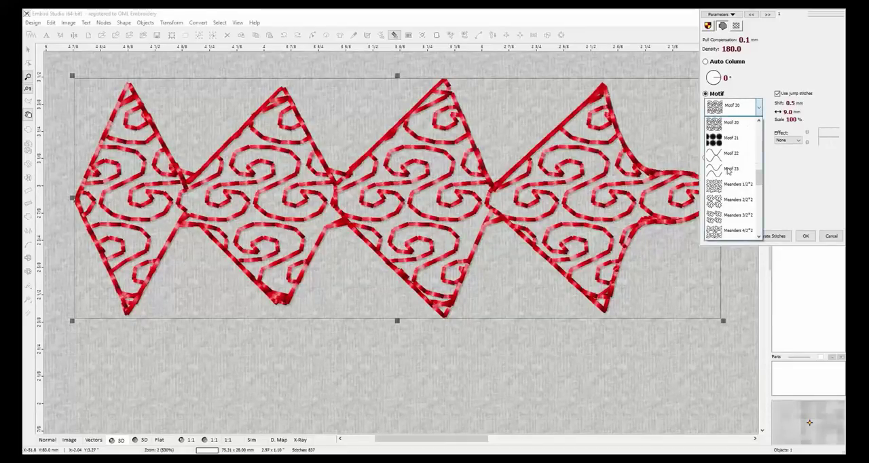
left_click(725, 185)
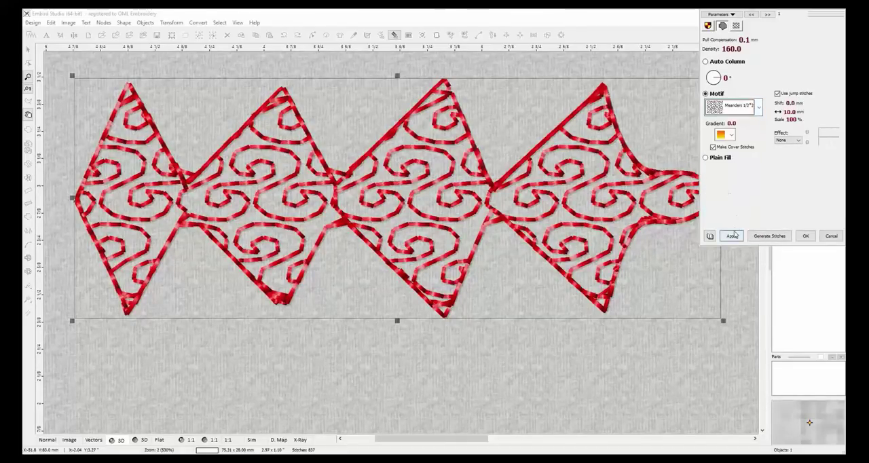
left_click(731, 237)
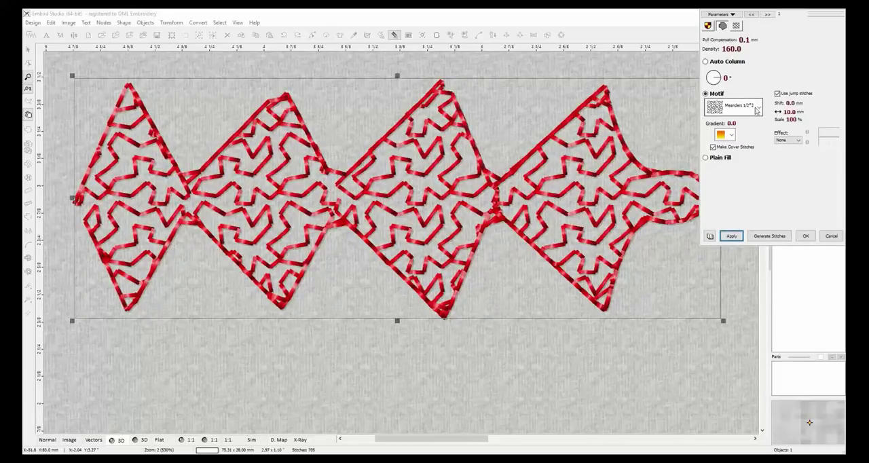
Apply the Meanders 3/2*2 motif, accept the object's parameters, and delete the object from the design.
left_click(759, 109)
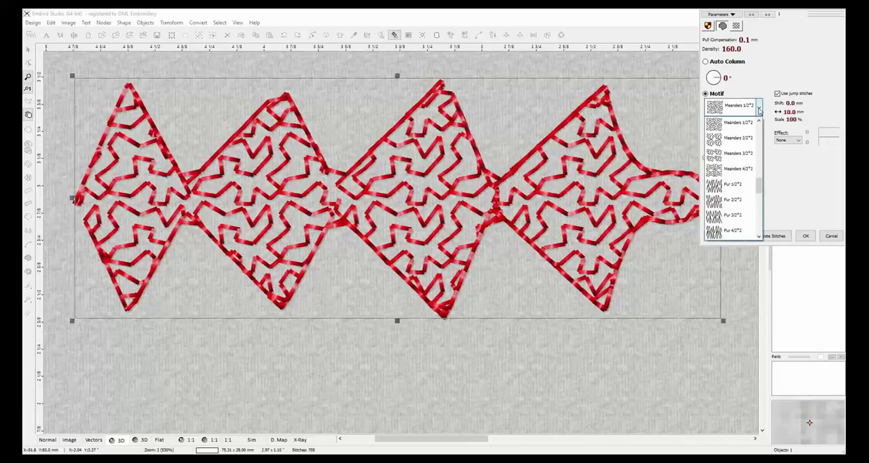
left_click(740, 155)
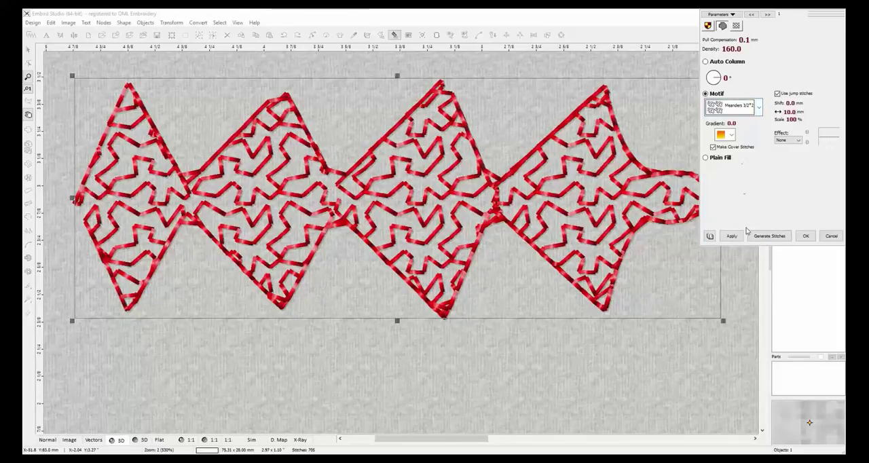
left_click(731, 236)
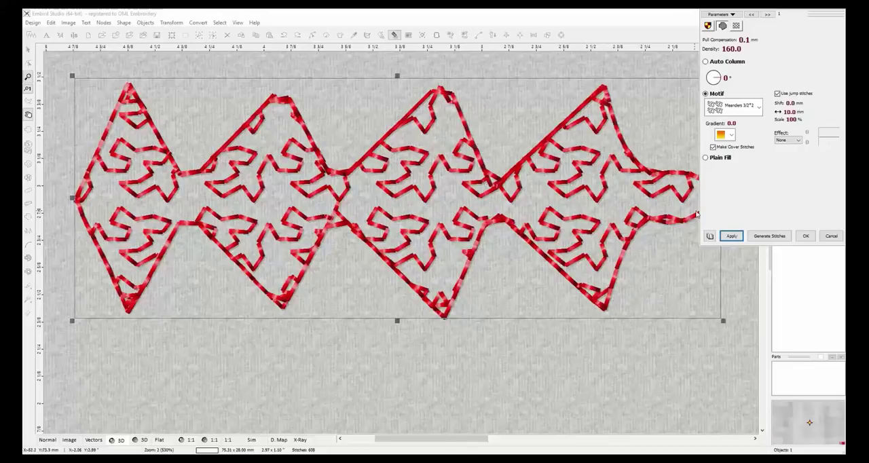
left_click(802, 236)
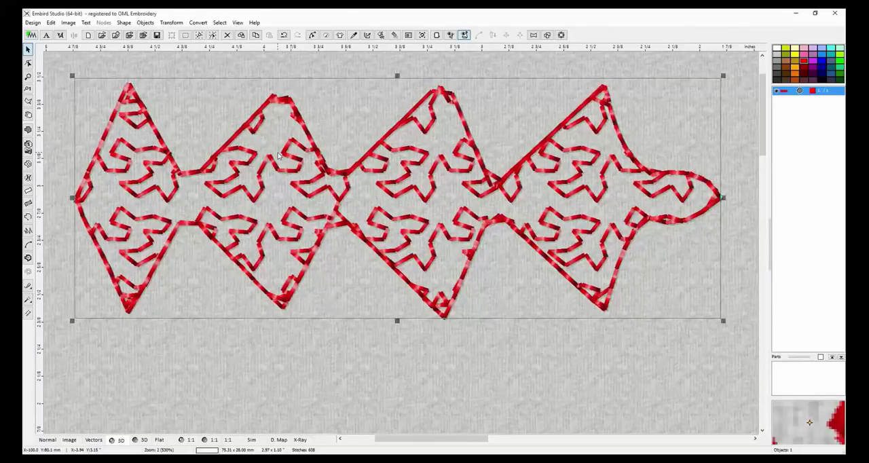
key("Delete")
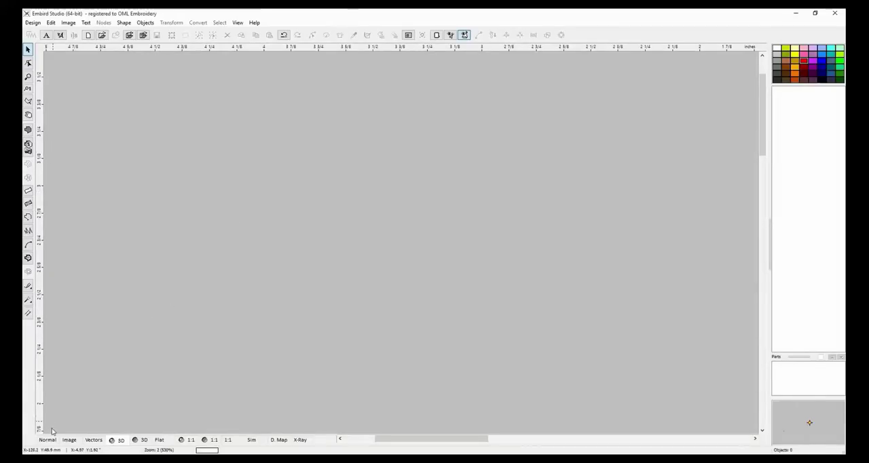
Start a new fill object and place its first node in the upper-middle part of the empty work area.
left_click(28, 130)
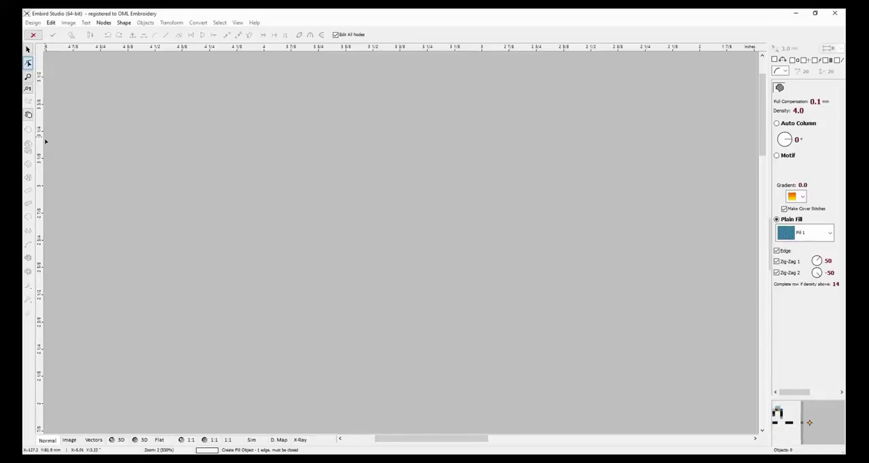
left_click(28, 49)
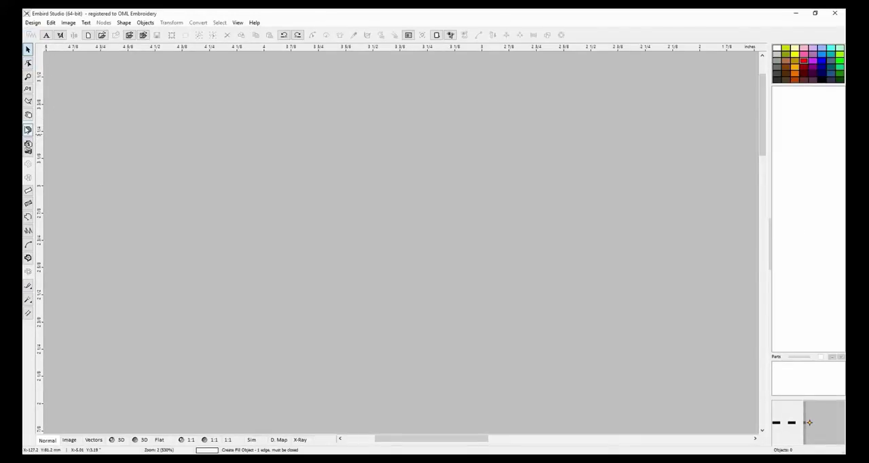
left_click(27, 129)
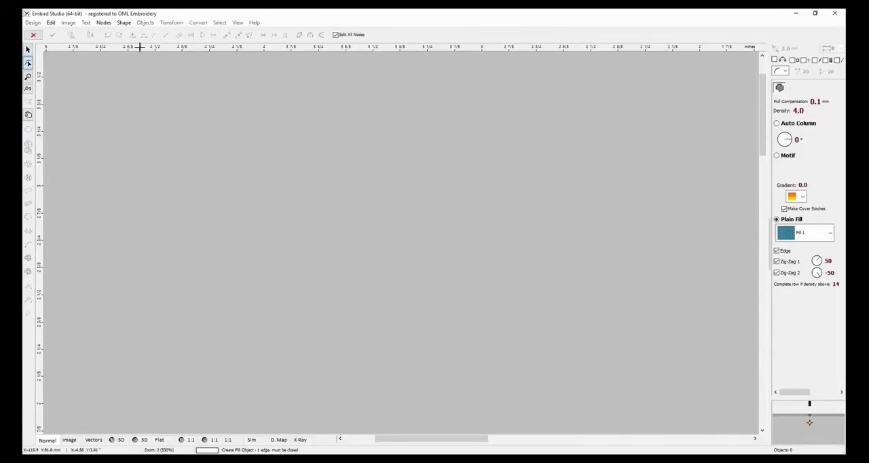
left_click(125, 23)
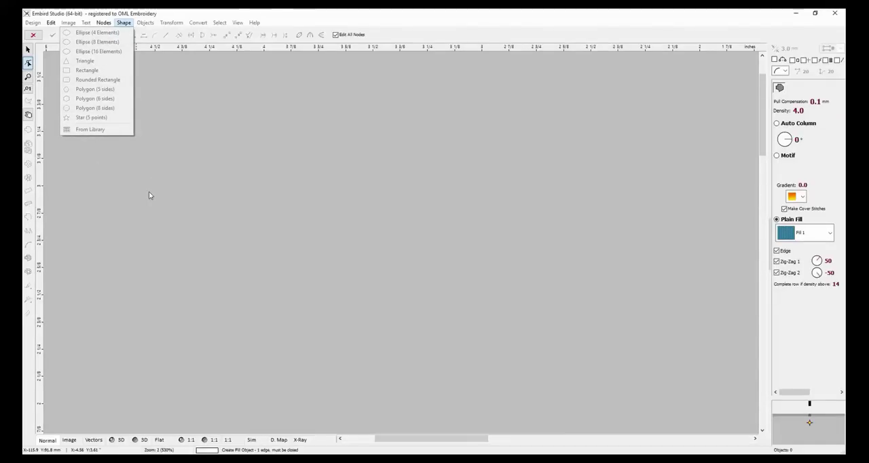
left_click(227, 187)
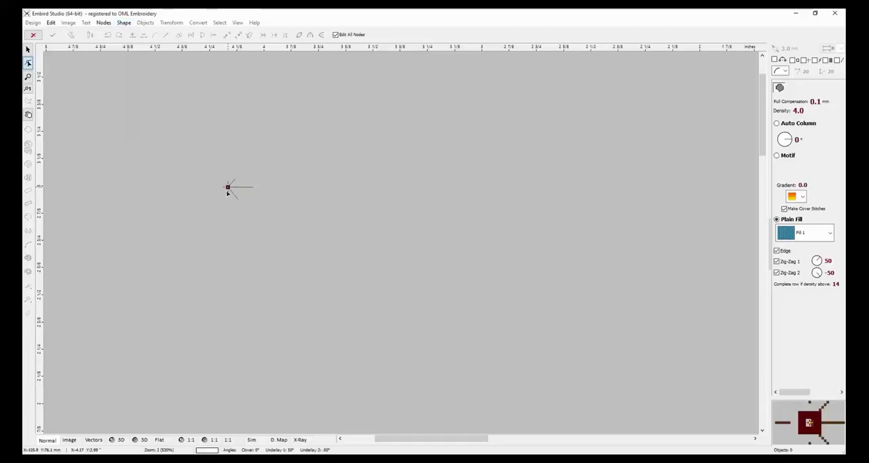
Draw a predefined rectangle about 50.6 × 17.5 mm from the first node, convert it to elements and generate its stitches.
left_click(125, 24)
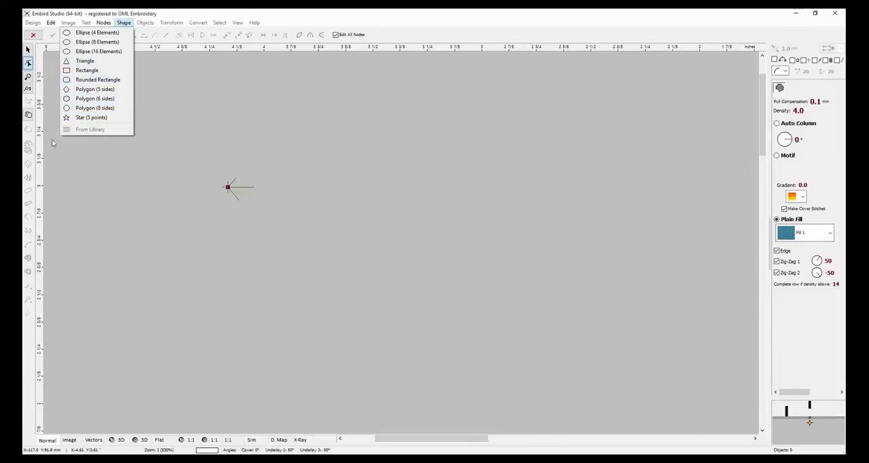
left_click(141, 31)
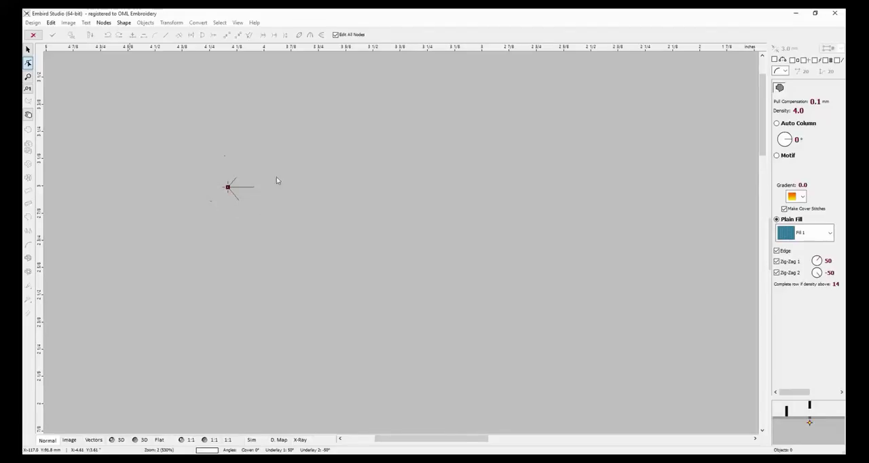
left_click(123, 23)
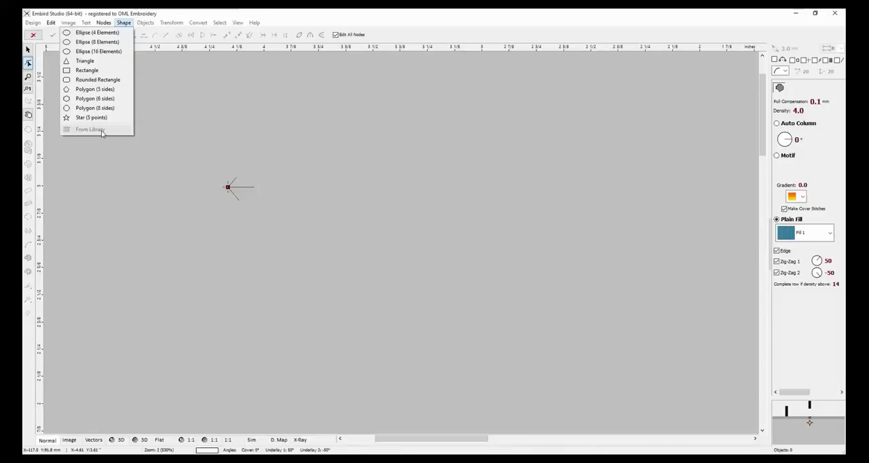
left_click(97, 72)
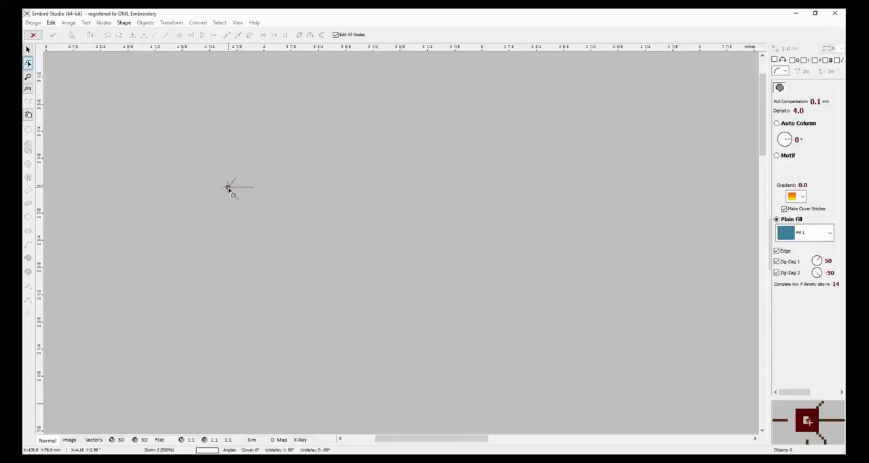
left_click_drag(229, 188, 662, 337)
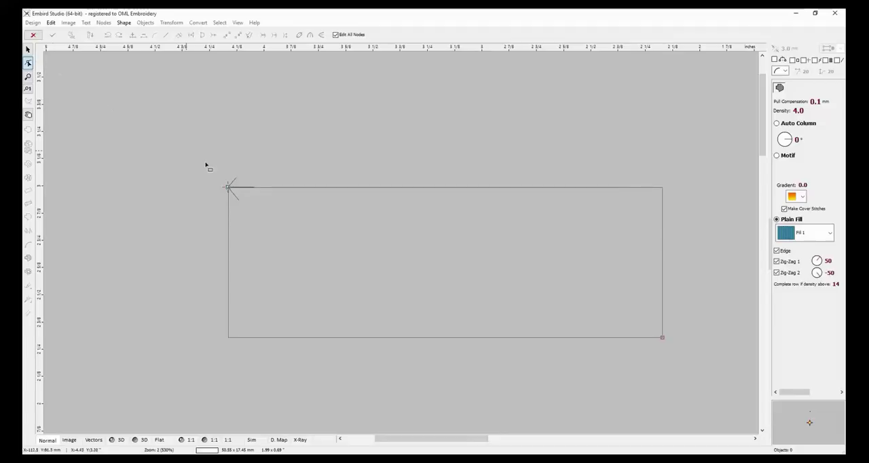
right_click(682, 280)
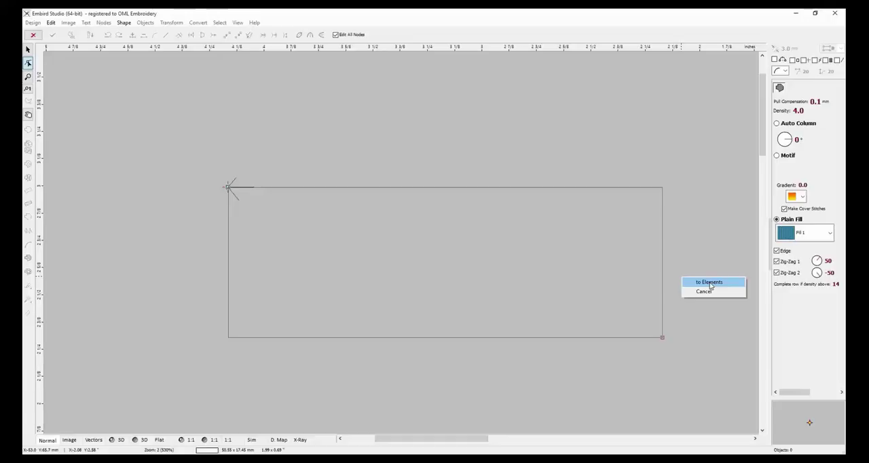
left_click(710, 284)
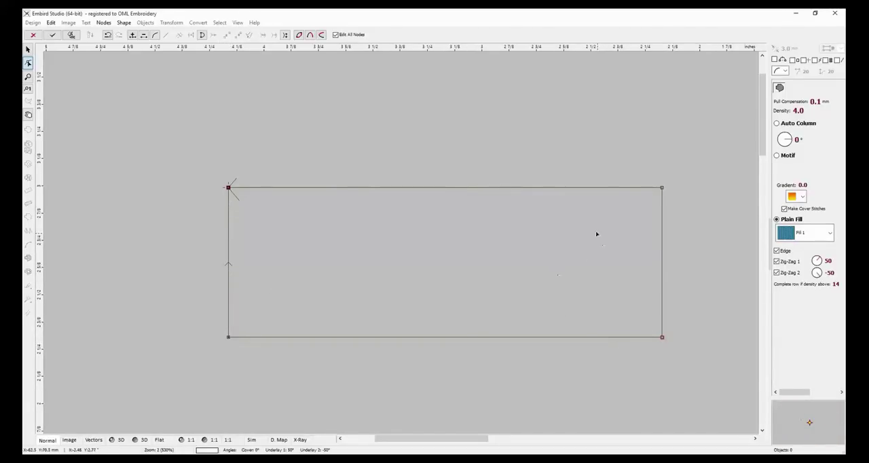
left_click(72, 35)
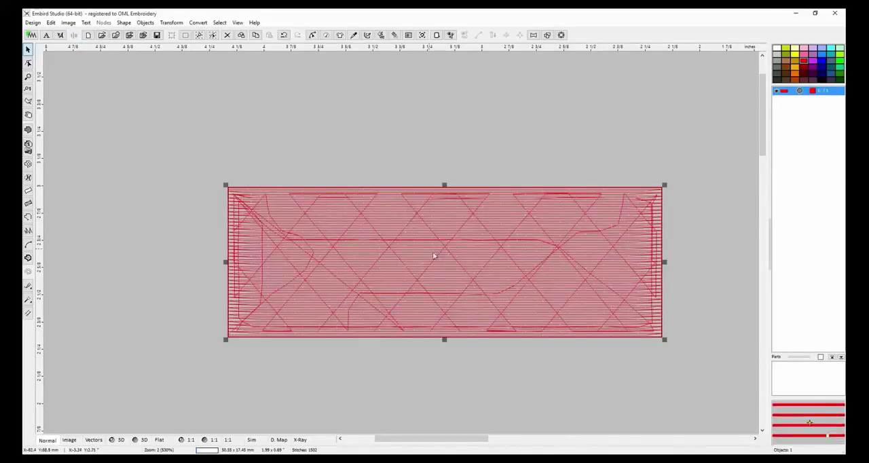
Move the stitched rectangle diagonally up and to the left, and recolor its thread from red to blue and finally to black.
left_click_drag(488, 261, 430, 216)
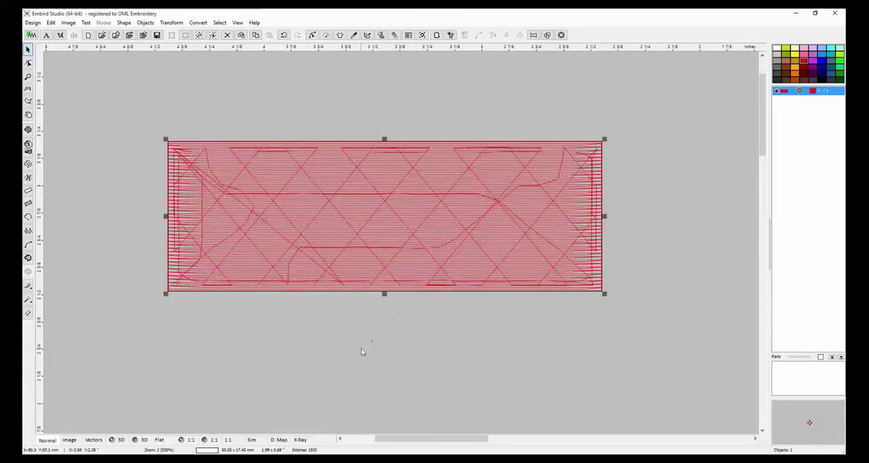
left_click(821, 61)
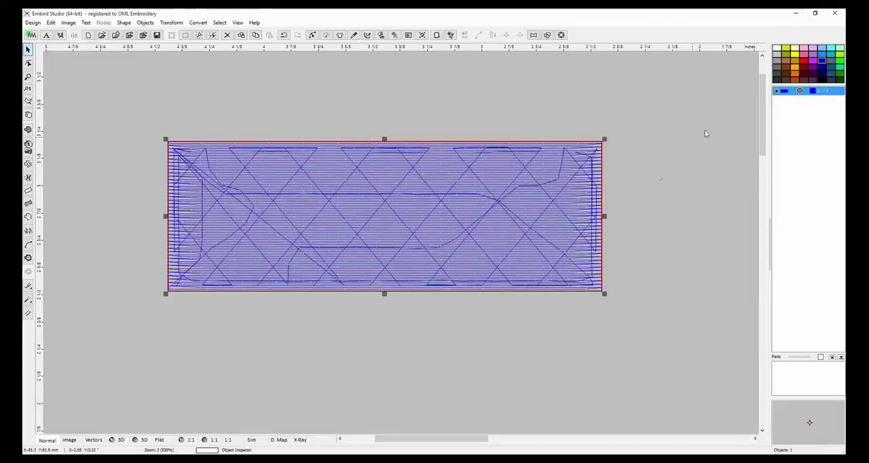
left_click(823, 80)
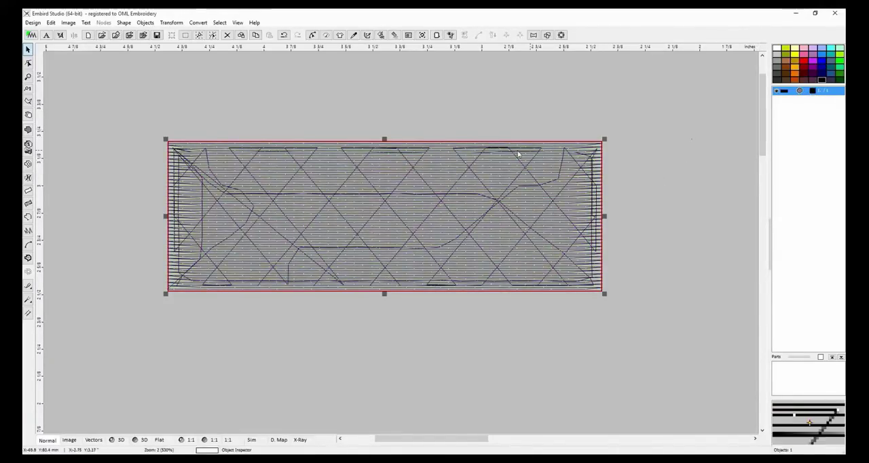
left_click(653, 196)
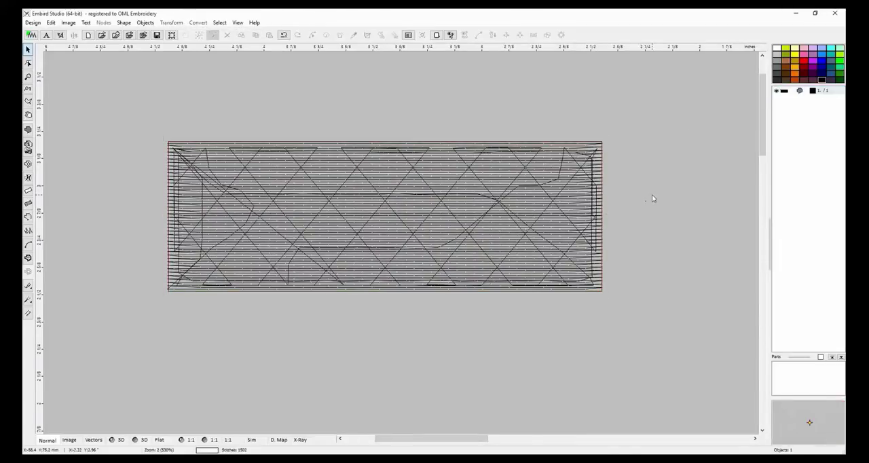
Flatten the rectangle to about 4 mm high at nearly its full width, and delete it from the design.
left_click(436, 198)
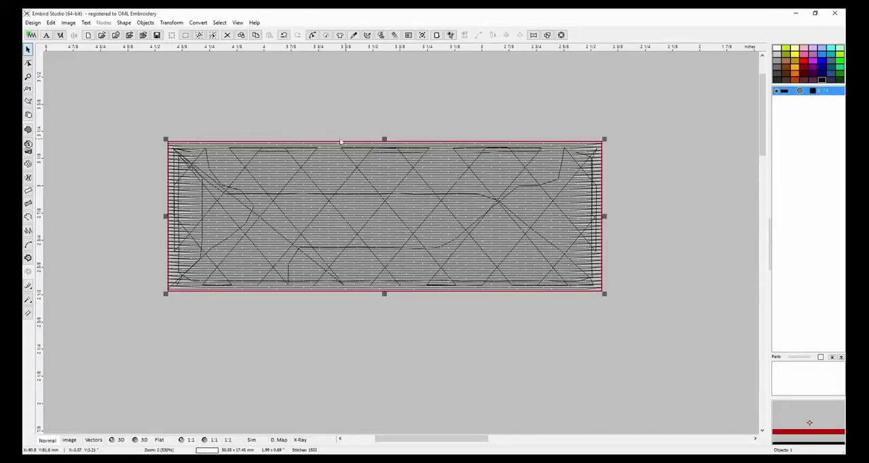
left_click_drag(384, 294, 381, 177)
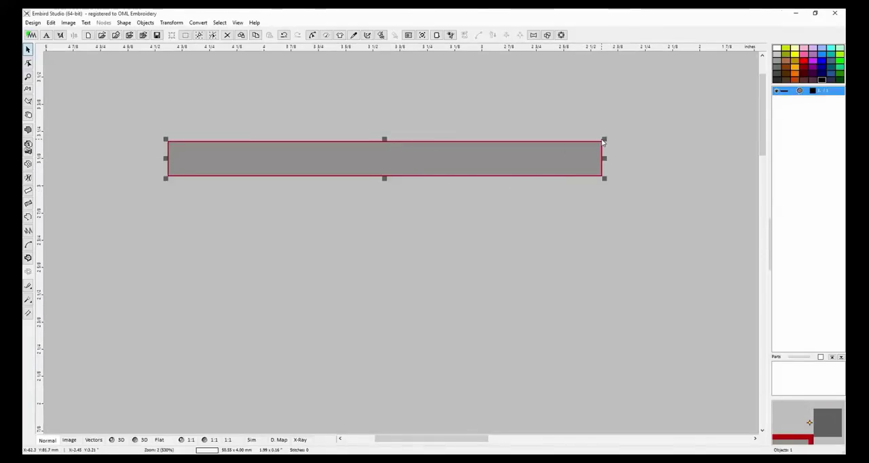
mouse_move(604, 141)
left_mouse_down()
mouse_move(705, 62)
mouse_move(604, 141)
left_mouse_up()
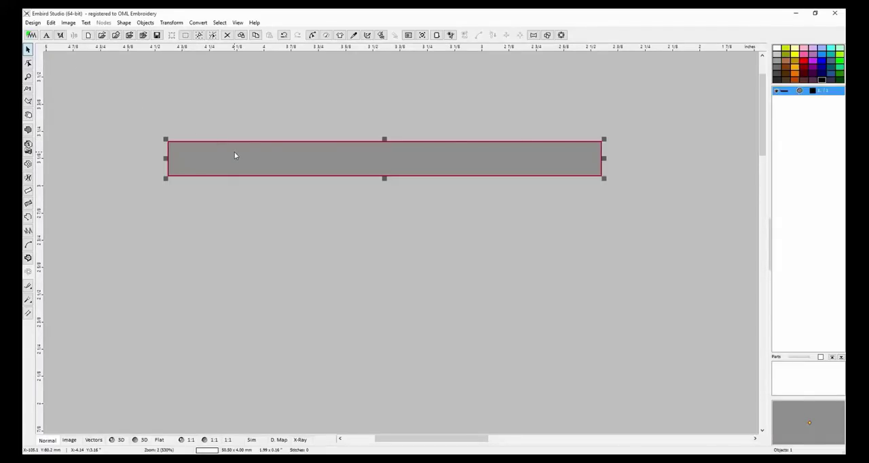
key("Delete")
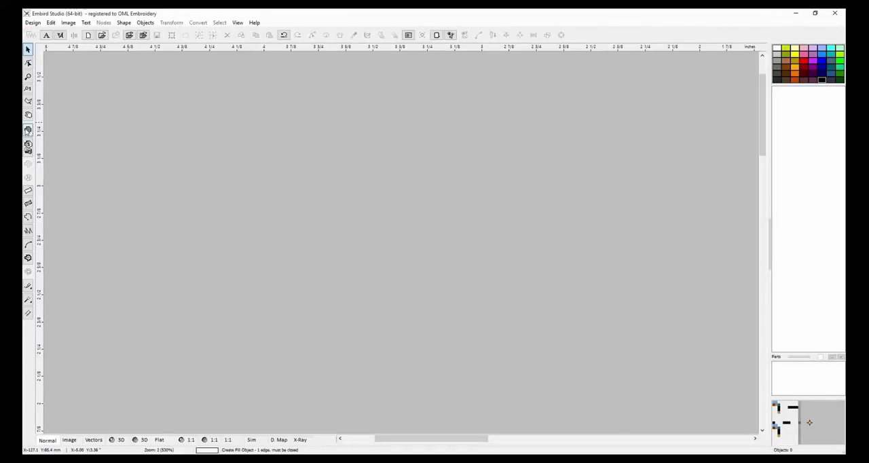
Start a new fill object, draw a predefined five-point star about 17.1 × 18.5 mm from its first node, and convert it to elements.
left_click(28, 130)
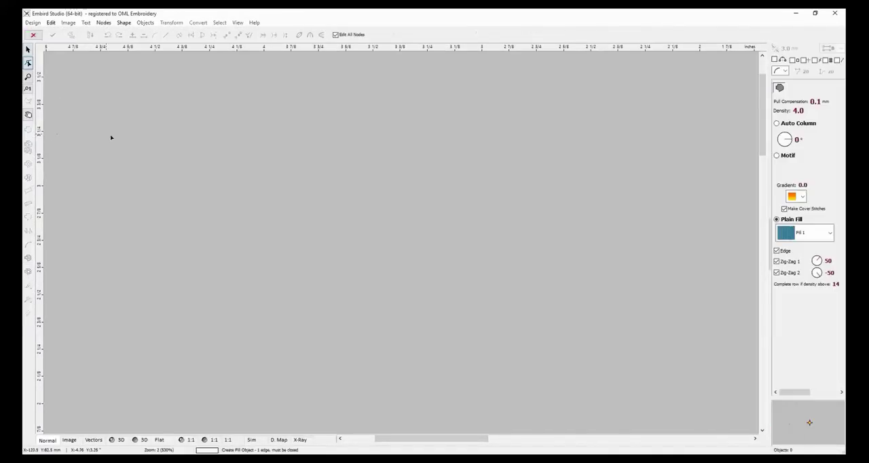
left_click(233, 186)
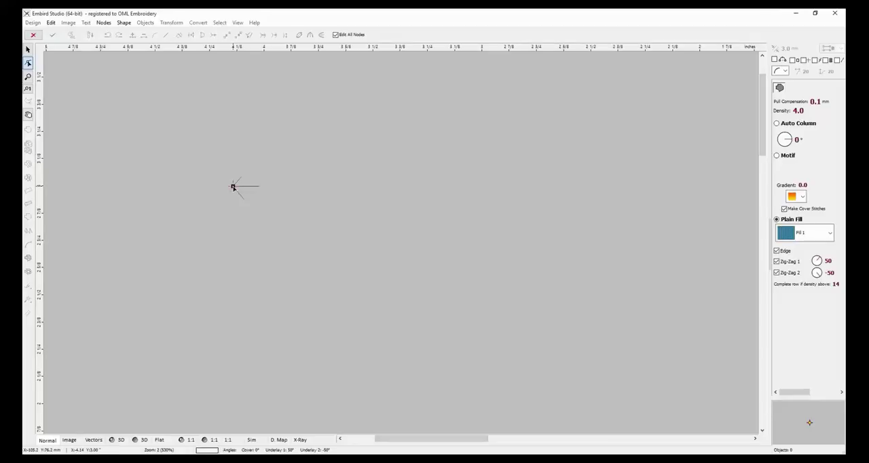
left_click(123, 22)
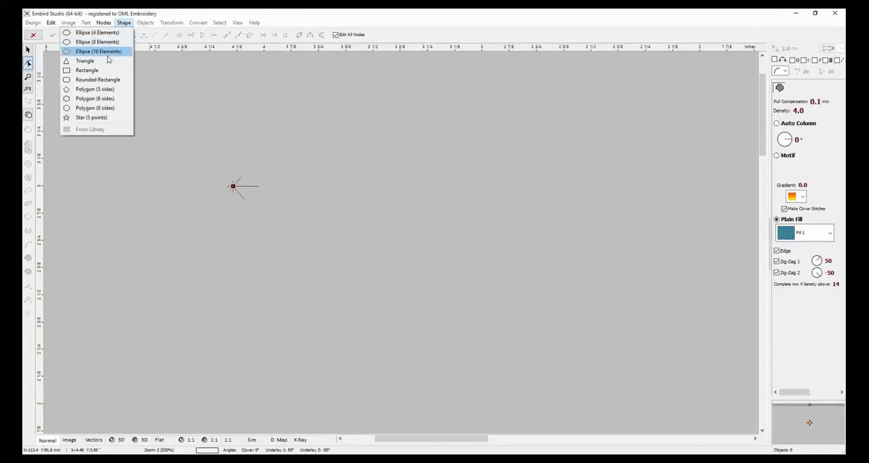
left_click(104, 118)
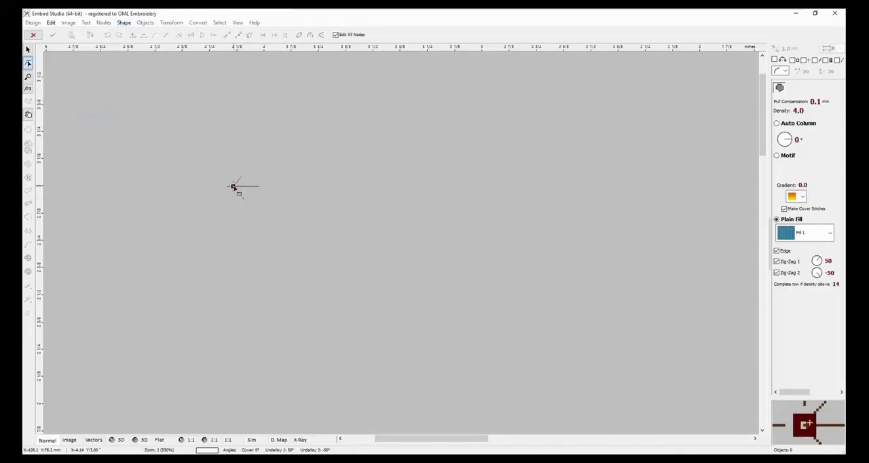
left_click_drag(233, 186, 308, 250)
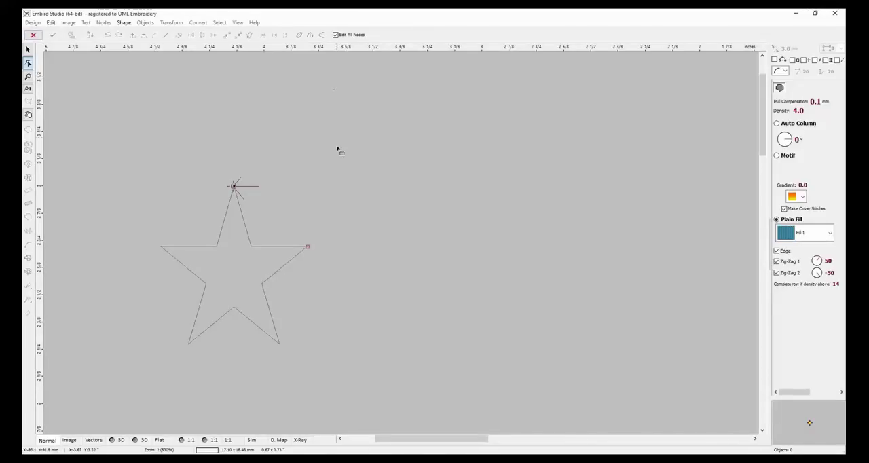
right_click(325, 252)
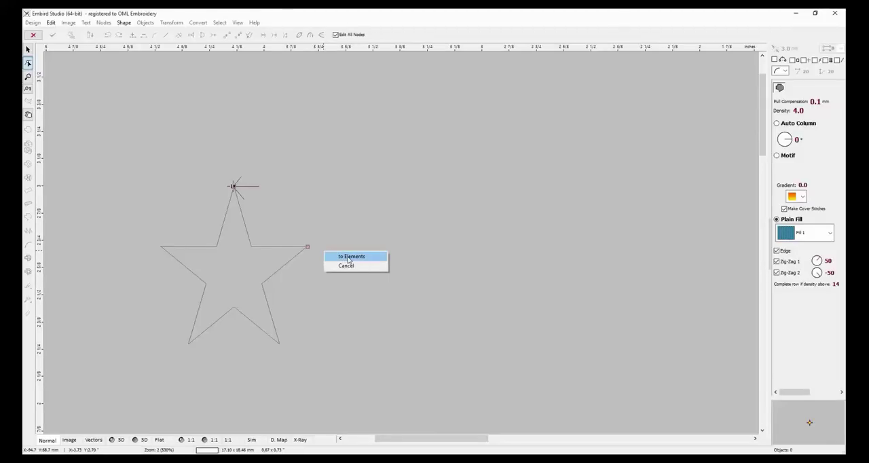
left_click(348, 256)
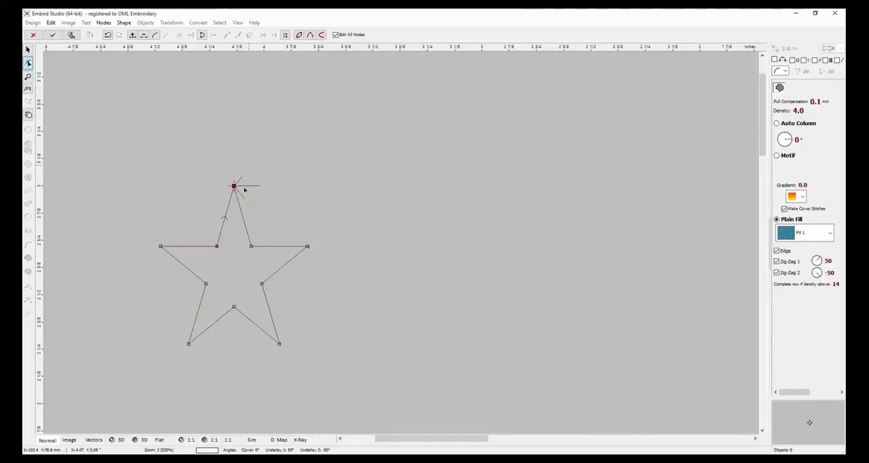
Set the star's plain fill pattern to Scales 1 and generate its stitches.
left_click(829, 233)
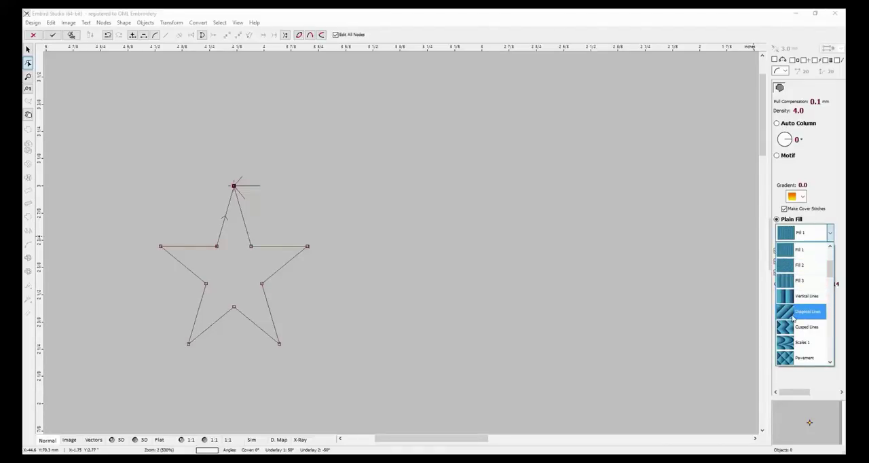
left_click(794, 342)
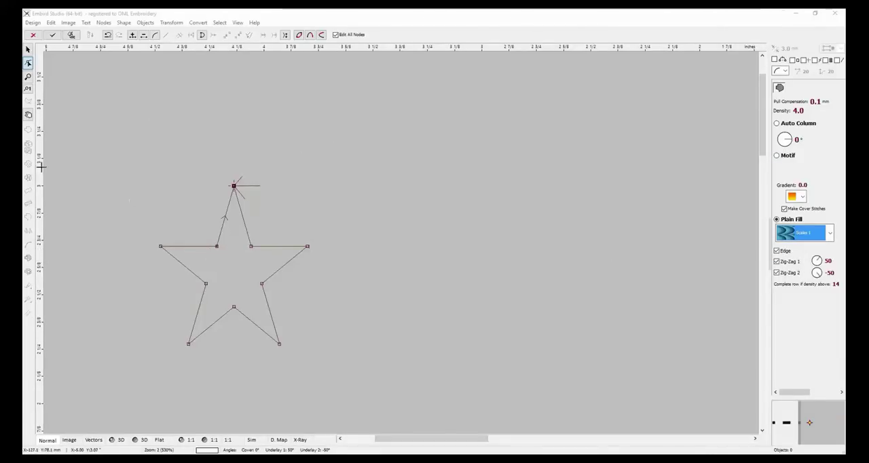
left_click(70, 35)
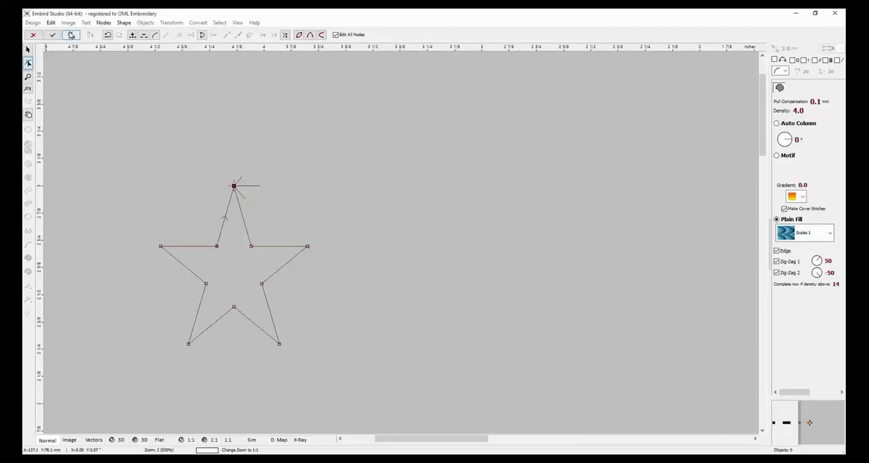
left_click(71, 35)
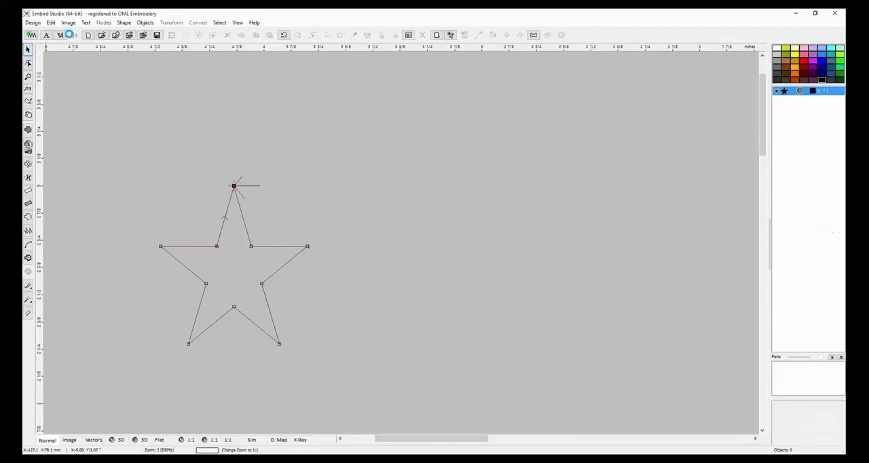
Move the star diagonally up and to the right, and stretch it to about 21.4 × 22 mm.
left_click_drag(242, 253, 311, 174)
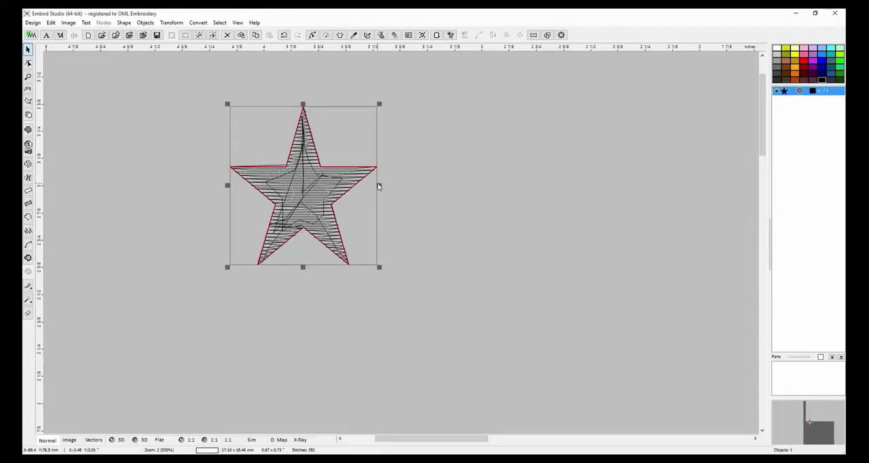
left_click_drag(379, 185, 412, 179)
left_click(498, 238)
left_click(329, 209)
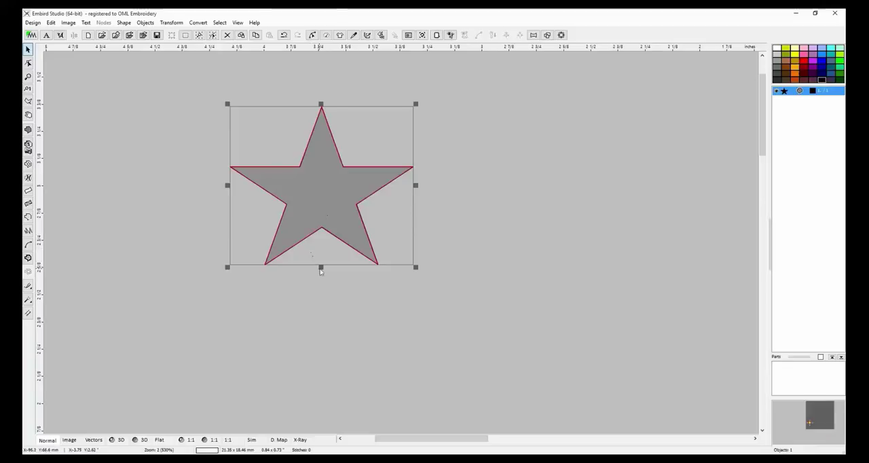
left_click_drag(321, 267, 322, 296)
left_click(468, 283)
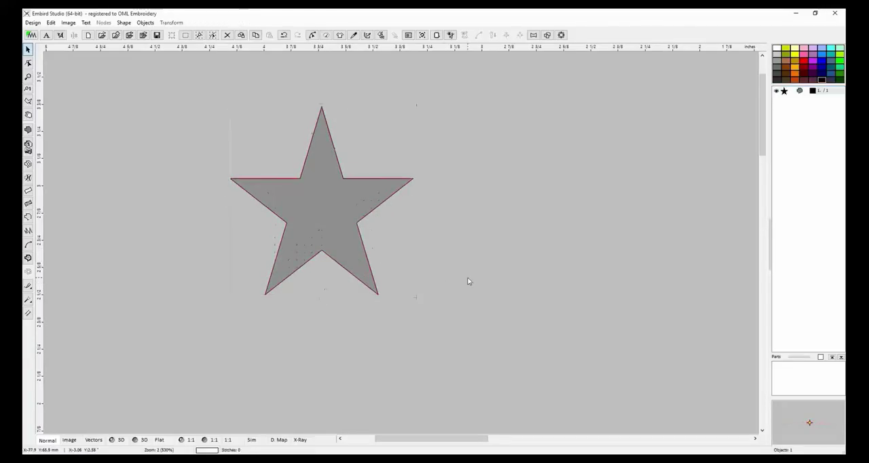
left_click(344, 221)
left_click(433, 333)
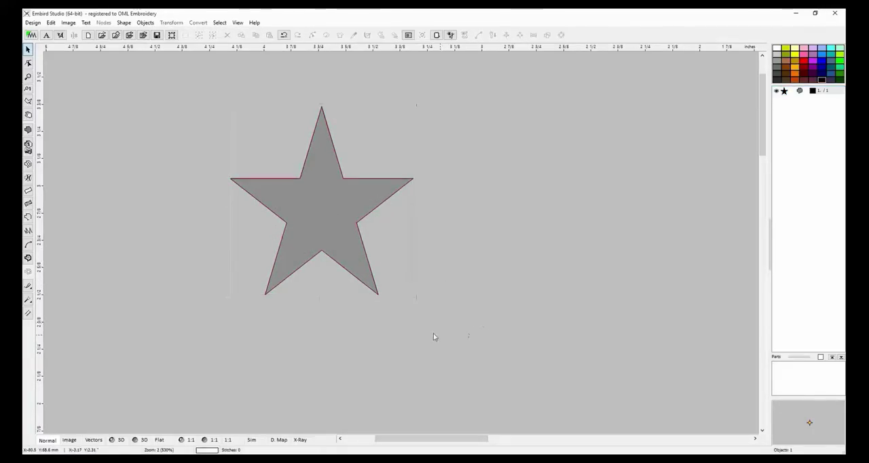
Regenerate the stitches of the resized star and display the design in 3D.
left_click(336, 249)
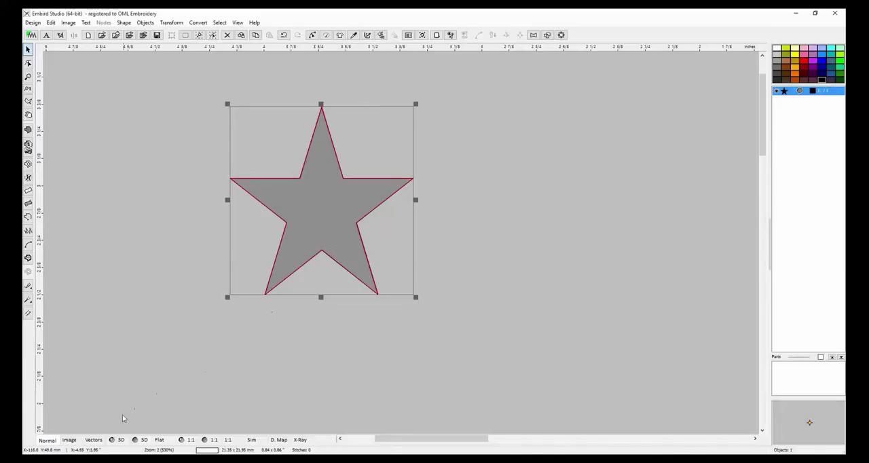
left_click(381, 35)
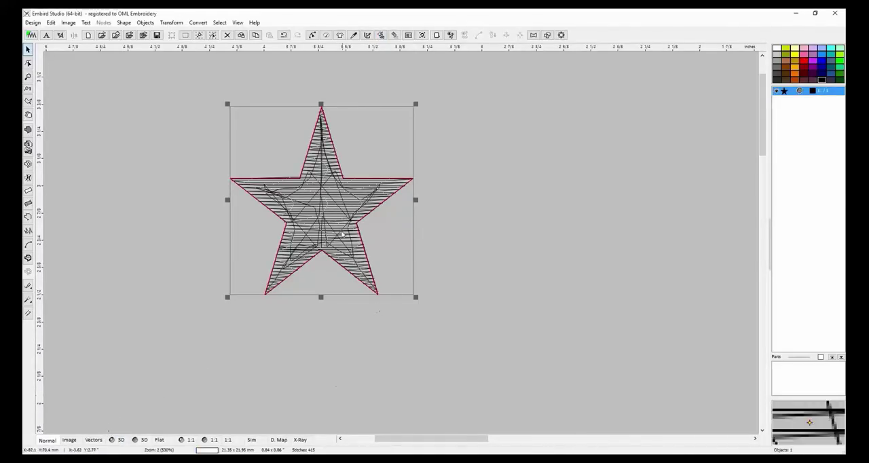
left_click(115, 440)
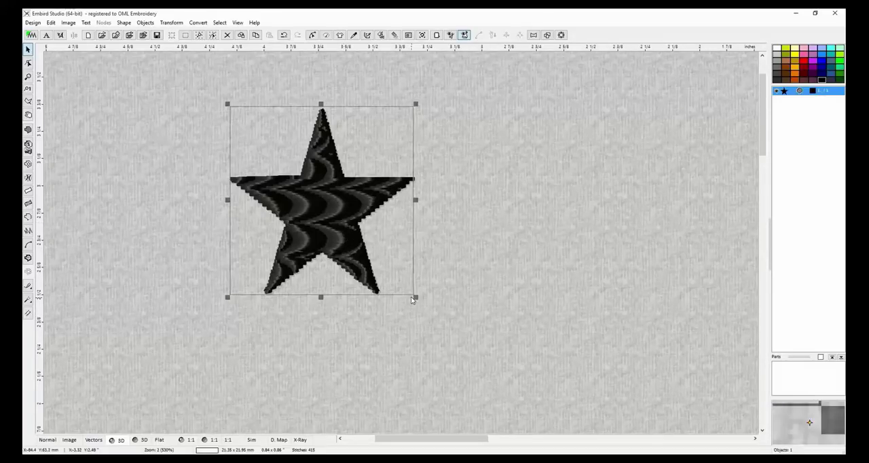
Enlarge the star to about 37.6 × 38.6 mm and shift it diagonally up and to the left.
left_click_drag(414, 297, 554, 431)
left_click_drag(454, 312, 419, 261)
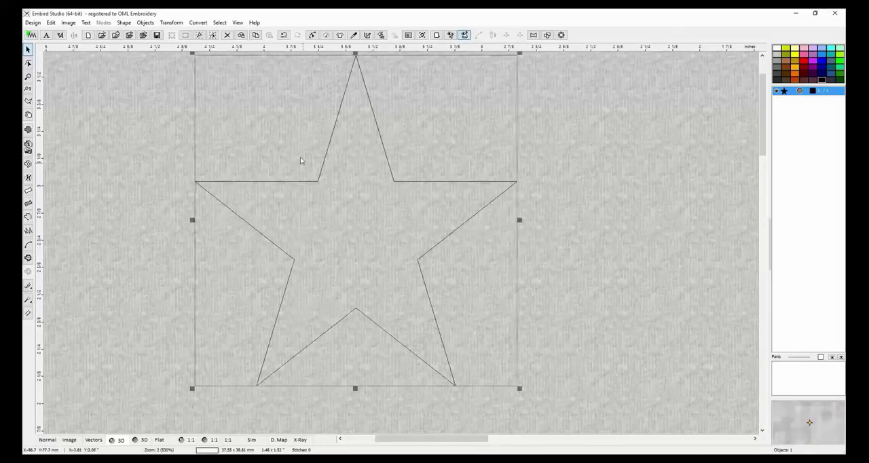
Generate the star's stitches and show the density map, both before and after enlarging the star to about 40.2 × 41.3 mm.
left_click(381, 36)
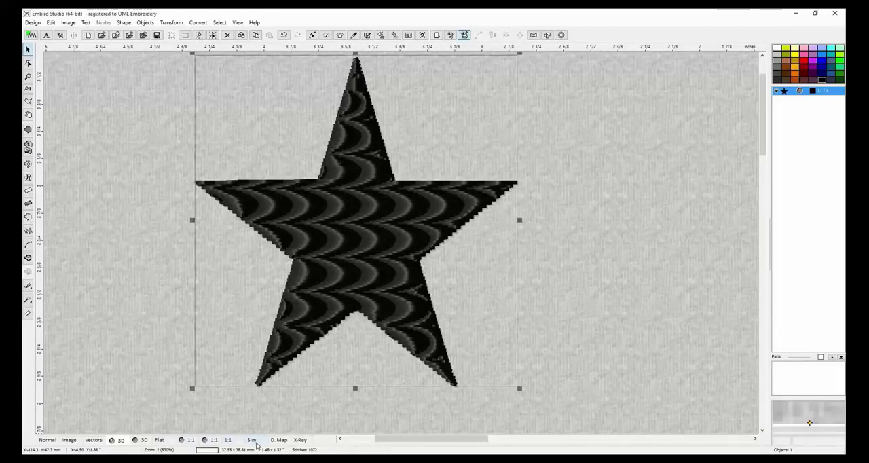
left_click(279, 440)
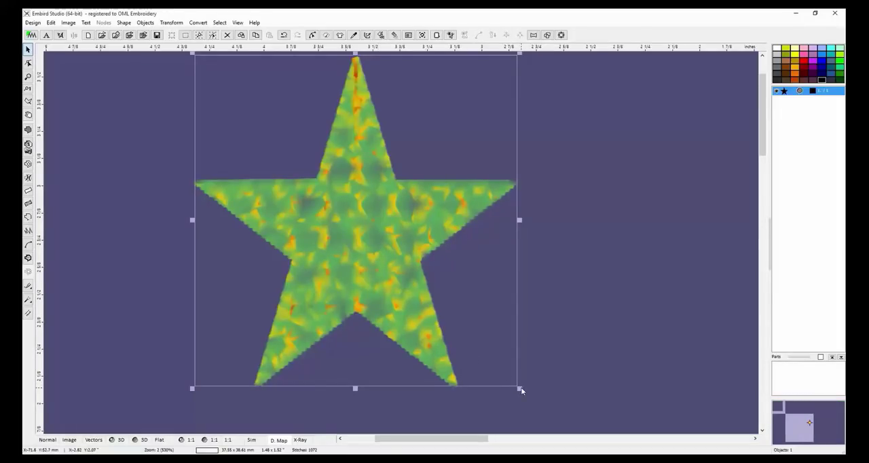
left_click_drag(520, 388, 541, 411)
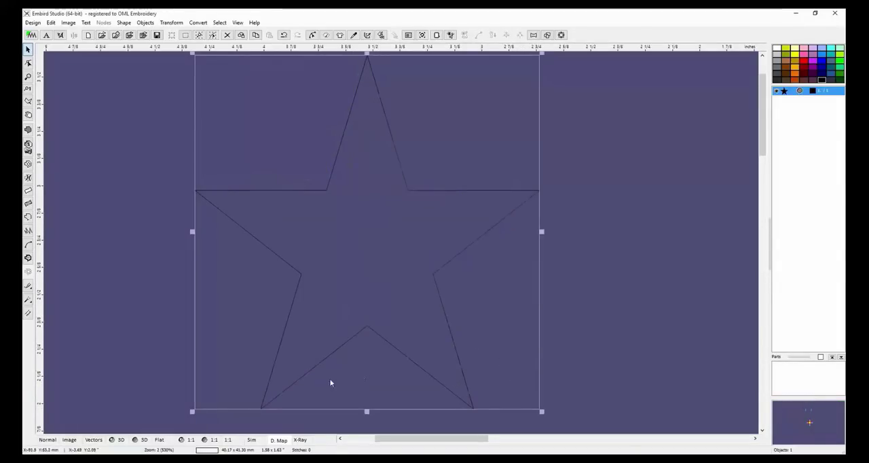
left_click(380, 35)
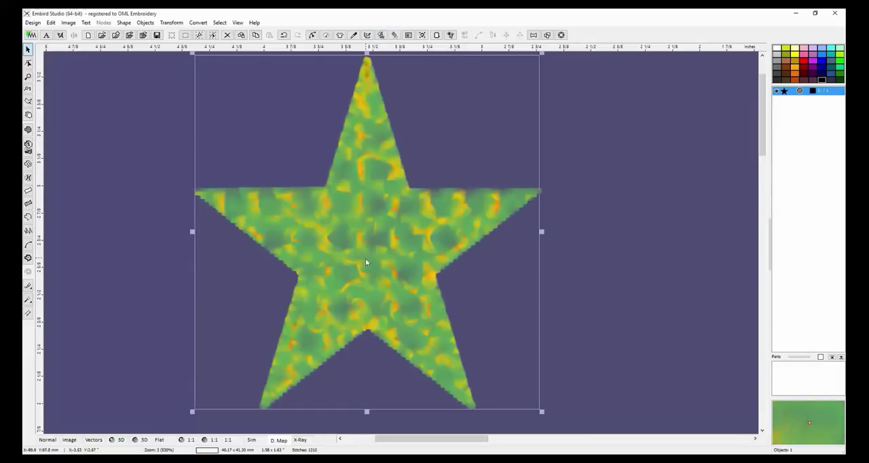
Examine the star's underlay and stitch paths in the X-Ray view and close up in the Normal view.
left_click(299, 439)
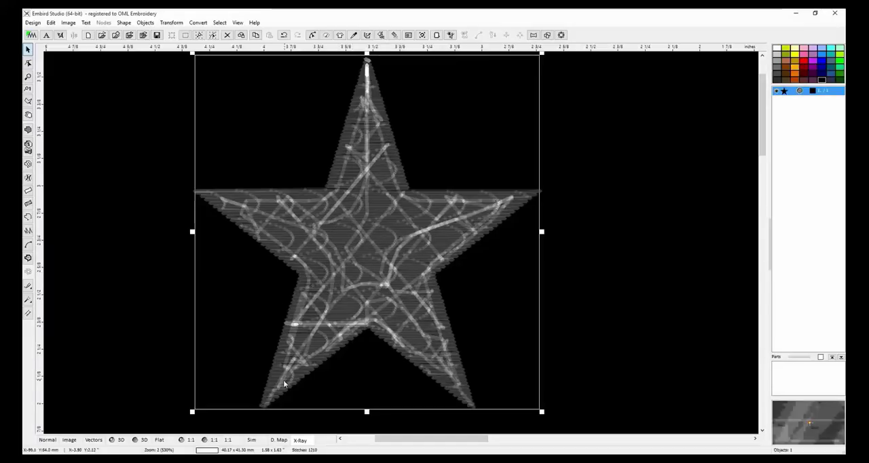
left_click(46, 439)
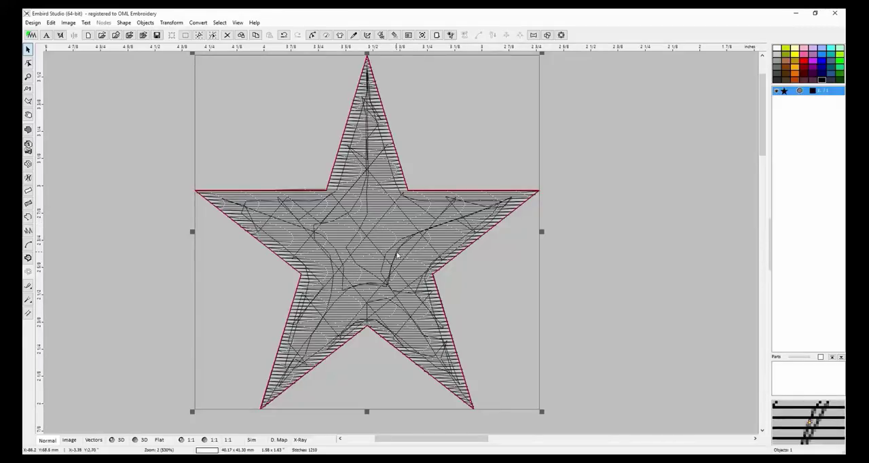
scroll(398, 255, "up", 2)
scroll(398, 255, "up", 2)
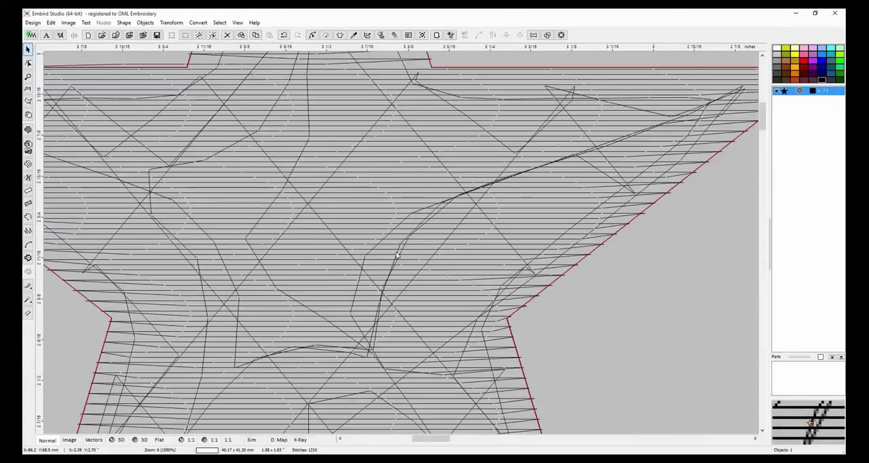
scroll(396, 251, "up", 2)
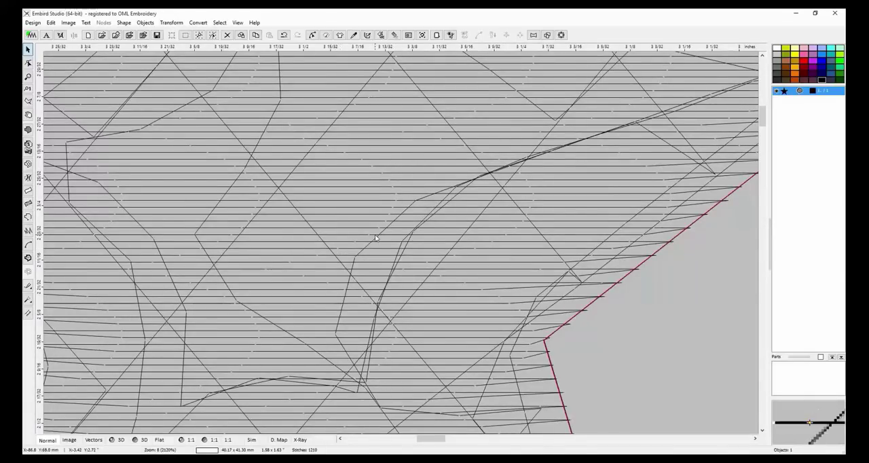
scroll(360, 262, "down", 5)
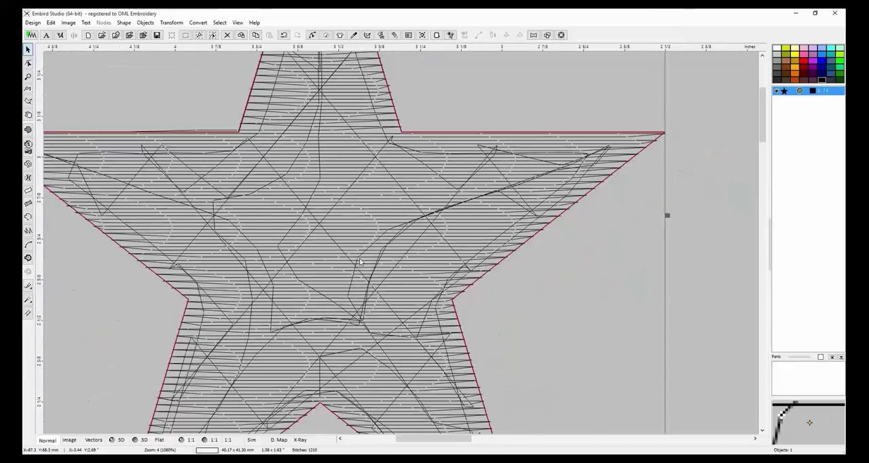
scroll(360, 261, "up", 2)
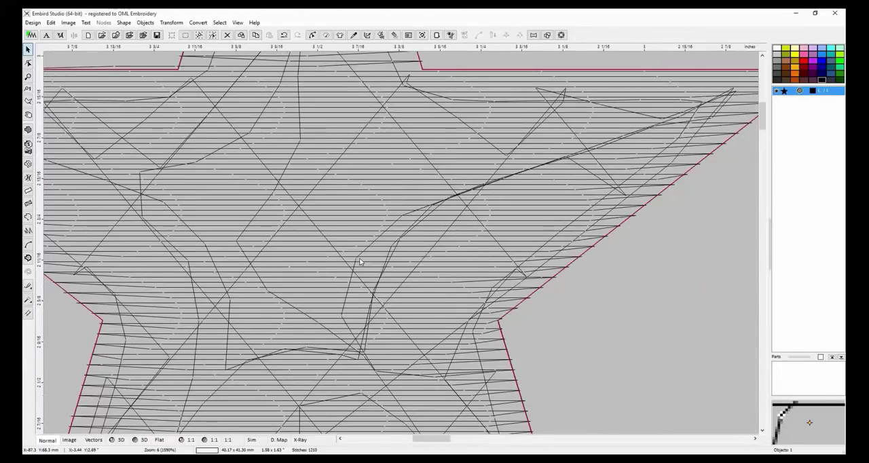
scroll(360, 262, "down", 1)
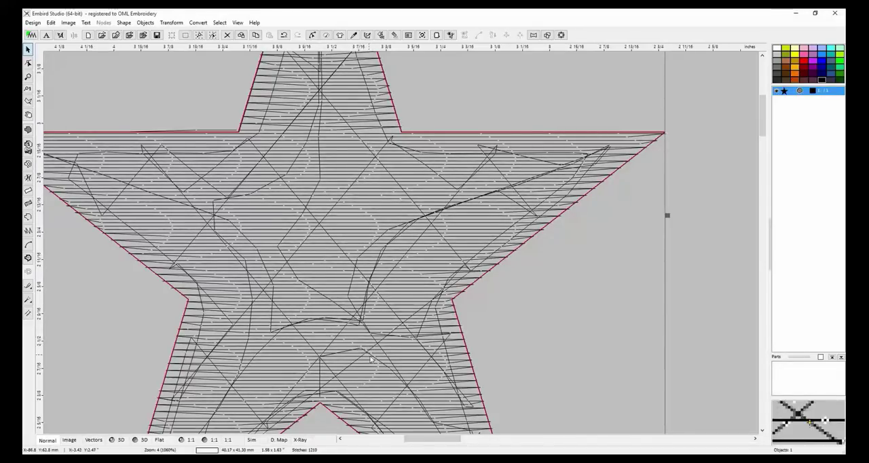
scroll(316, 255, "down", 1)
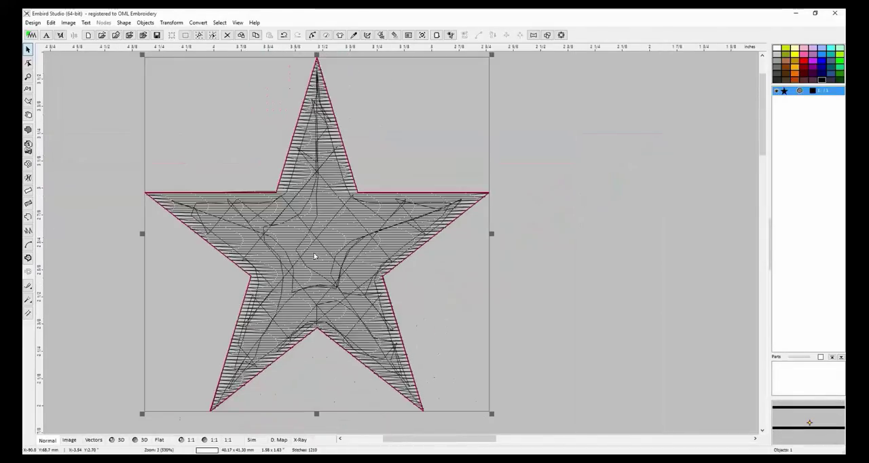
scroll(315, 255, "down", 1)
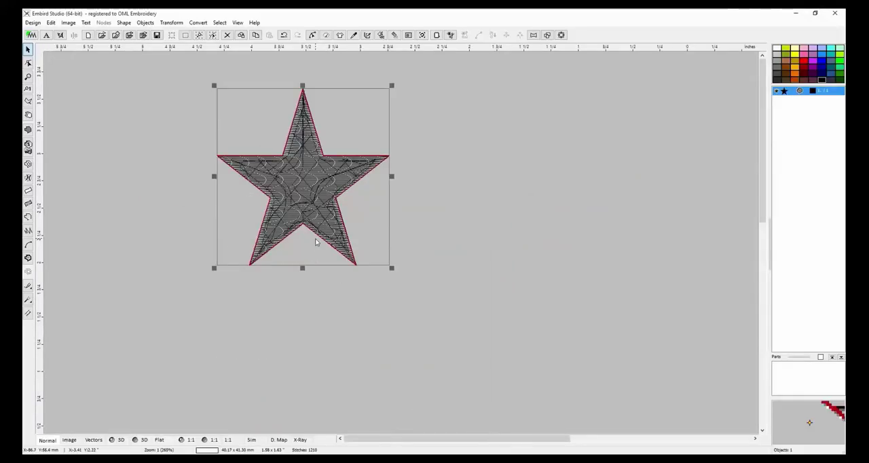
Display the design in 3D and apply the Bricks plain fill pattern to the star.
left_click(112, 440)
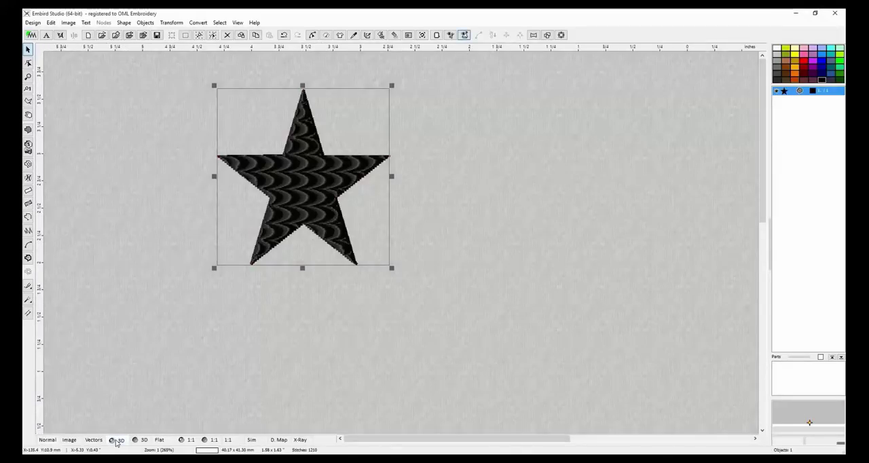
right_click(517, 157)
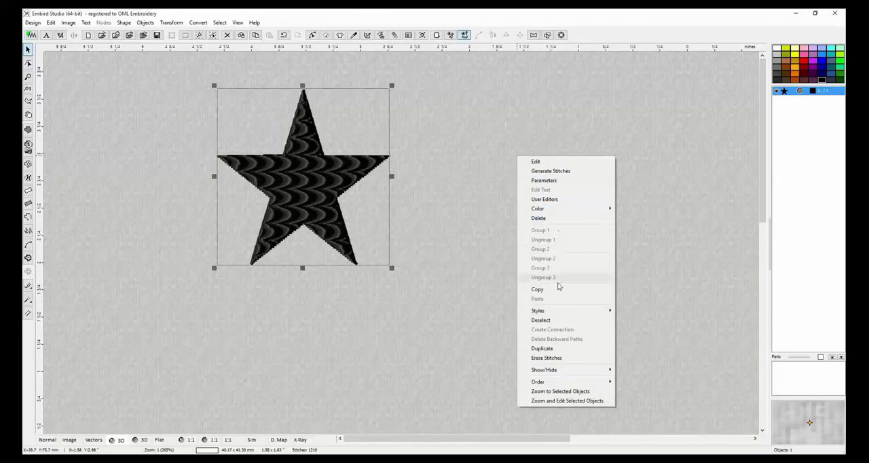
left_click(558, 182)
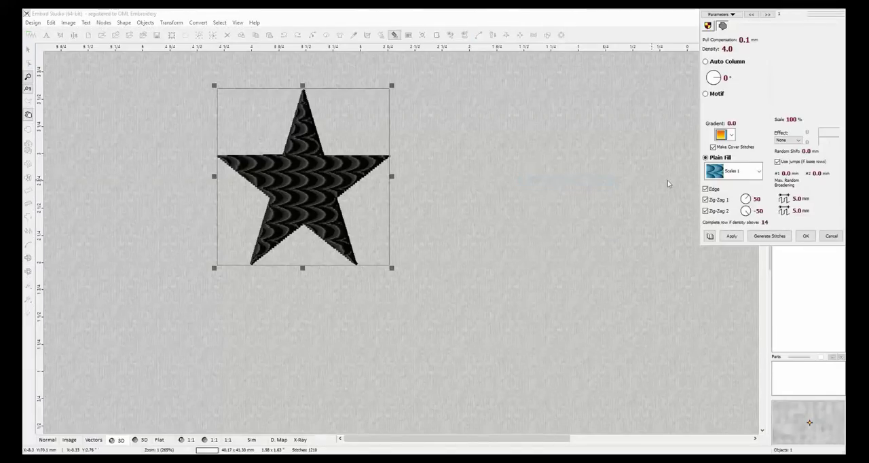
left_click(756, 172)
left_click(736, 216)
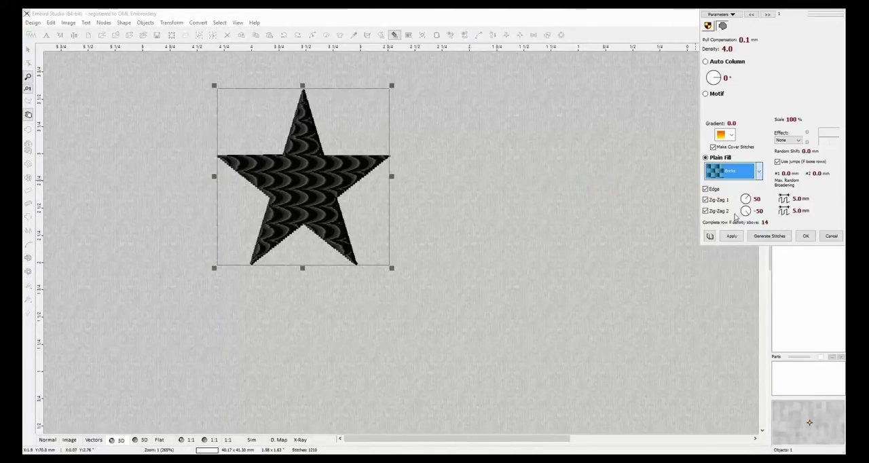
left_click(731, 236)
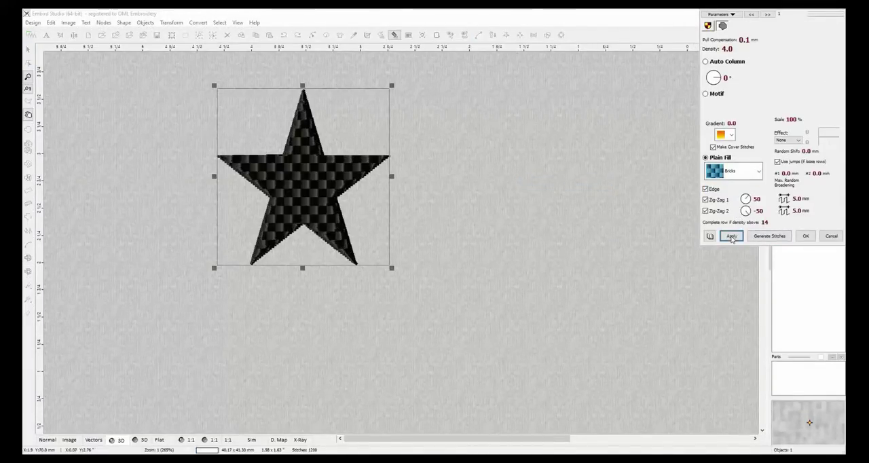
Change the star's plain fill pattern to Cells and generate its stitches.
left_click(753, 171)
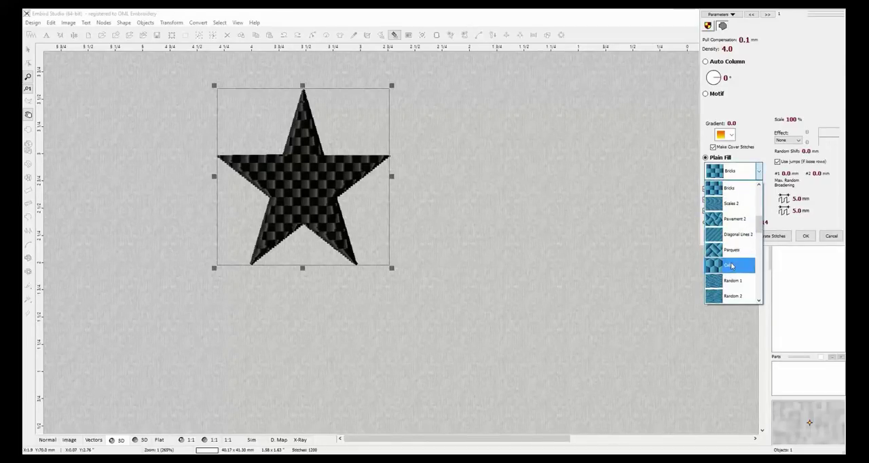
left_click(738, 265)
left_click(731, 236)
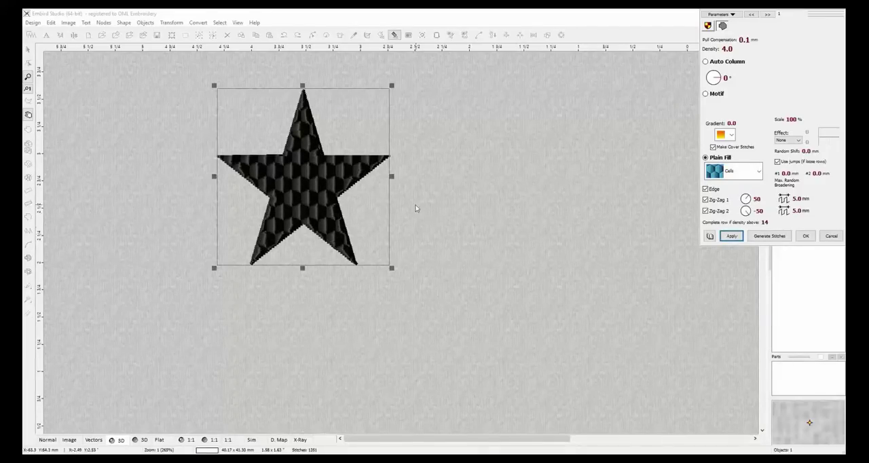
left_click(772, 236)
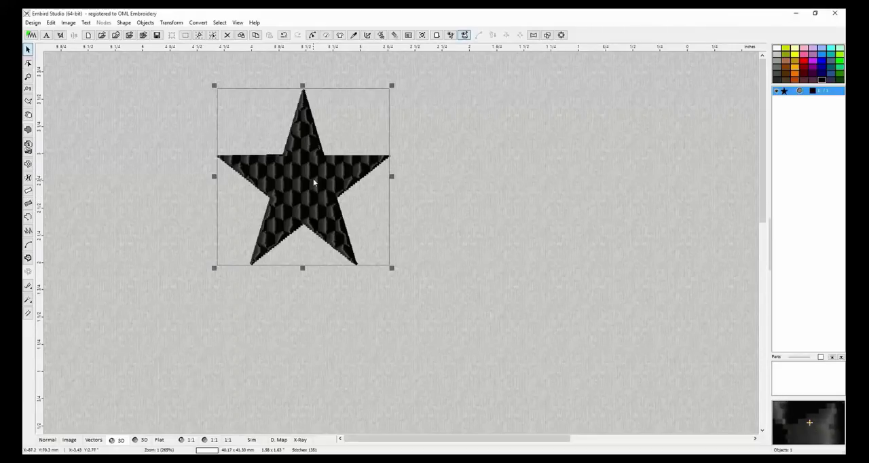
Shift the star diagonally down and to the right, and place guidelines at its top tip, its left tip and just beyond its right tip.
left_click_drag(317, 196, 361, 217)
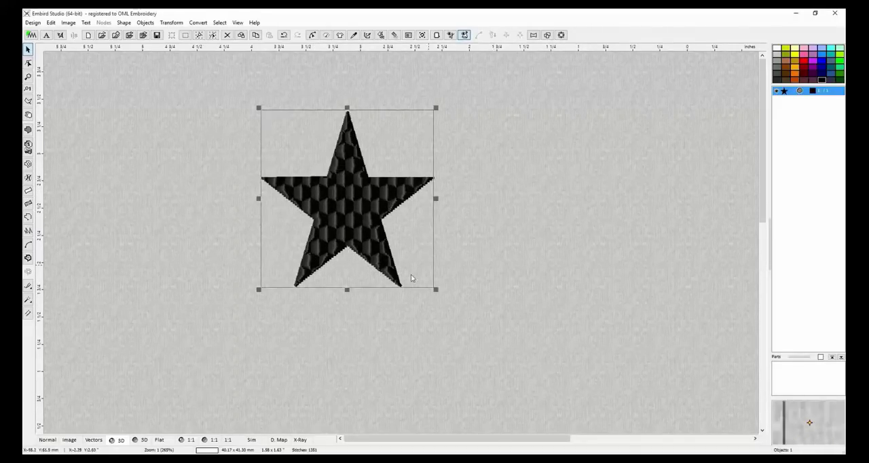
left_click(48, 439)
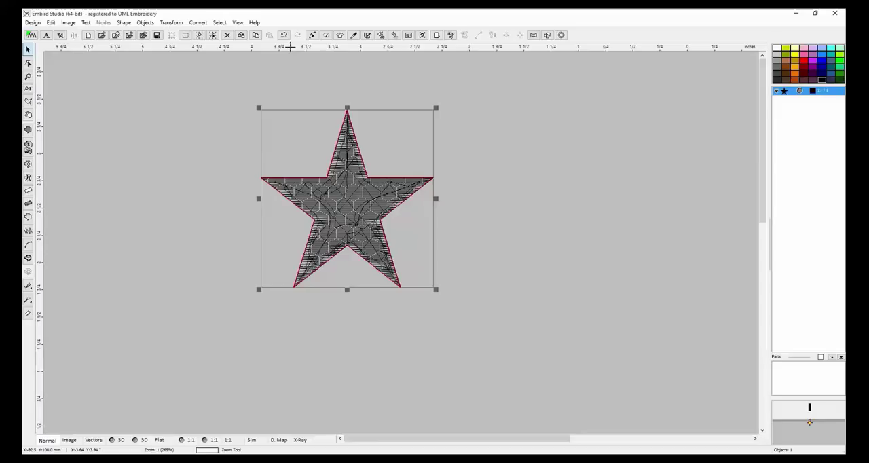
left_click_drag(290, 46, 297, 112)
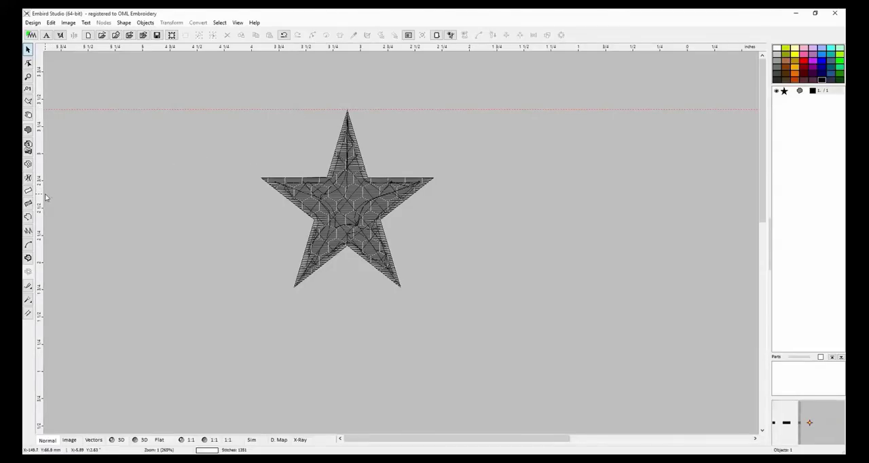
left_click_drag(42, 193, 261, 220)
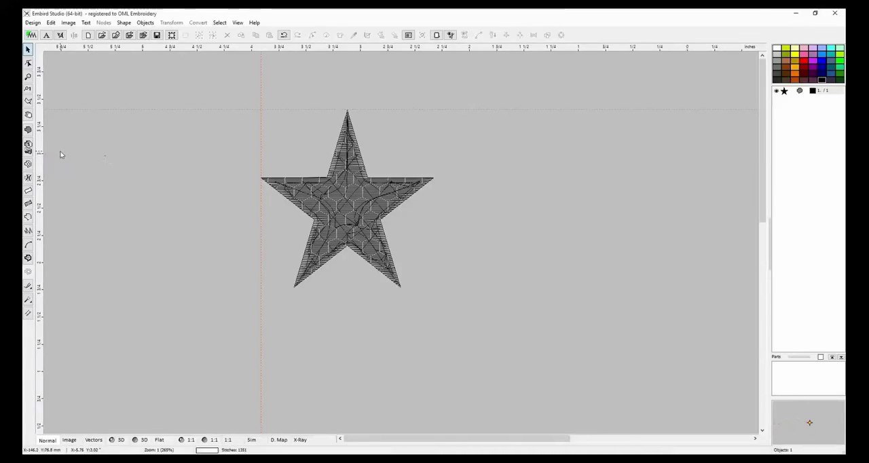
left_click_drag(39, 148, 461, 165)
Position the star midway between the two vertical guidelines, just below the horizontal one, and leave it selected.
left_click(324, 194)
left_click_drag(345, 194, 357, 196)
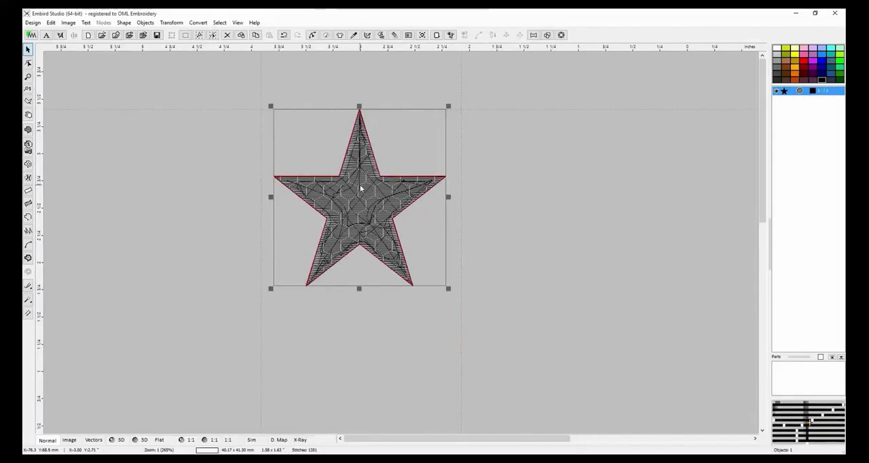
left_click(518, 158)
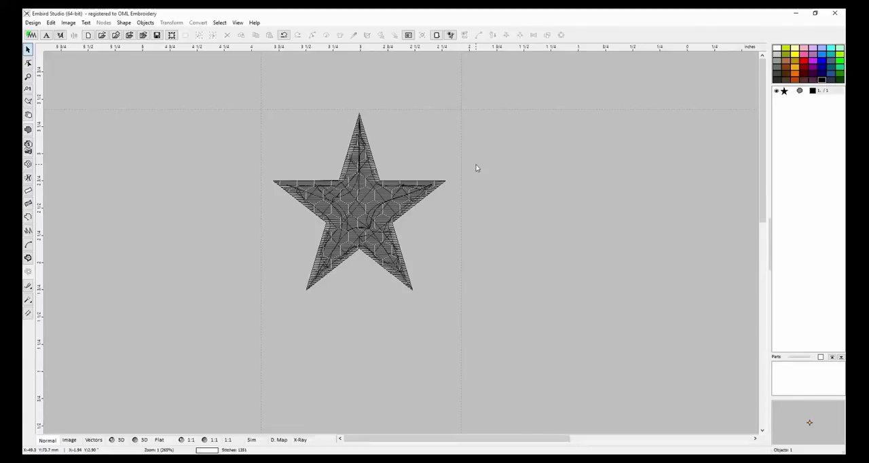
left_click(355, 199)
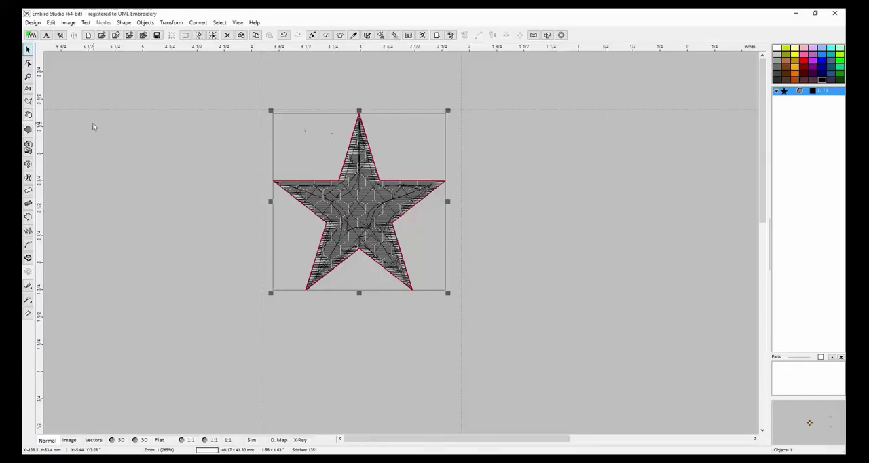
Place a vertical guideline through the star's centre and slice the star along it.
left_click_drag(39, 133, 361, 169)
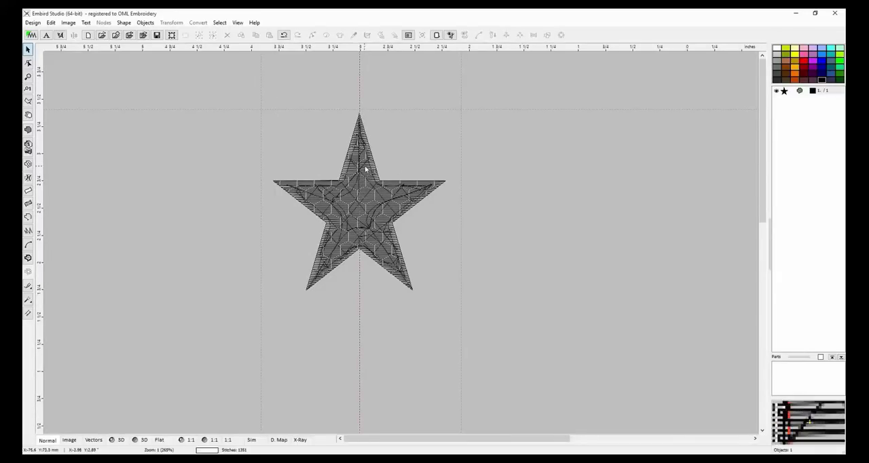
left_click(362, 207)
right_click(357, 357)
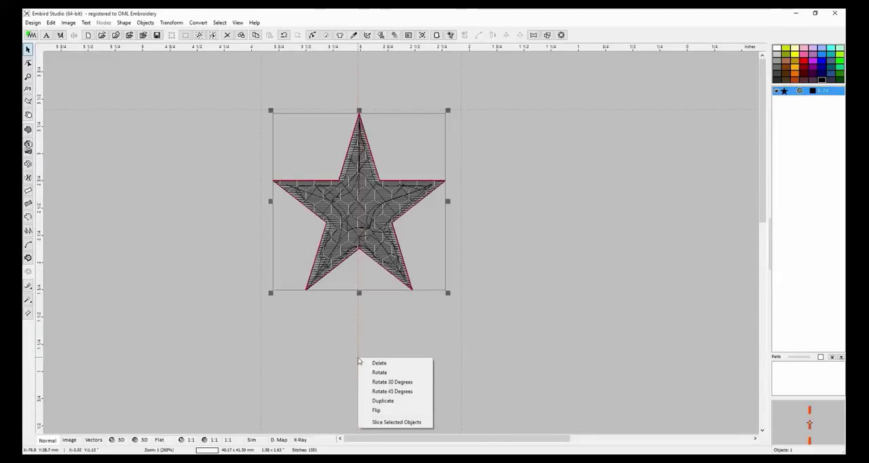
left_click(396, 423)
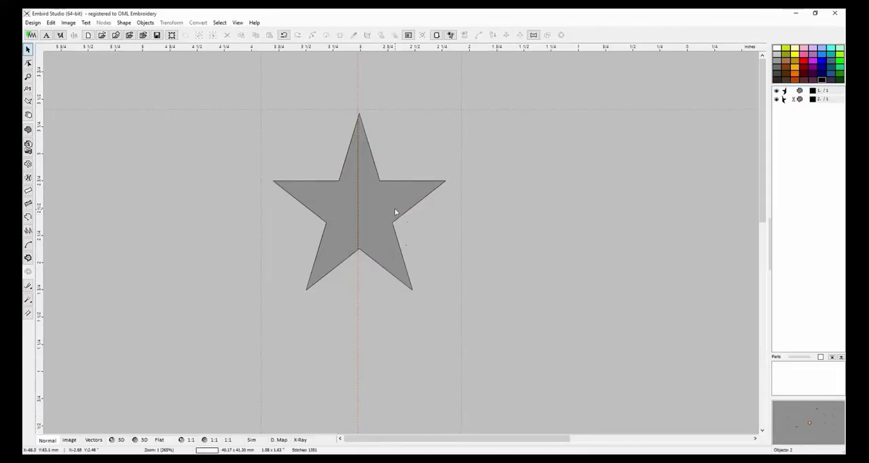
Pull the two star halves apart horizontally, and move them back toward each other, leaving a narrow gap.
left_click_drag(390, 208, 419, 202)
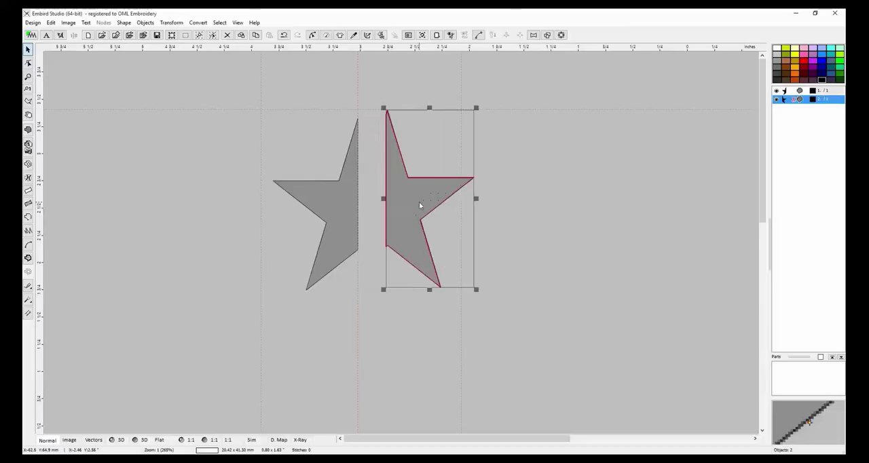
left_click(332, 197)
left_click_drag(333, 198, 299, 199)
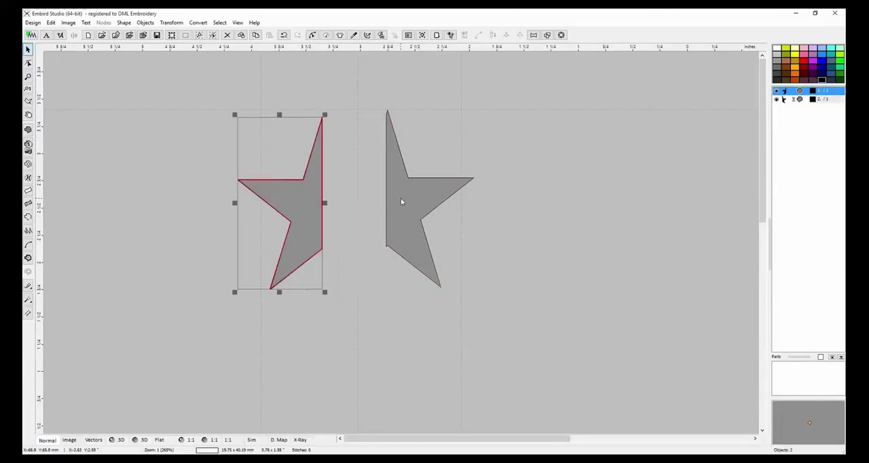
left_click_drag(401, 201, 374, 202)
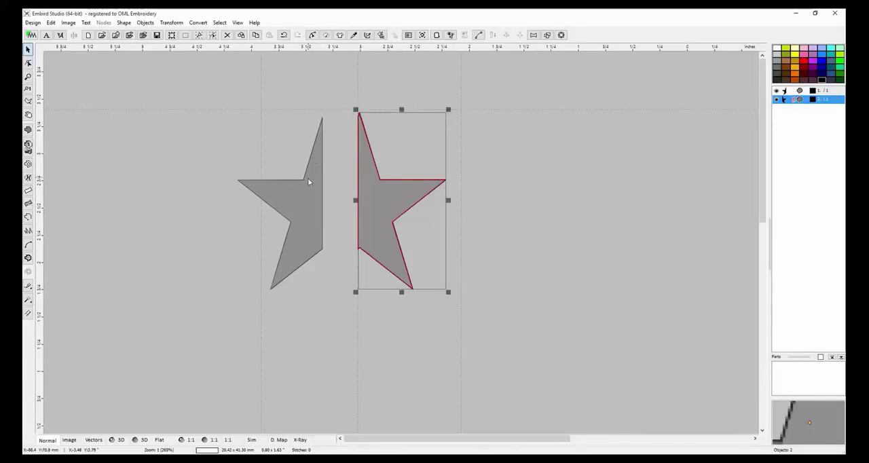
left_click_drag(307, 181, 325, 177)
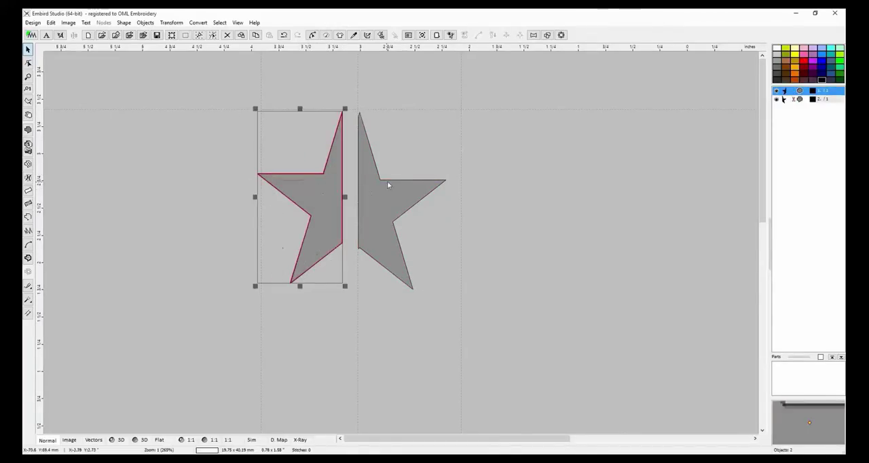
Lower both star halves below the horizontal guideline, widen the gap between them and line up their side points.
left_click_drag(382, 196, 382, 214)
left_click_drag(333, 183, 321, 208)
left_click_drag(383, 213, 383, 217)
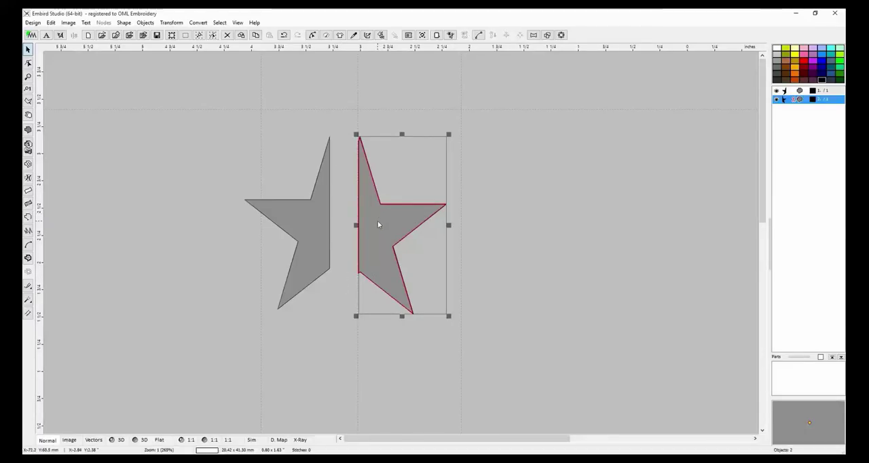
mouse_move(378, 224)
left_mouse_down()
mouse_move(350, 222)
mouse_move(380, 219)
left_mouse_up()
left_click(452, 216)
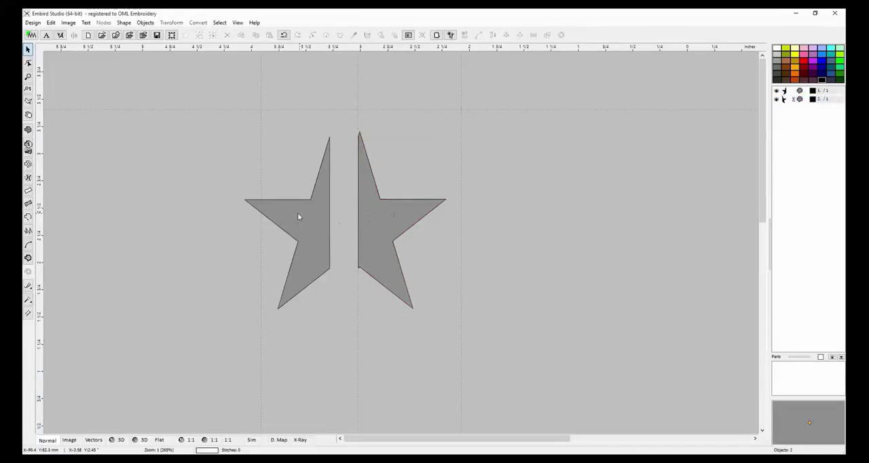
Move both star halves up until their top tips touch the horizontal guideline, keeping a gap between them.
left_click_drag(302, 217, 306, 190)
left_click_drag(362, 216, 371, 205)
left_click(329, 303)
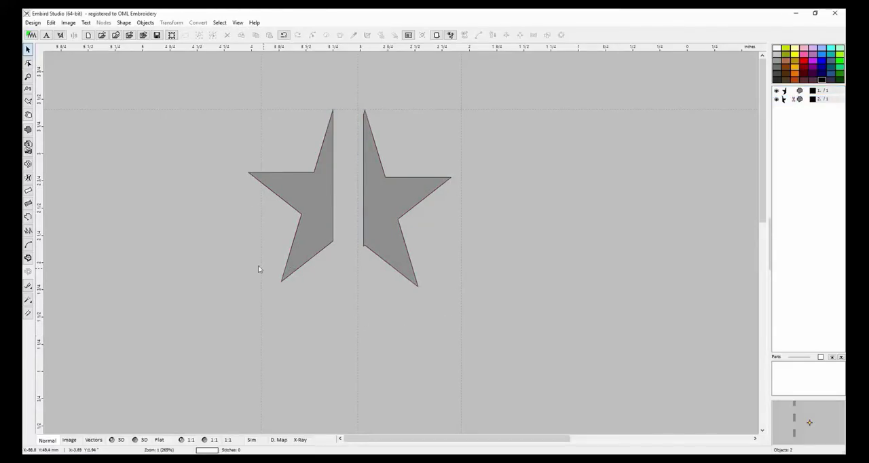
left_click(396, 214)
left_click(322, 210)
left_click(399, 224)
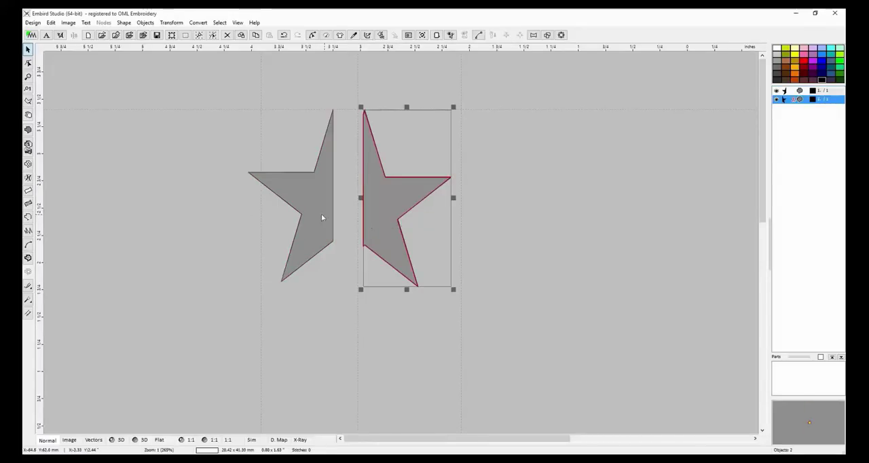
left_click(317, 212)
left_click(412, 222)
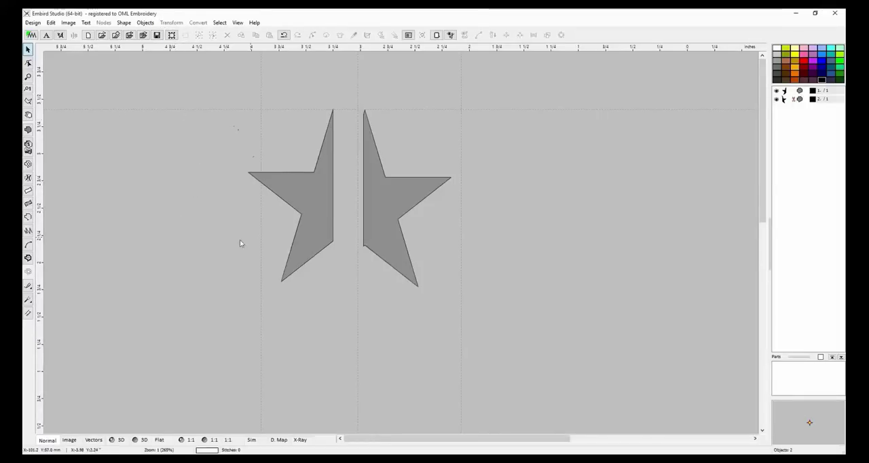
left_click(323, 196)
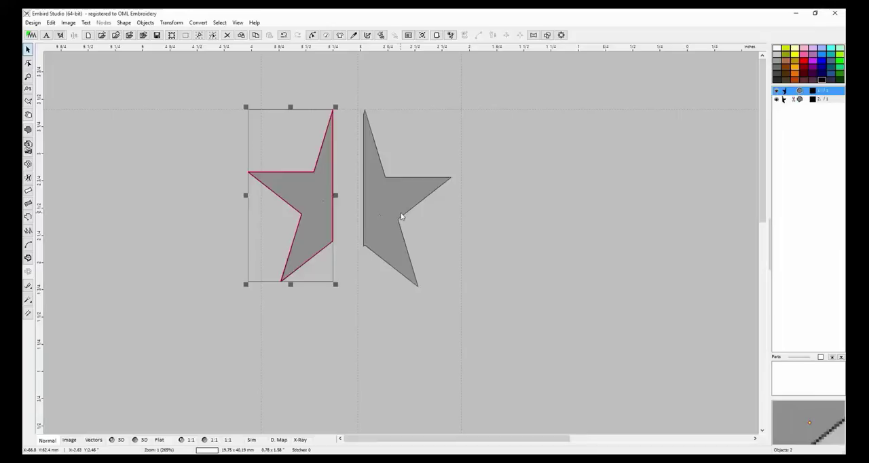
left_click(401, 216)
Create an outline from the fill of the left star half, and leave everything deselected.
left_click(307, 197)
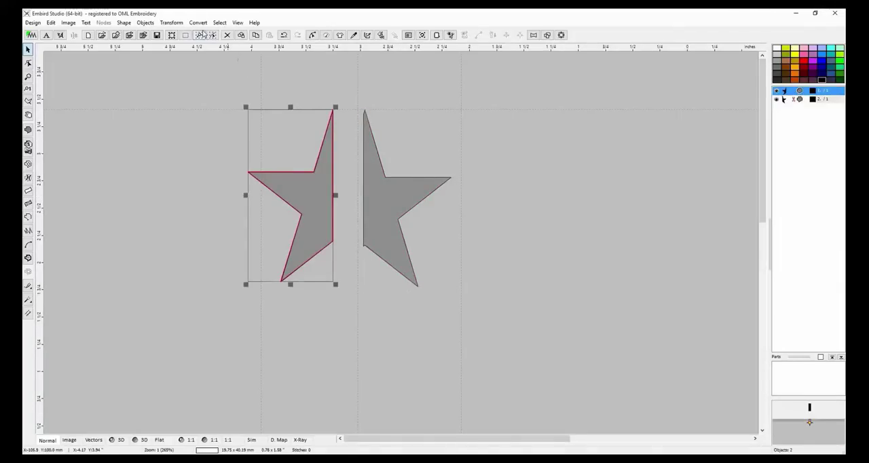
left_click(199, 23)
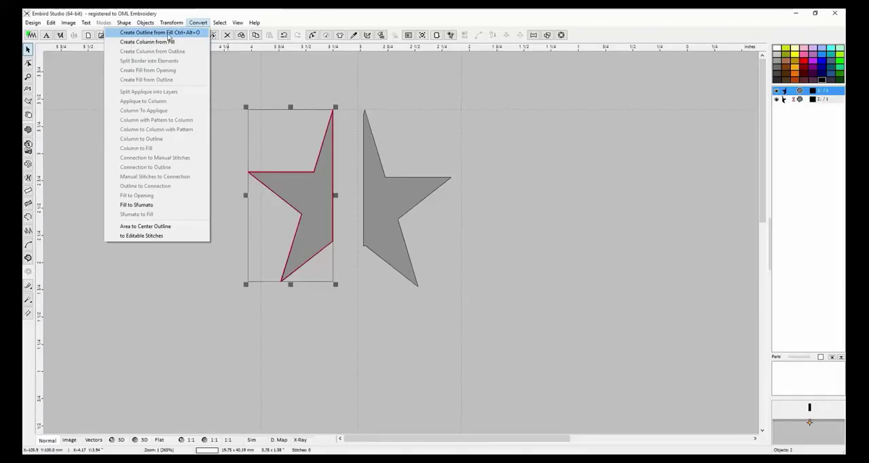
left_click(174, 36)
left_click(370, 334)
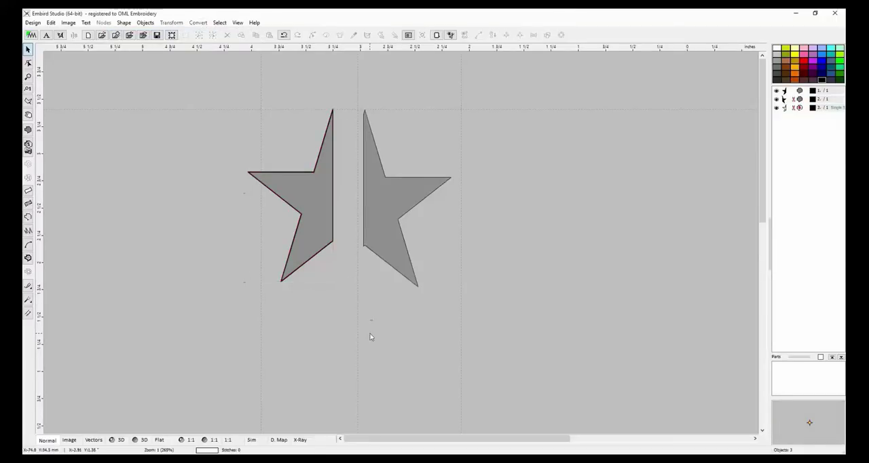
left_click(314, 237)
left_click(392, 286)
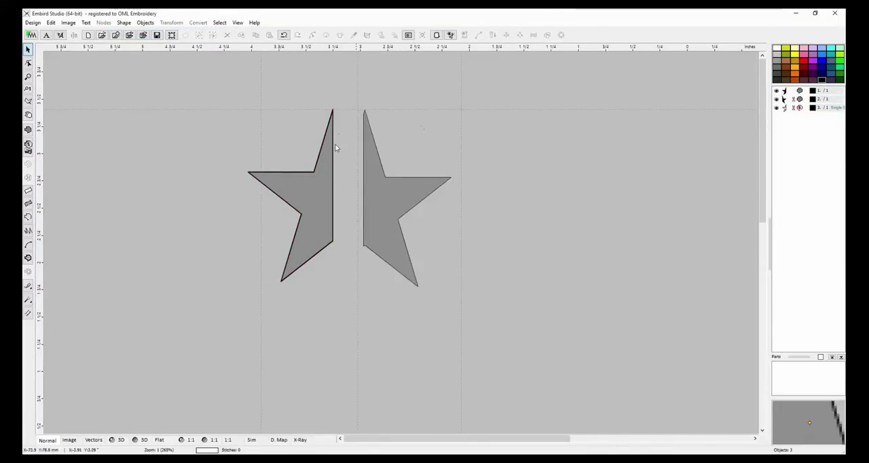
left_click(394, 237)
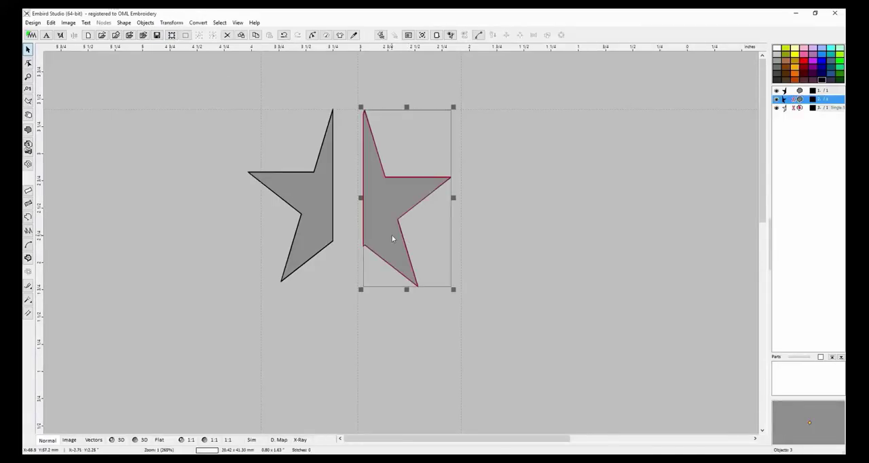
left_click(198, 23)
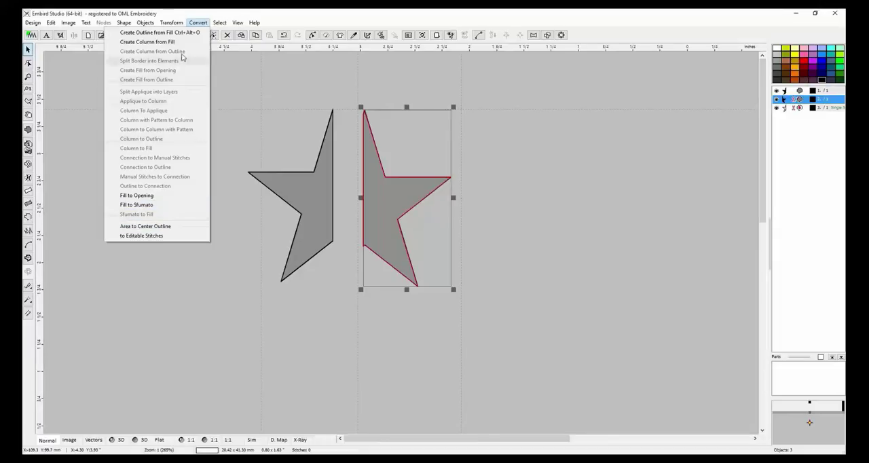
mouse_move(172, 26)
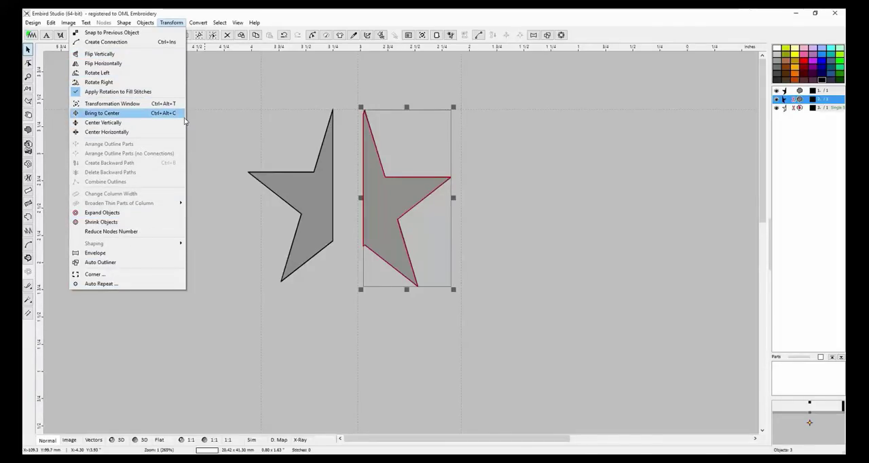
left_click(251, 103)
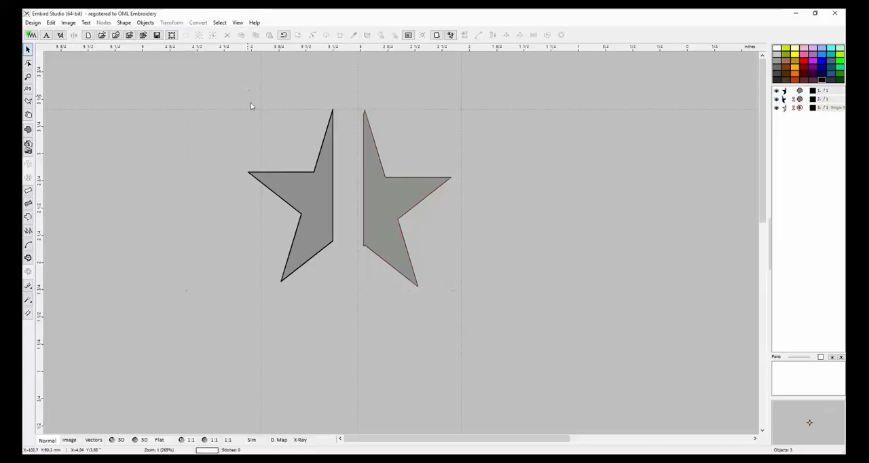
Move the filled left star half further left, clear of its outline copy, and deselect it.
left_click(373, 196)
left_click(313, 196)
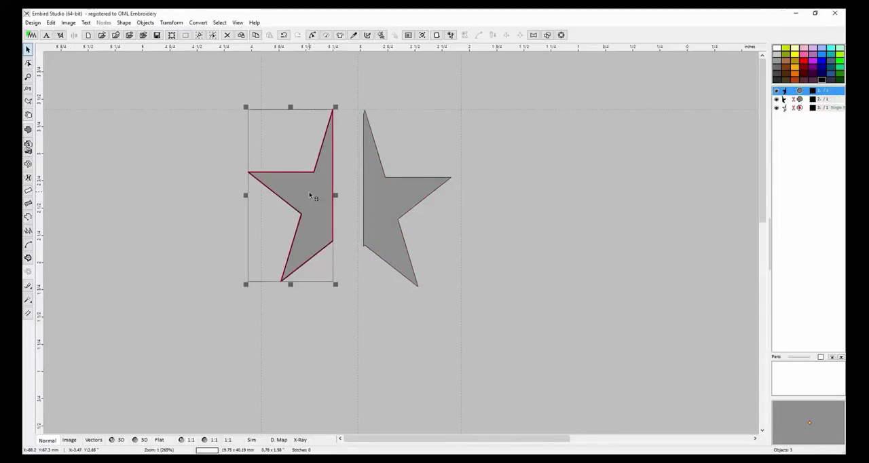
left_click_drag(309, 196, 306, 195)
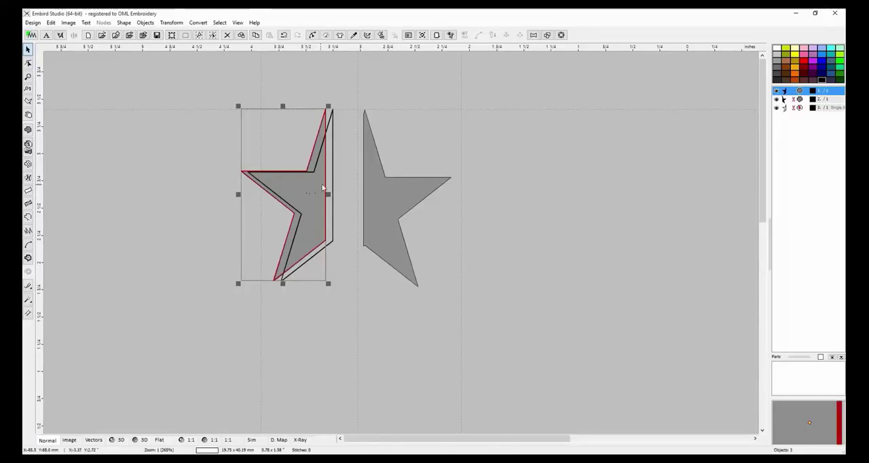
left_click_drag(309, 196, 204, 188)
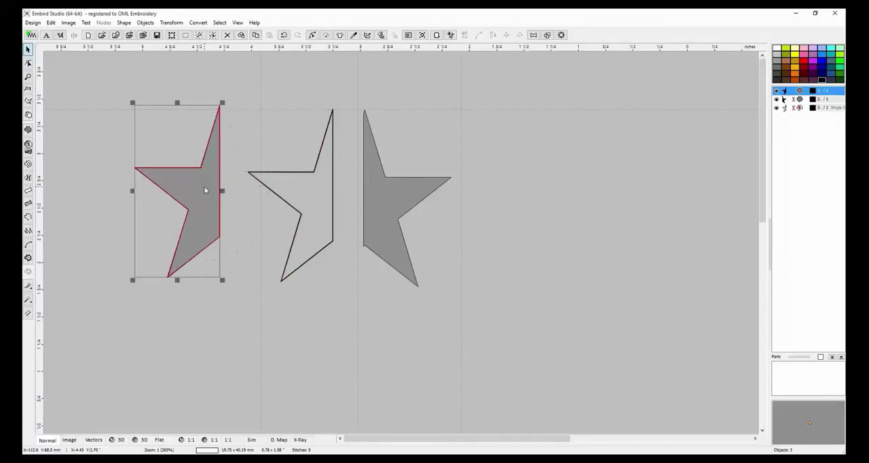
left_click(316, 195)
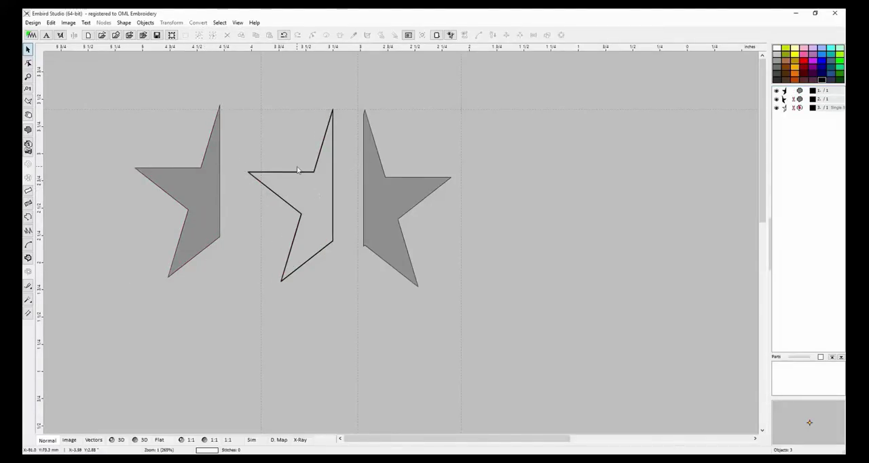
Select the half-star outline and preview the design in 3D before returning to the normal view.
left_click(297, 170)
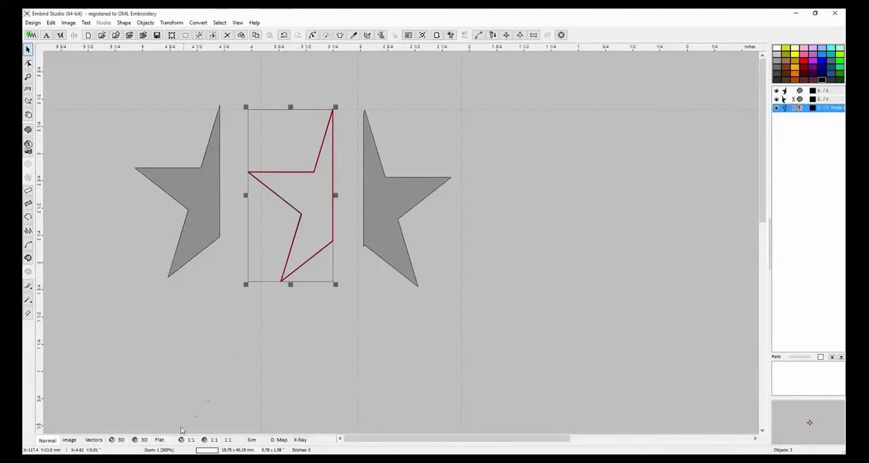
left_click(121, 440)
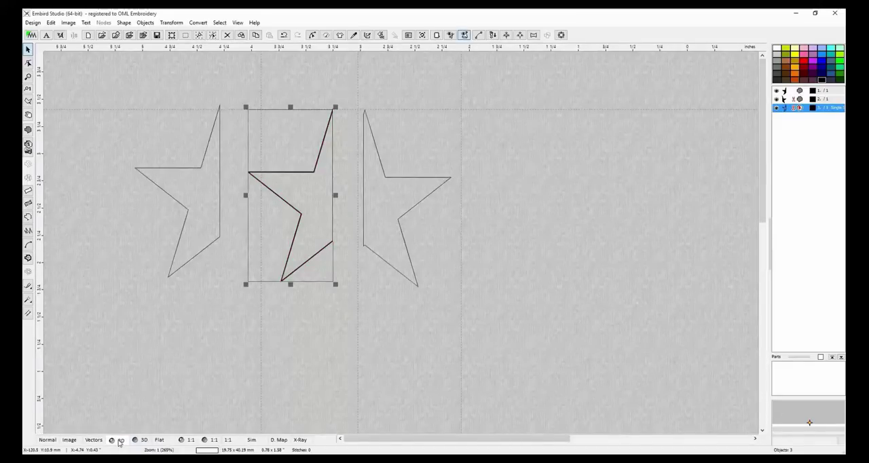
left_click(43, 441)
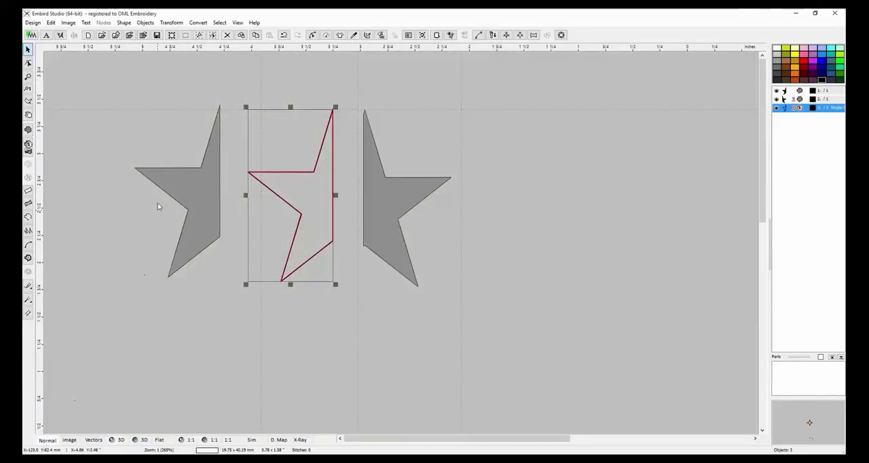
Select all three objects, generate their stitches and show the result in the 3D view.
left_click(121, 71)
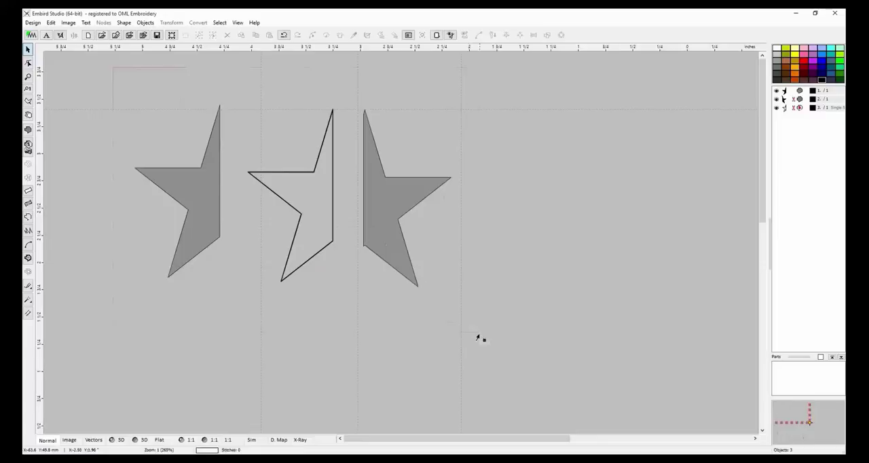
key("ctrl+a")
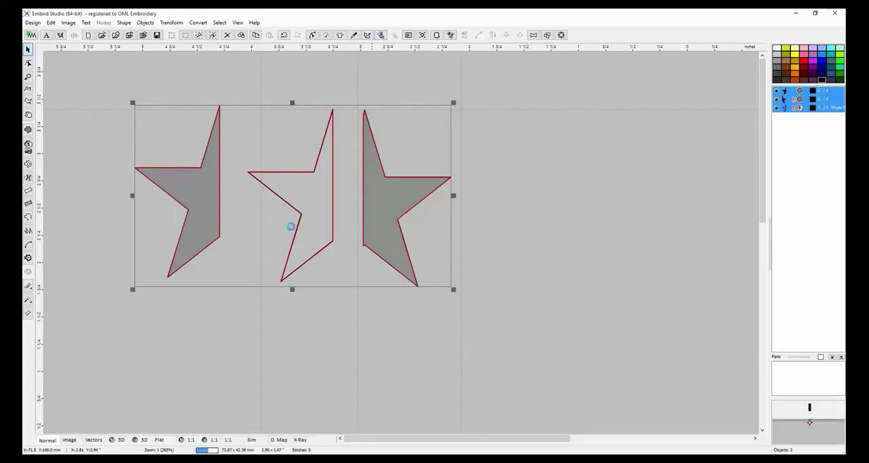
left_click(116, 440)
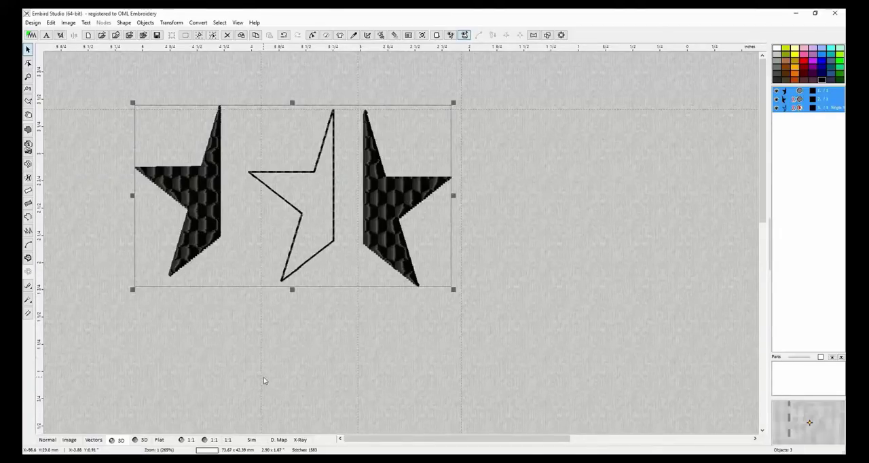
left_click(258, 442)
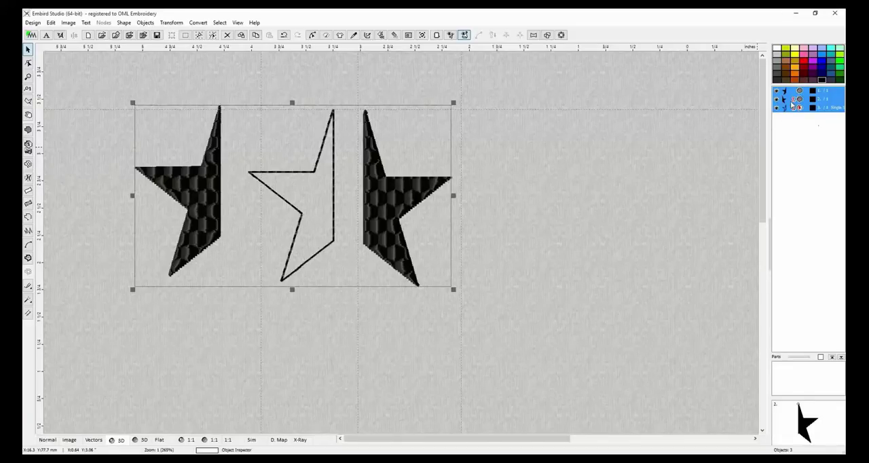
Recolour the right star half blue and deselect it.
left_click(791, 100)
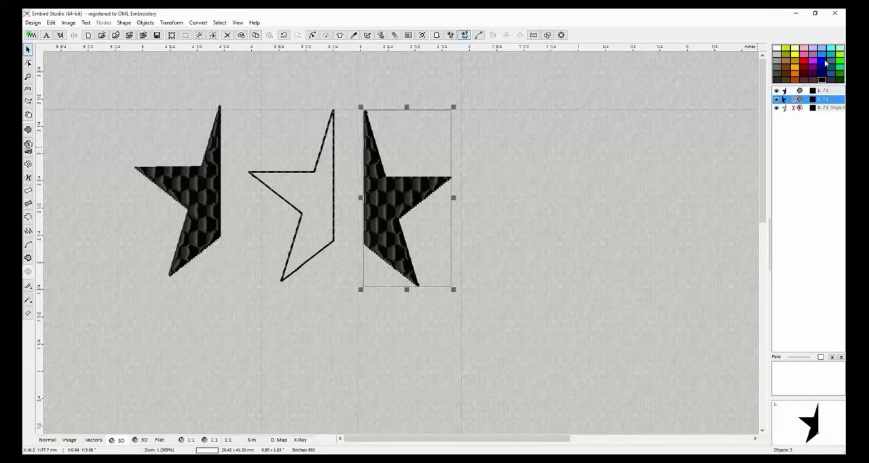
left_click(817, 74)
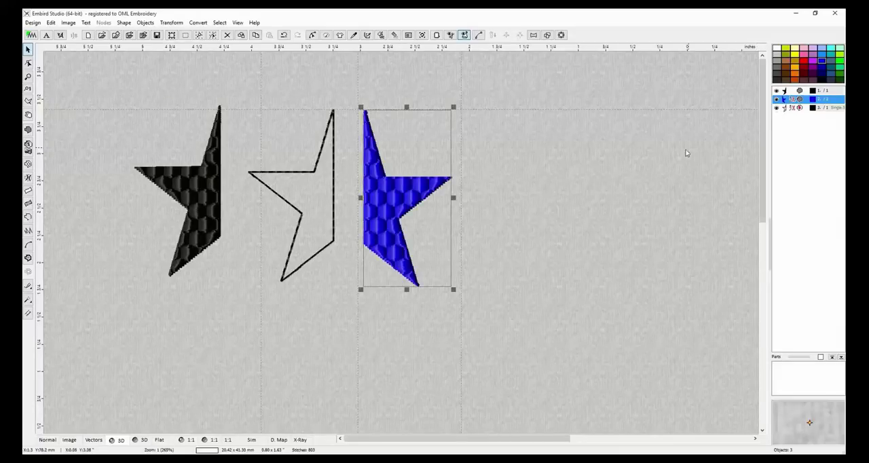
left_click(528, 203)
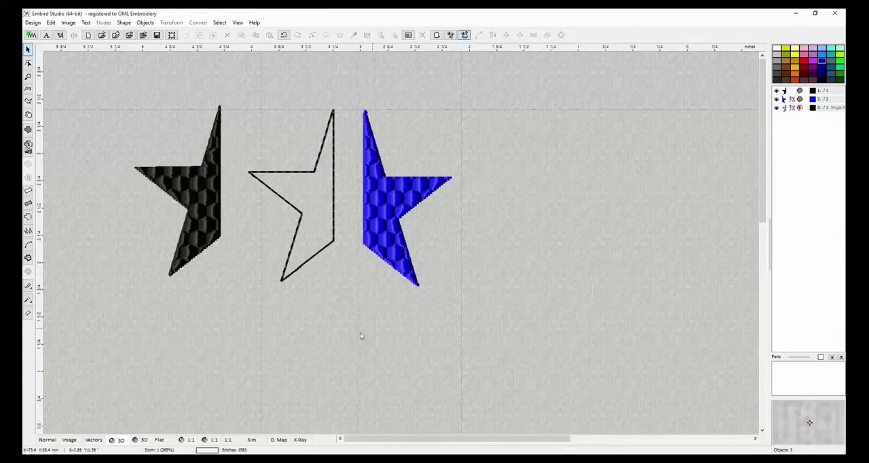
Run the stitch simulation of the design, switching its rendering to 3D and its speed to 10.
left_click(254, 439)
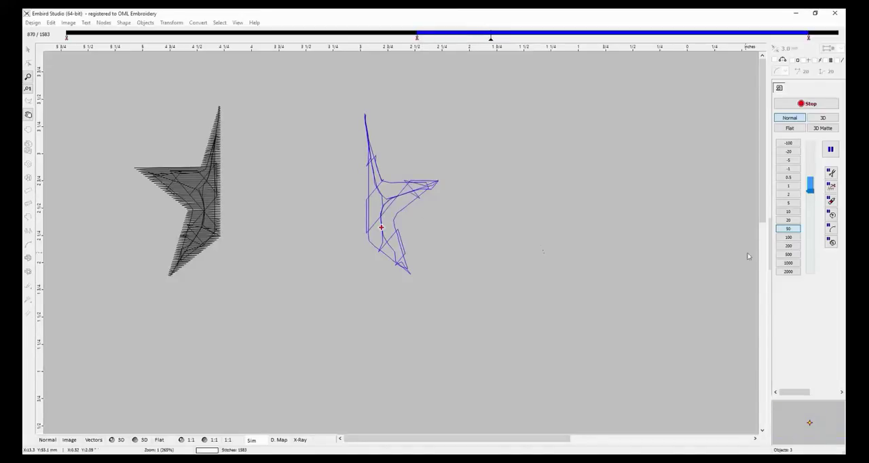
left_click(820, 118)
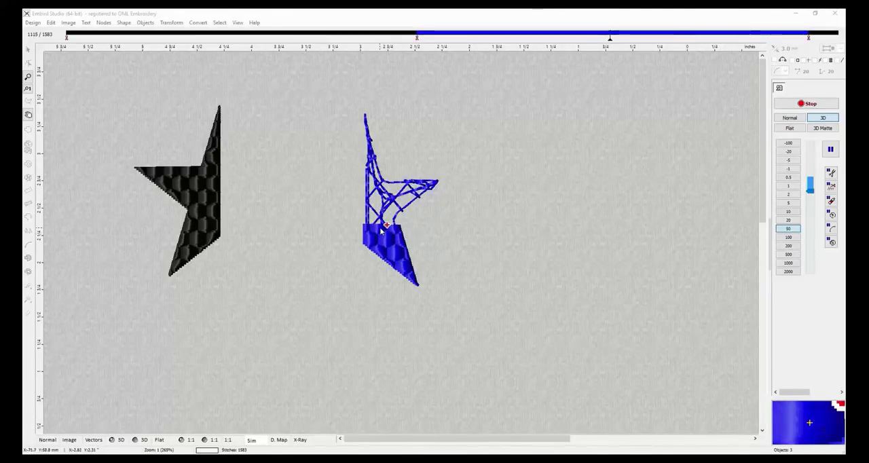
left_click(788, 212)
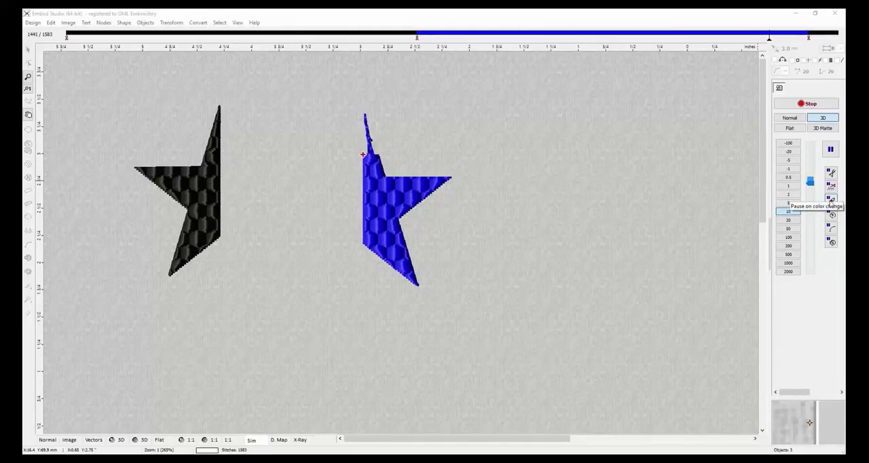
left_click(829, 199)
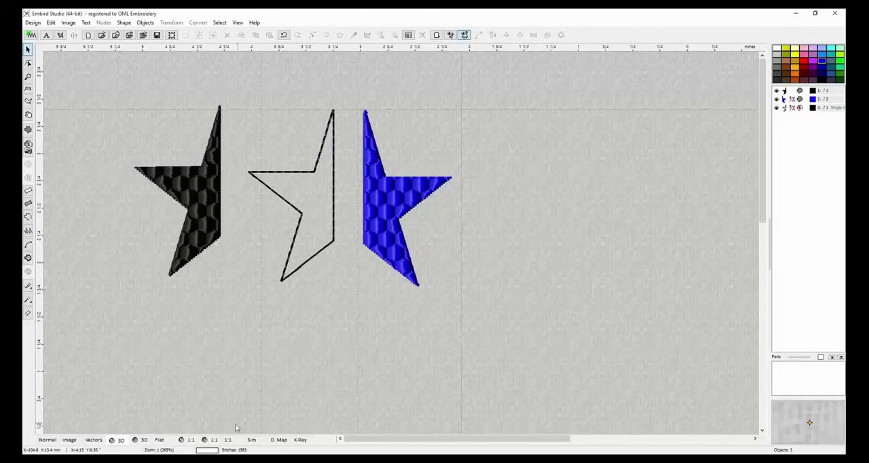
Restart the stitch simulation, pause it partway through the first half-star, and stop it to return to the 3D view.
left_click(255, 441)
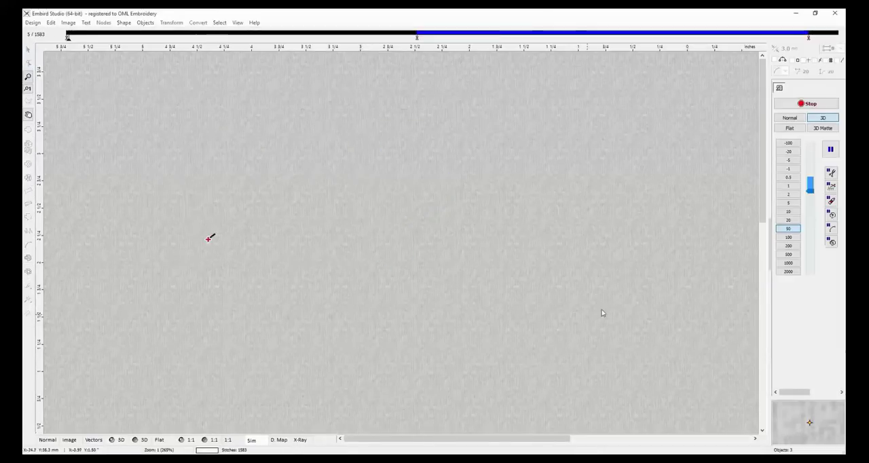
left_click(809, 103)
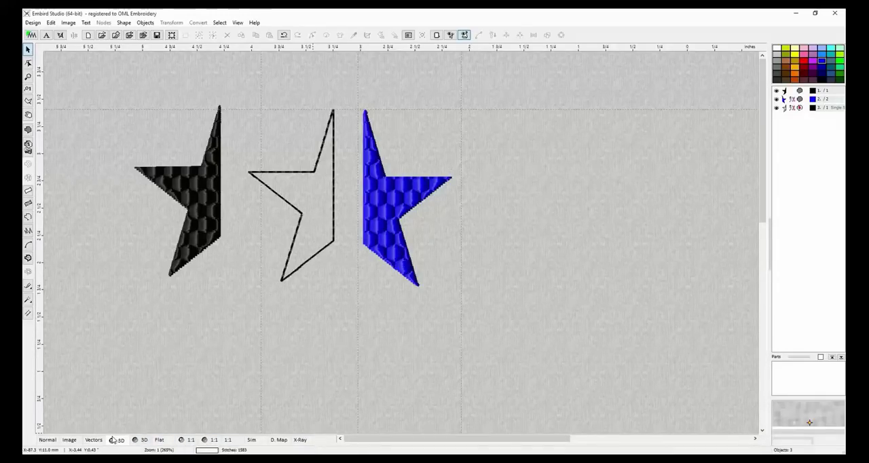
left_click(251, 440)
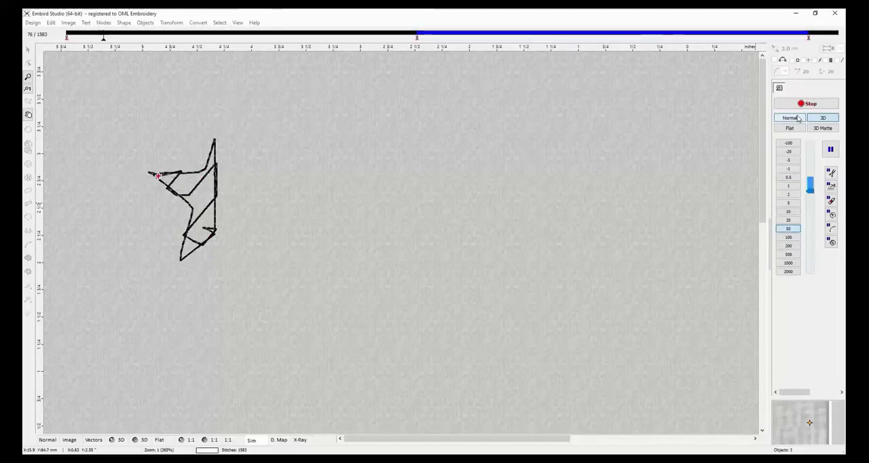
left_click(830, 149)
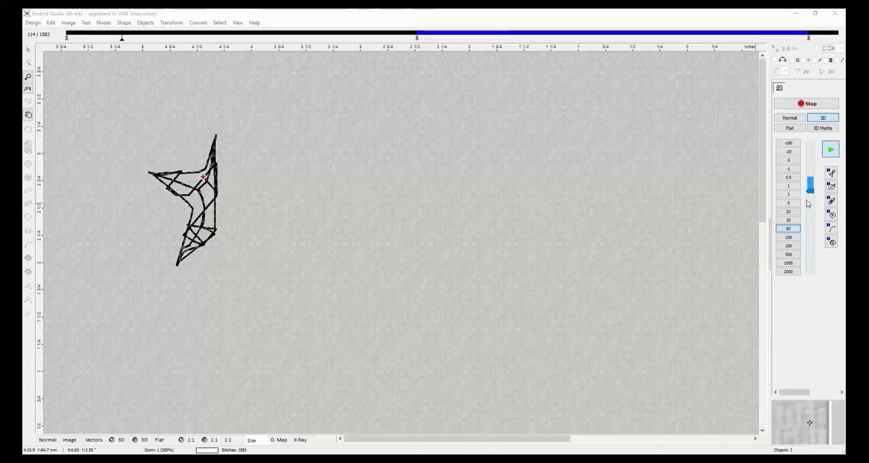
left_click(834, 242)
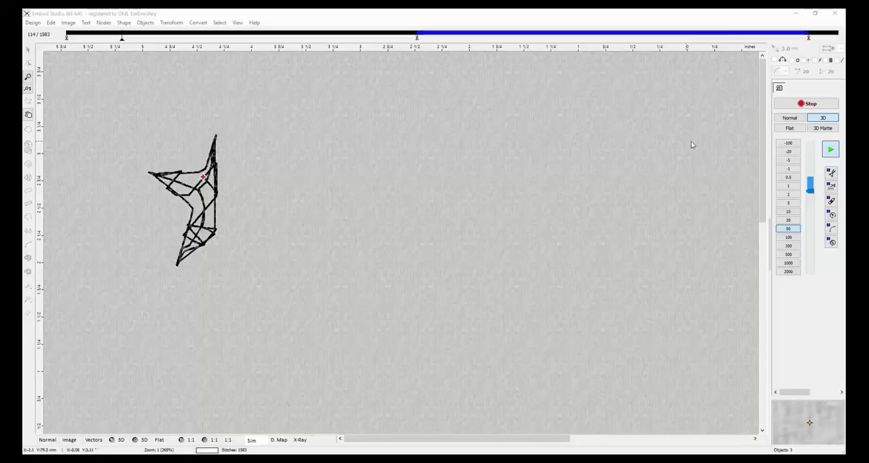
left_click(787, 104)
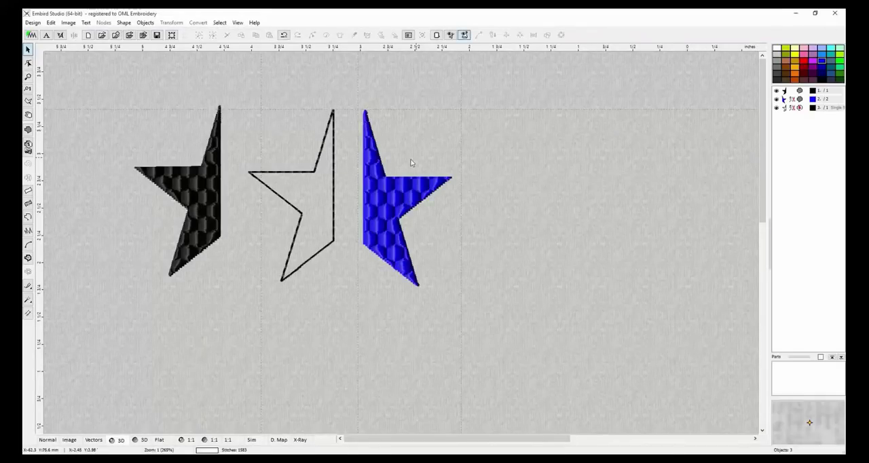
Move the black filled half against the blue half to re-form the star, and place the outline to the left of it.
left_click(197, 191)
left_click_drag(313, 197, 339, 195)
left_click(429, 216)
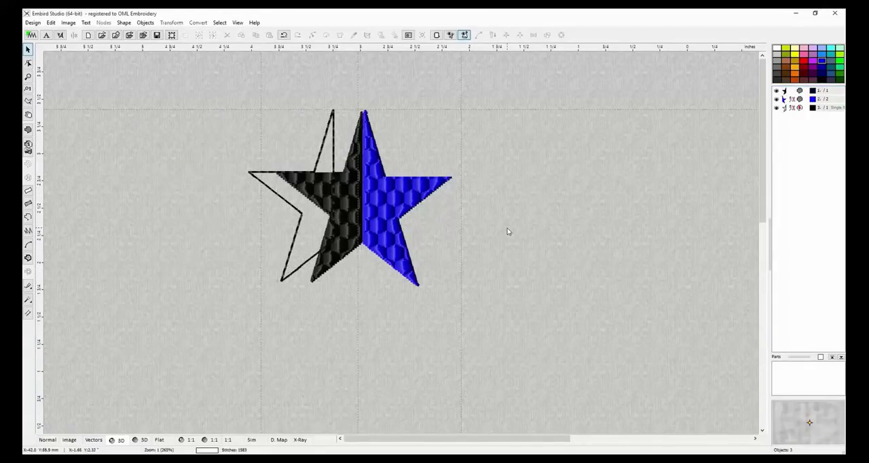
left_click(297, 215)
mouse_move(300, 214)
left_mouse_down()
mouse_move(200, 201)
mouse_move(195, 215)
left_mouse_up()
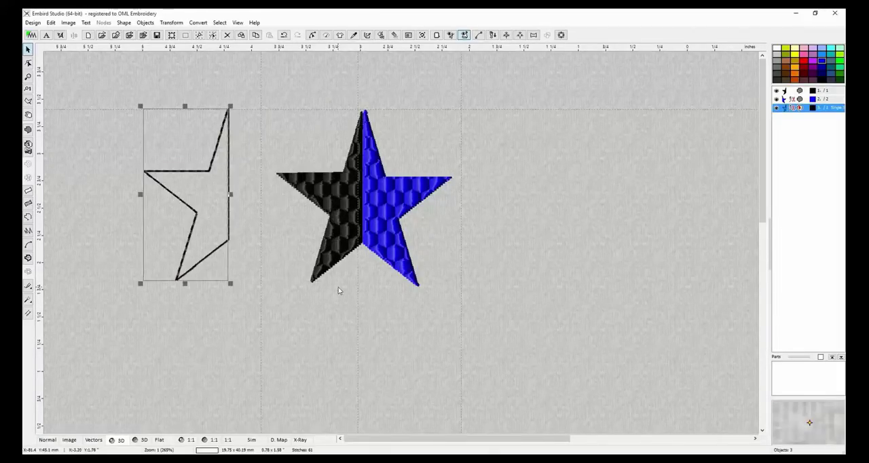